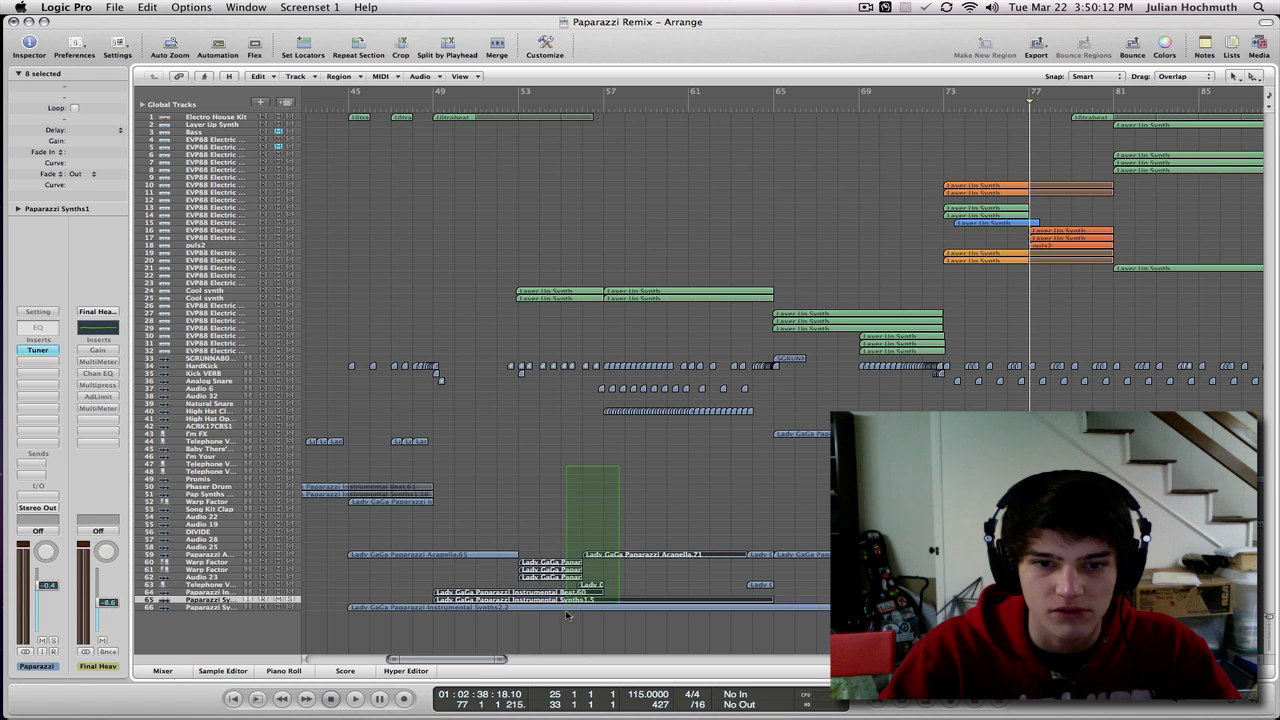
Examine the regions of the Paparazzi Remix arrangement, from bar 105 back to the instrumental and synth parts at bar 1.
left_click(545, 515)
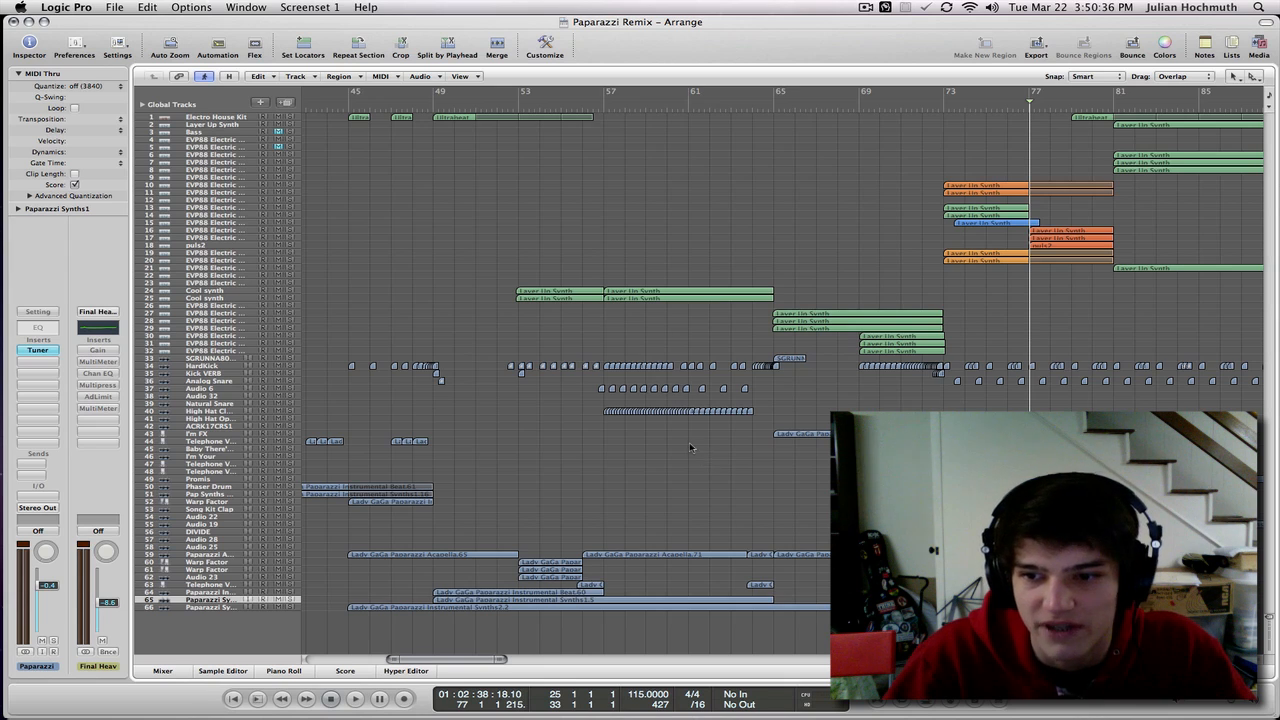
scroll(689, 448, "right", 10)
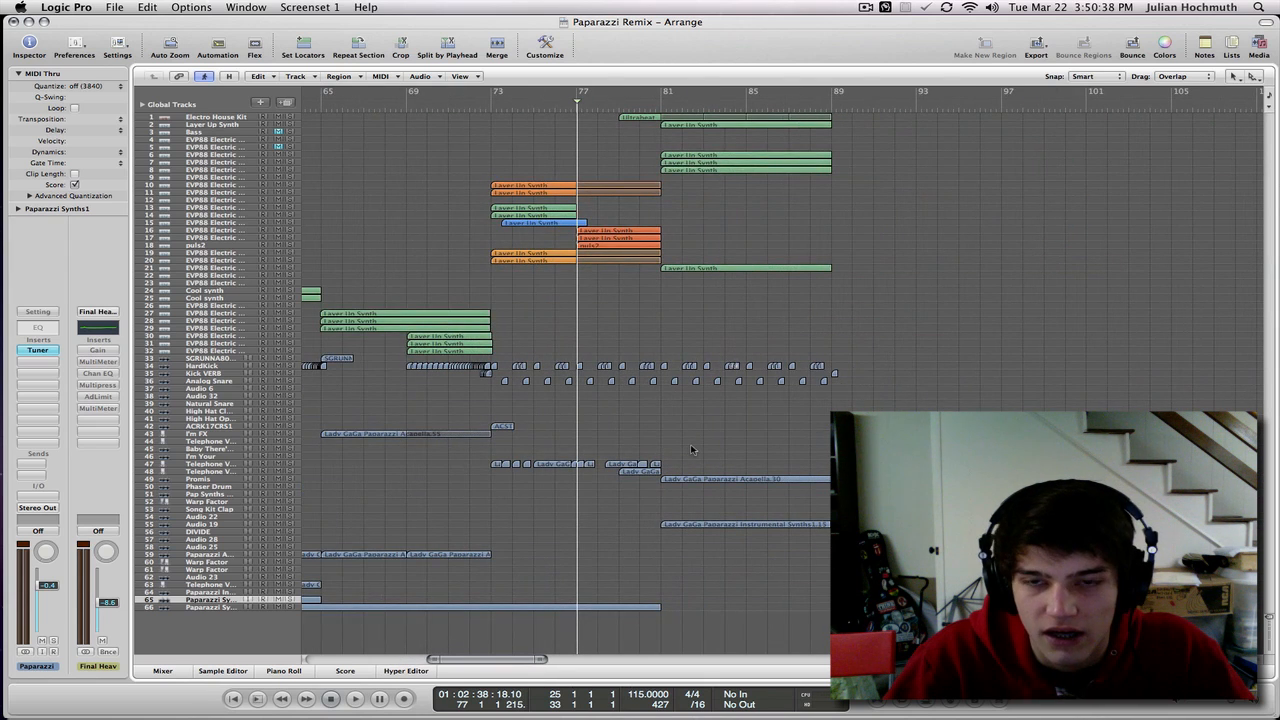
scroll(690, 449, "left", 3)
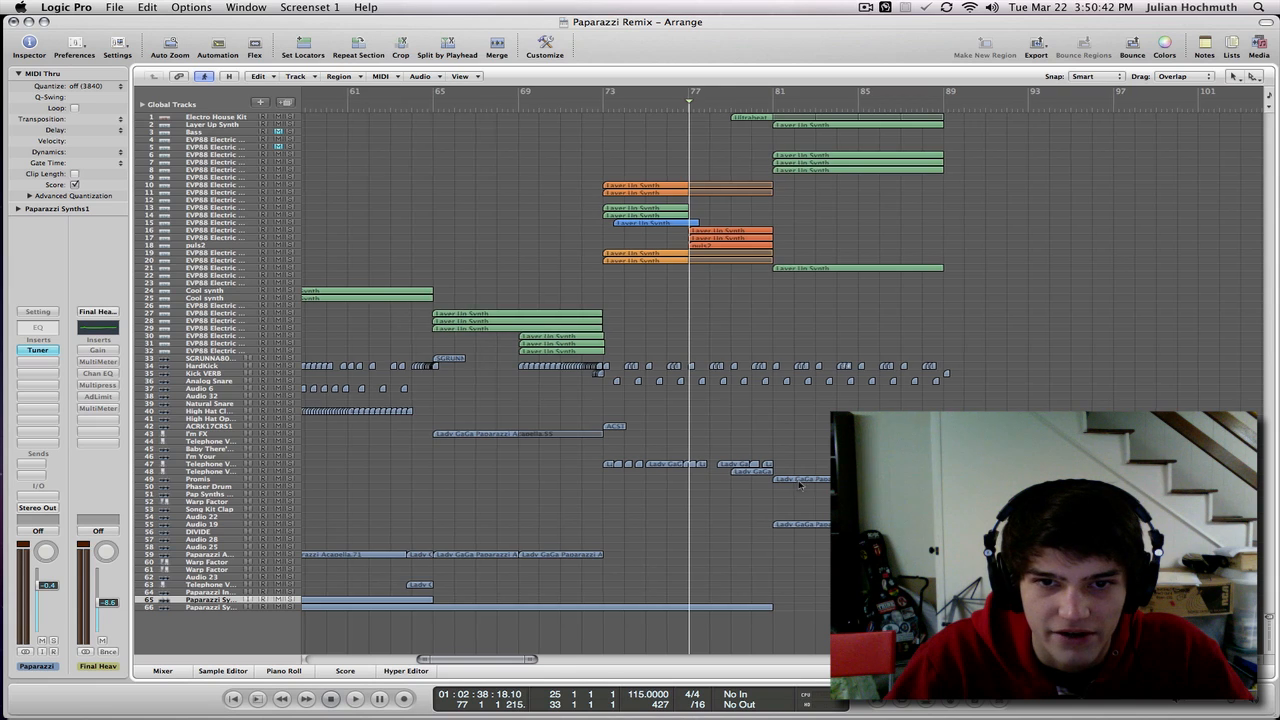
scroll(799, 485, "left", 3)
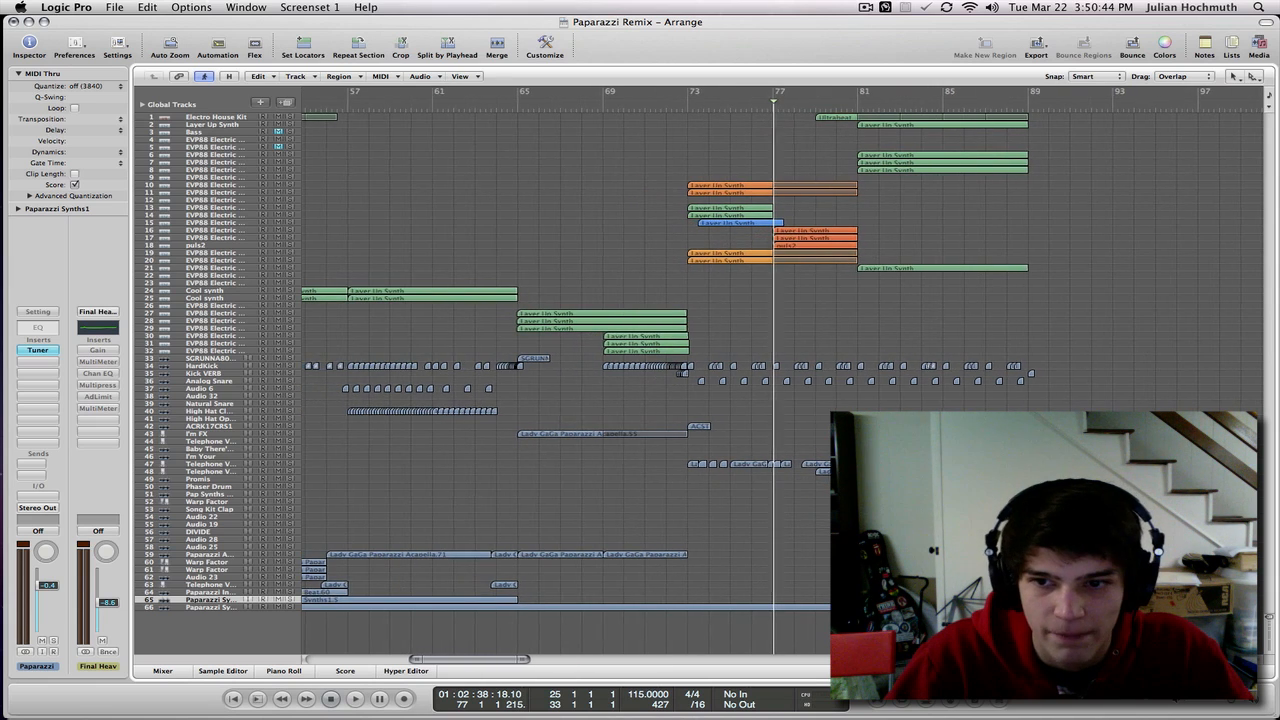
scroll(580, 370, "left", 3)
scroll(690, 350, "left", 20)
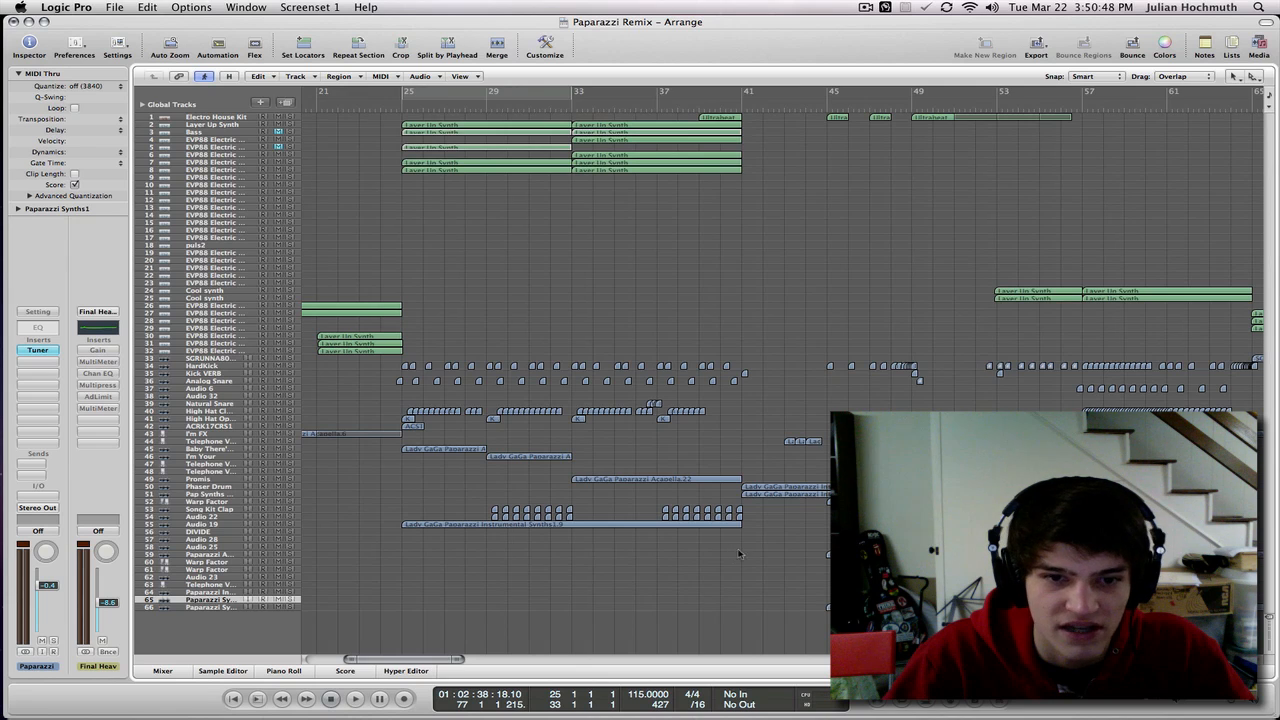
scroll(740, 554, "left", 15)
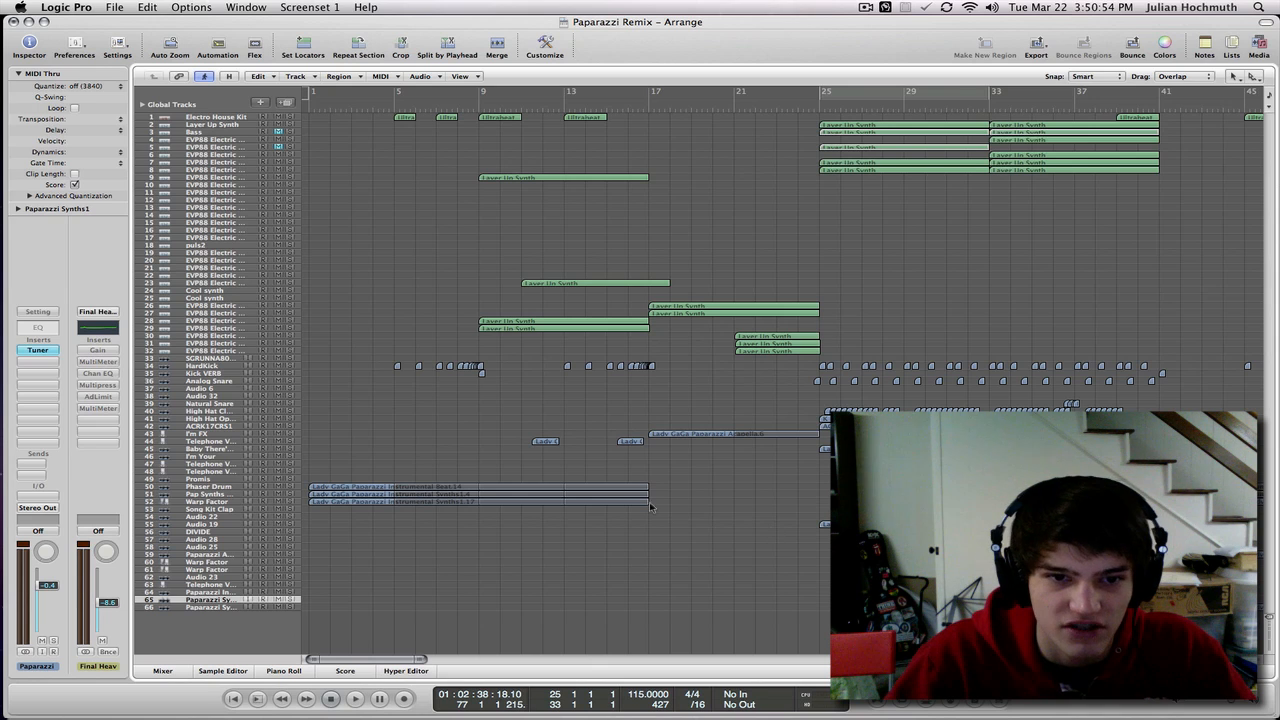
left_click_drag(369, 453, 374, 540)
left_click(399, 543)
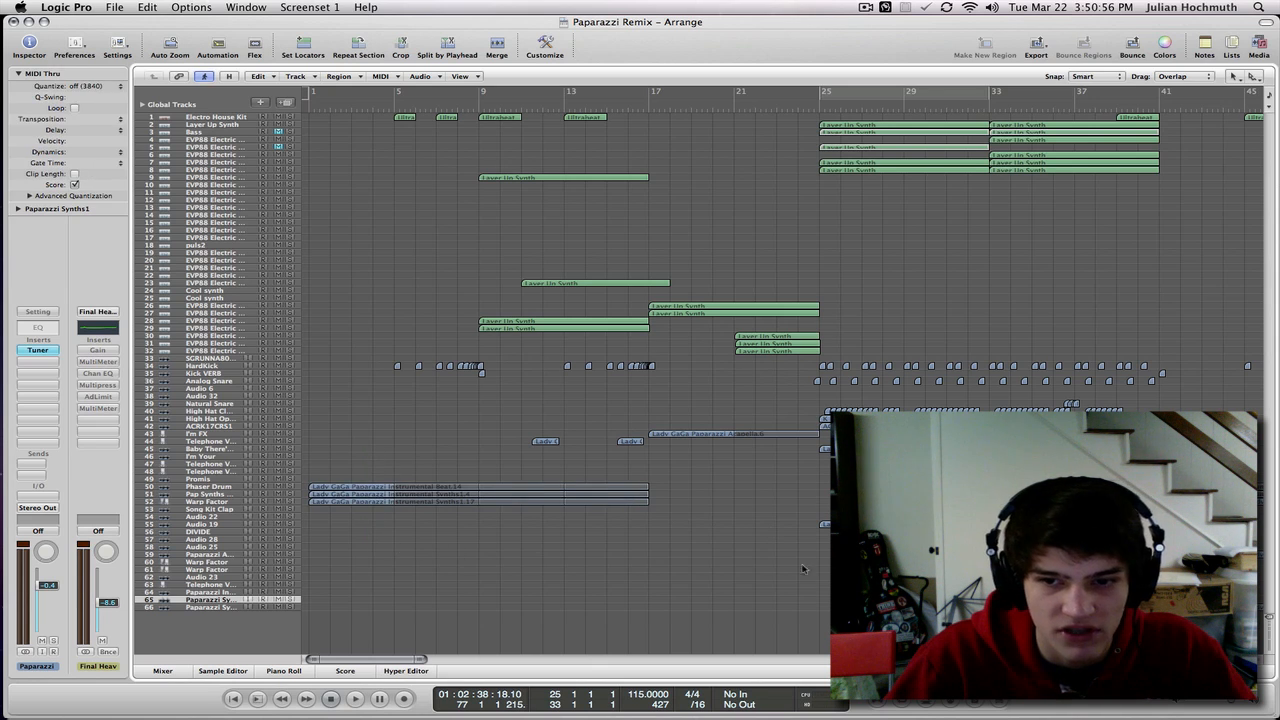
left_click_drag(838, 568, 1200, 512)
left_click(746, 621)
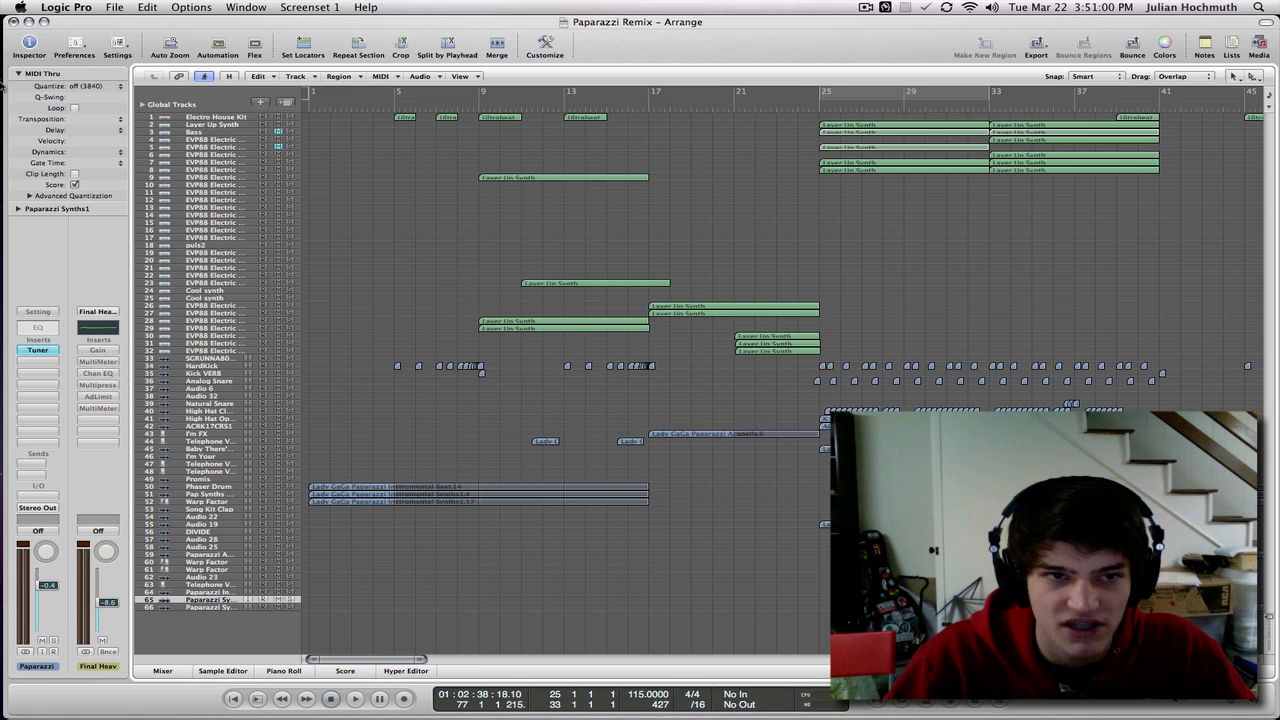
Switch to Firefox and search YouTube for "hide and seek imogen heap".
mouse_move(3, 88)
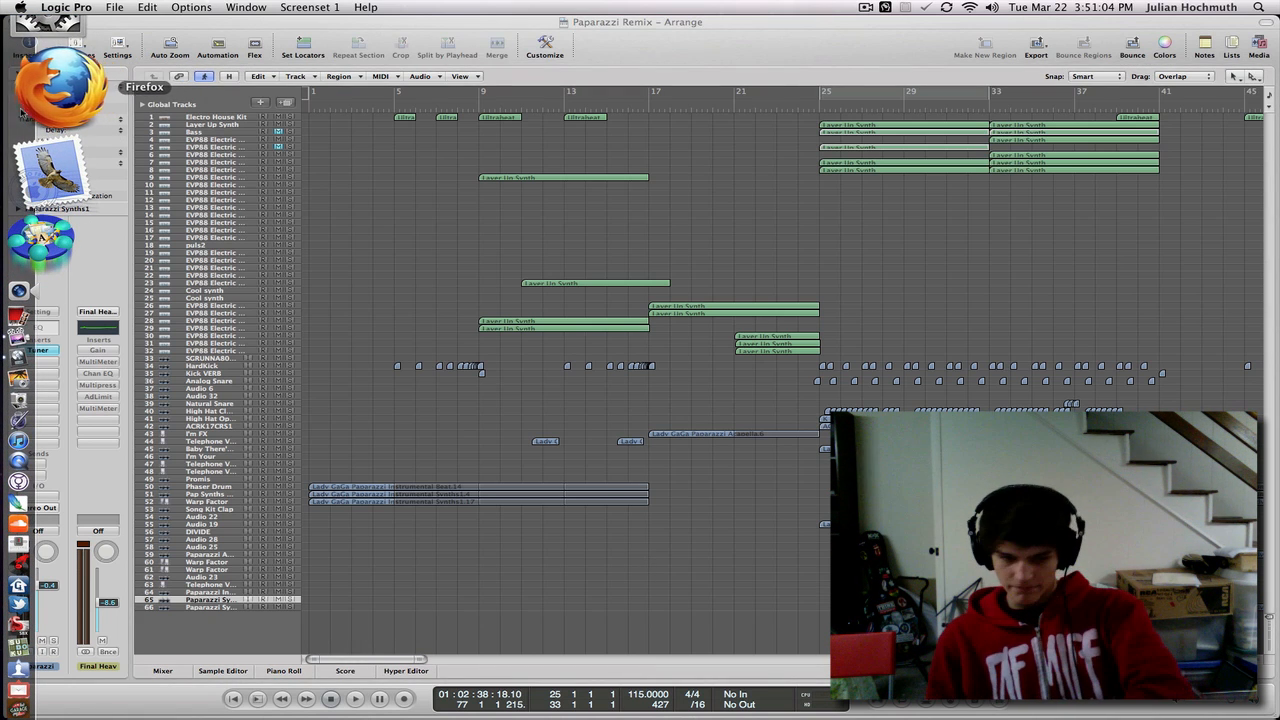
left_click(22, 112)
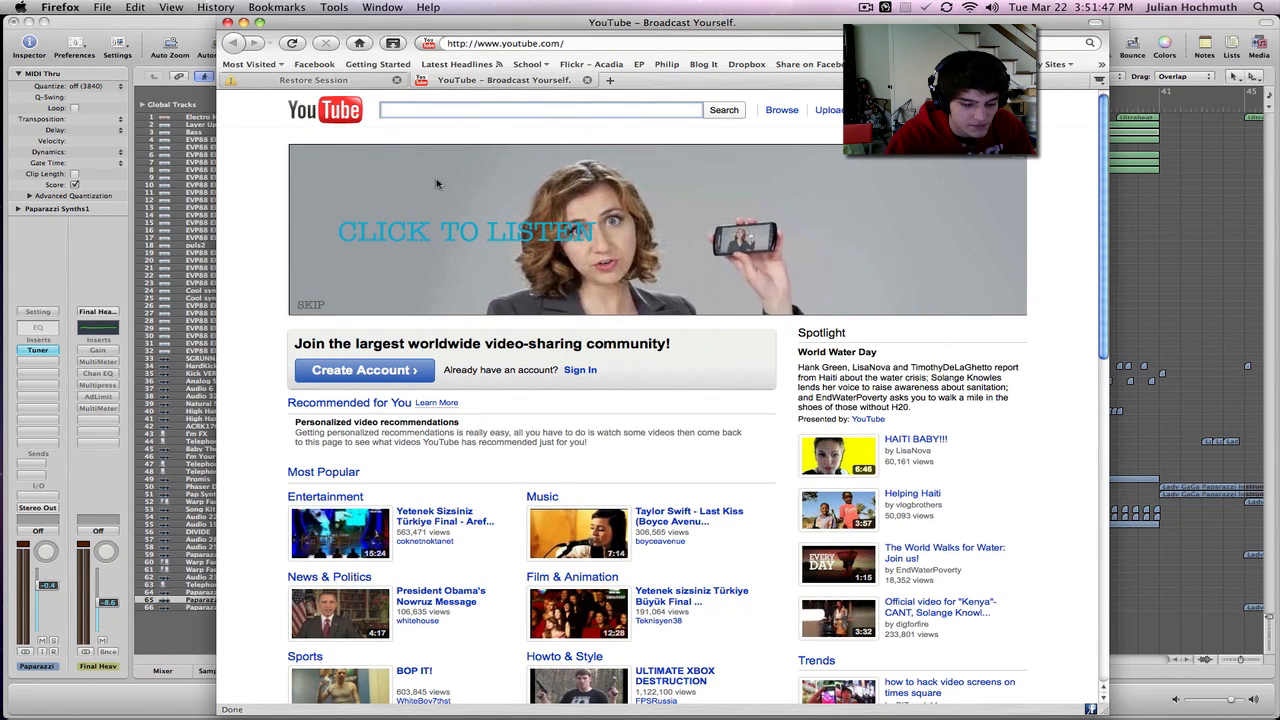
type("hide and seek imo")
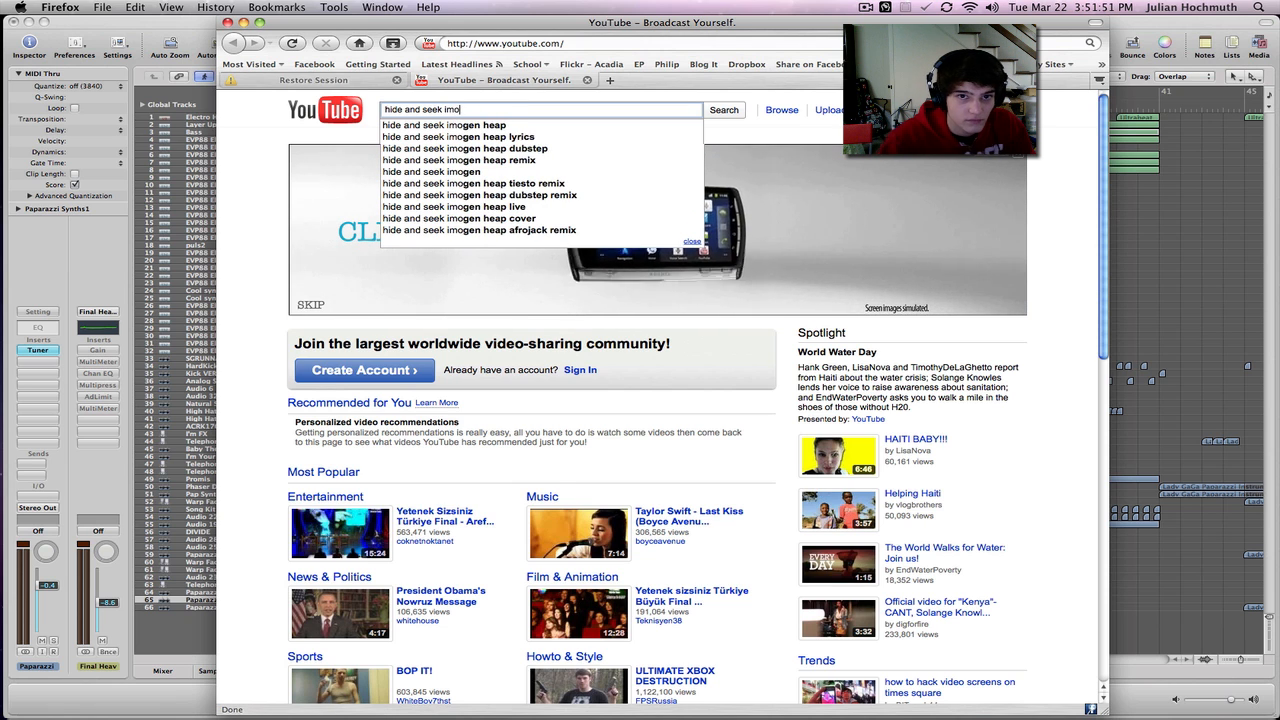
key("Down")
key("Return")
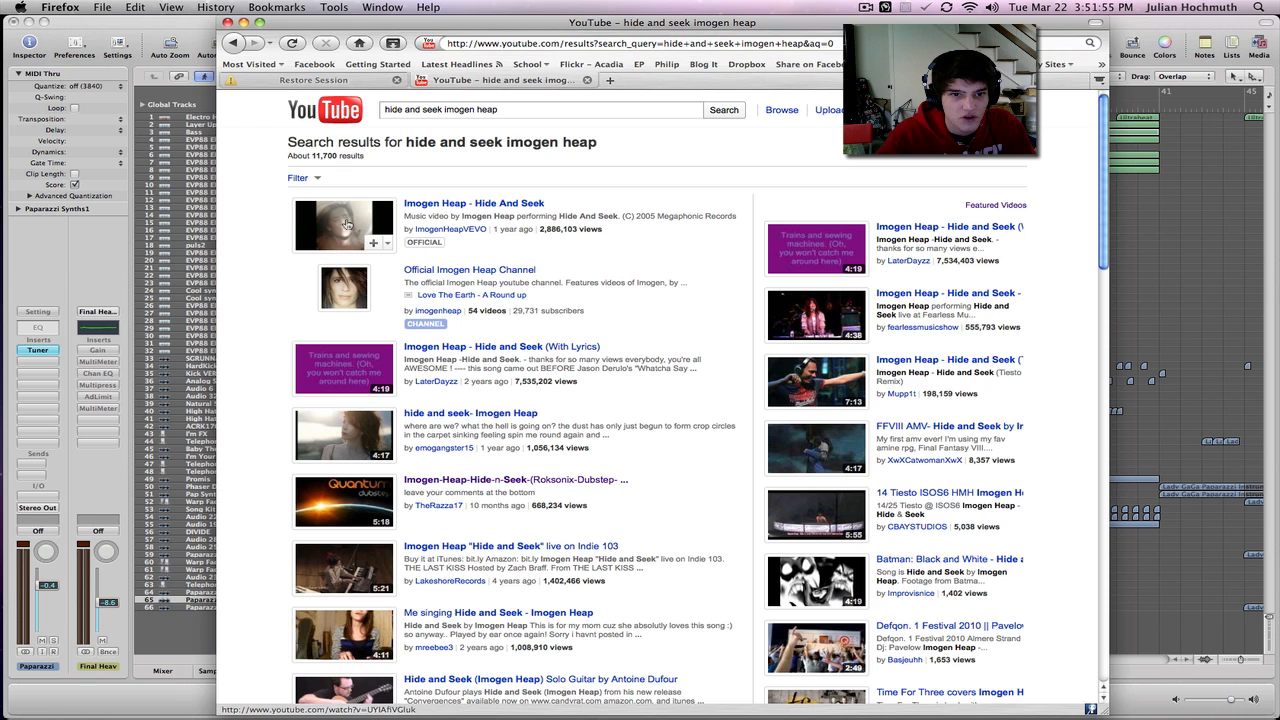
Open "Imogen Heap - Hide and Seek (With Lyrics)", skip to about 0:21, raise the volume and dismiss the overlay ad.
left_click(345, 367)
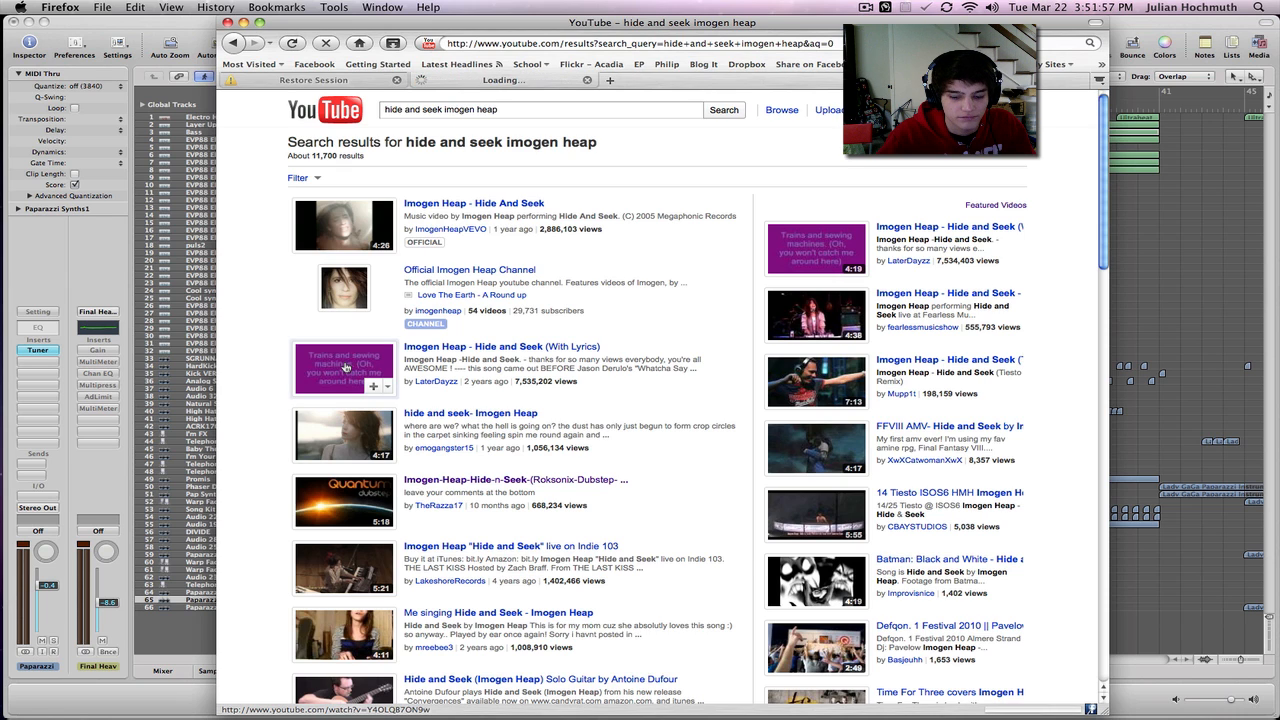
key("XF86AudioRaiseVolume")
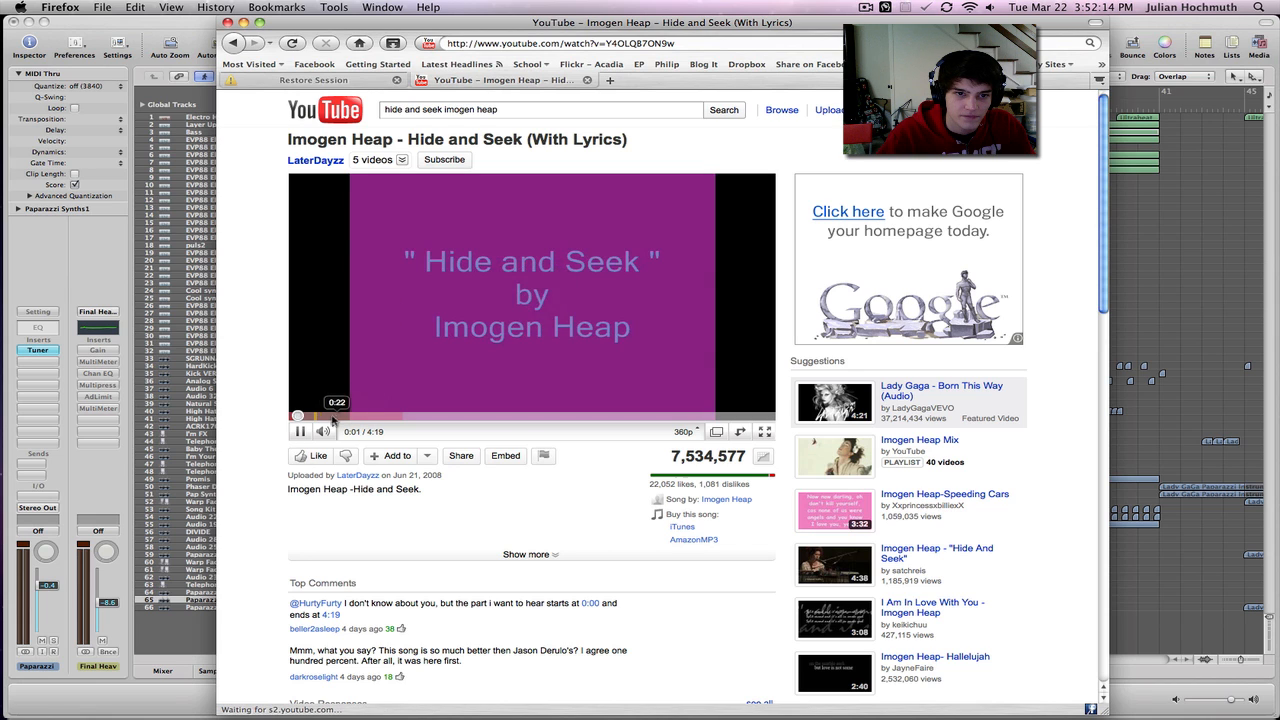
left_click(333, 415)
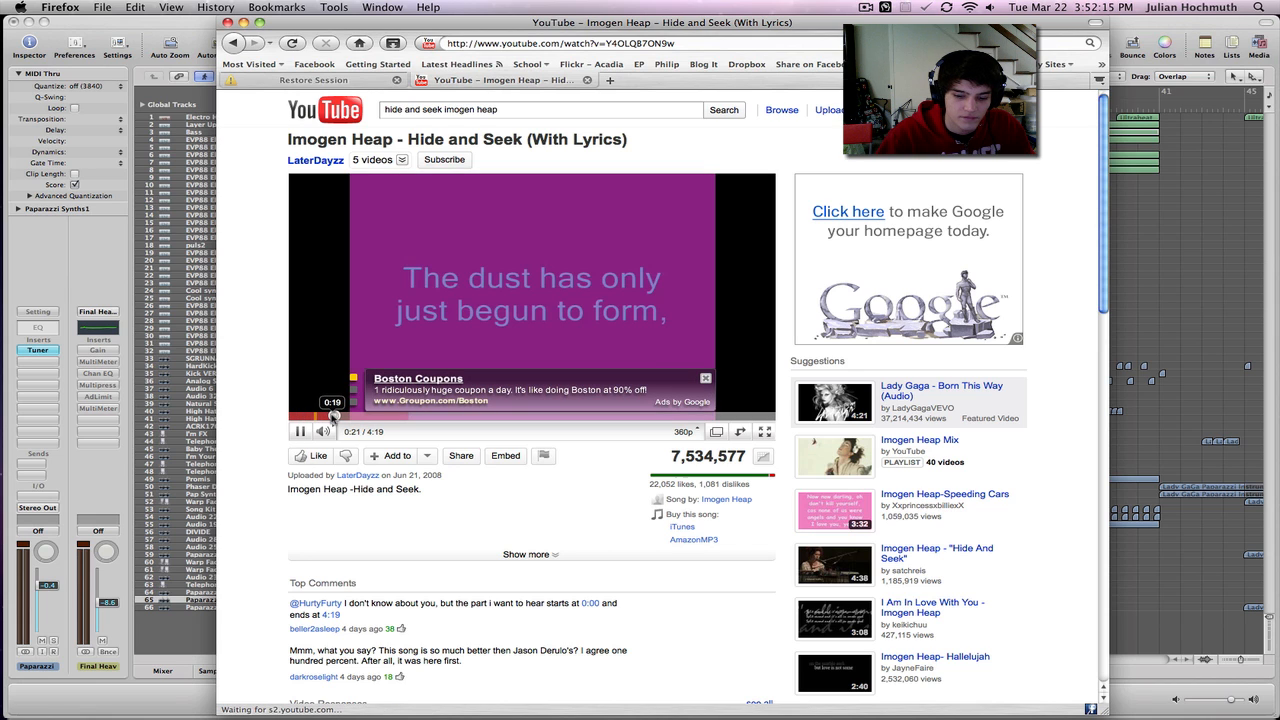
key("F12")
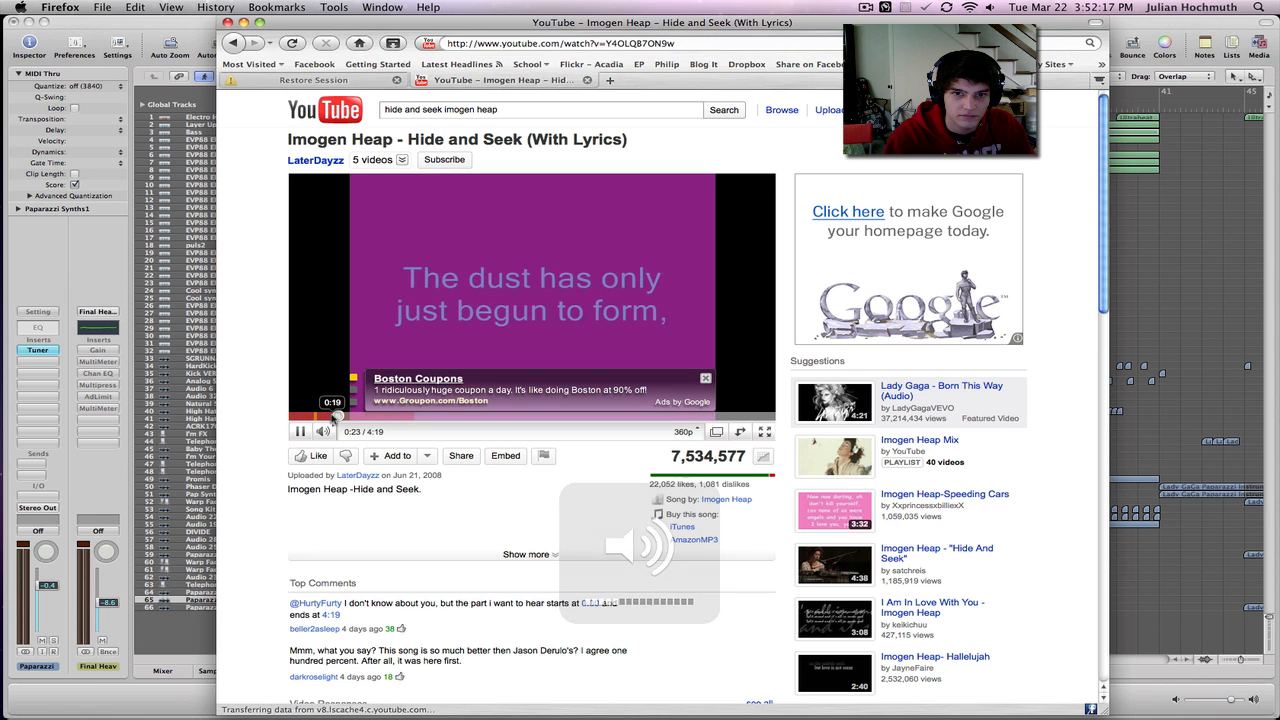
key("F12")
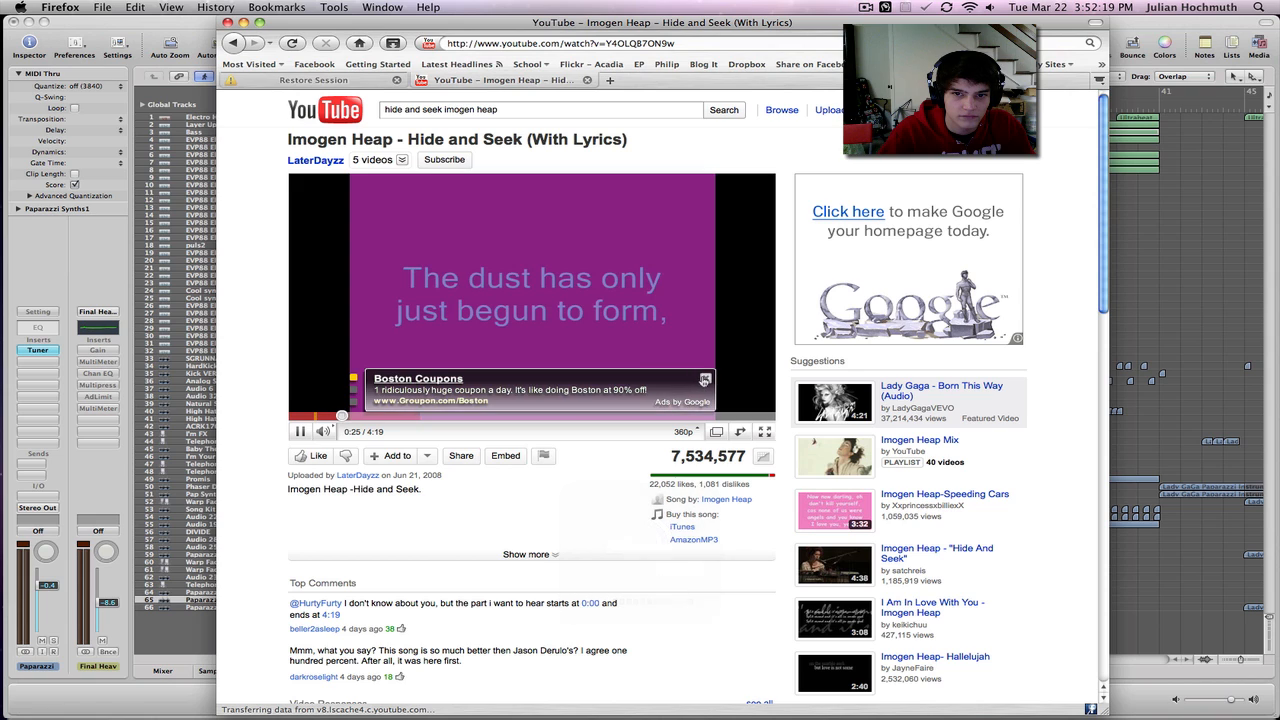
left_click(705, 379)
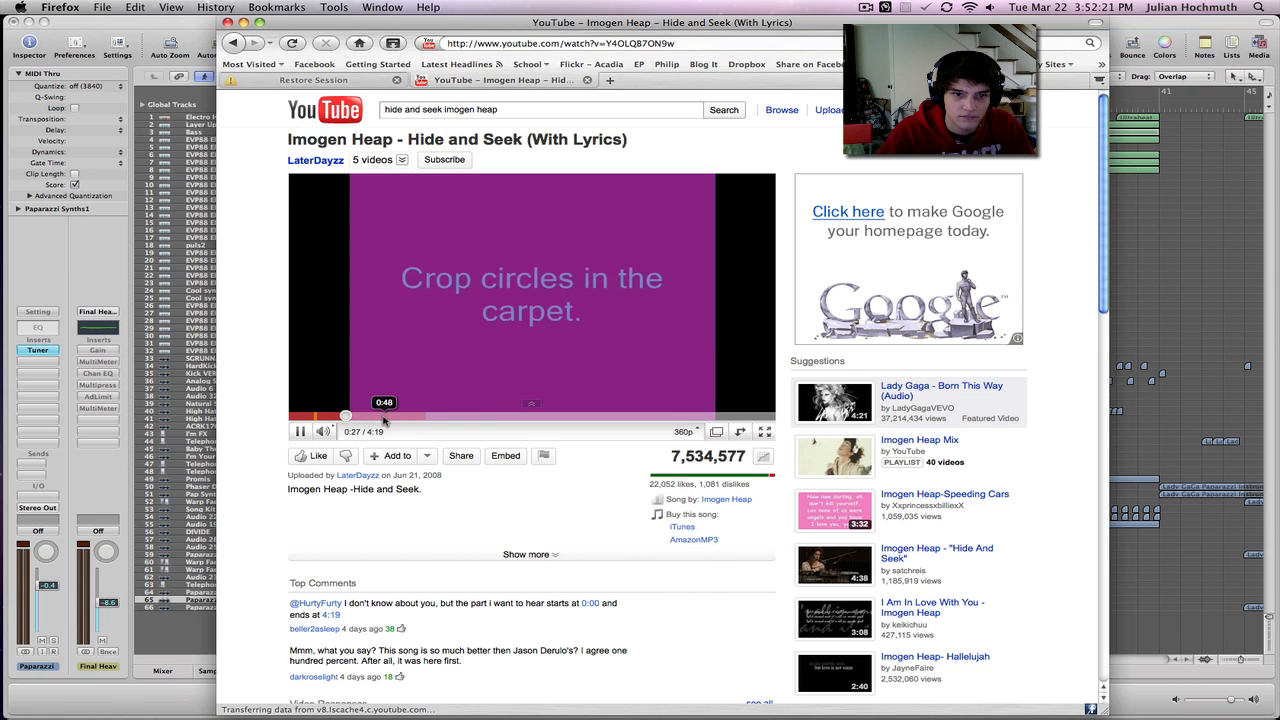
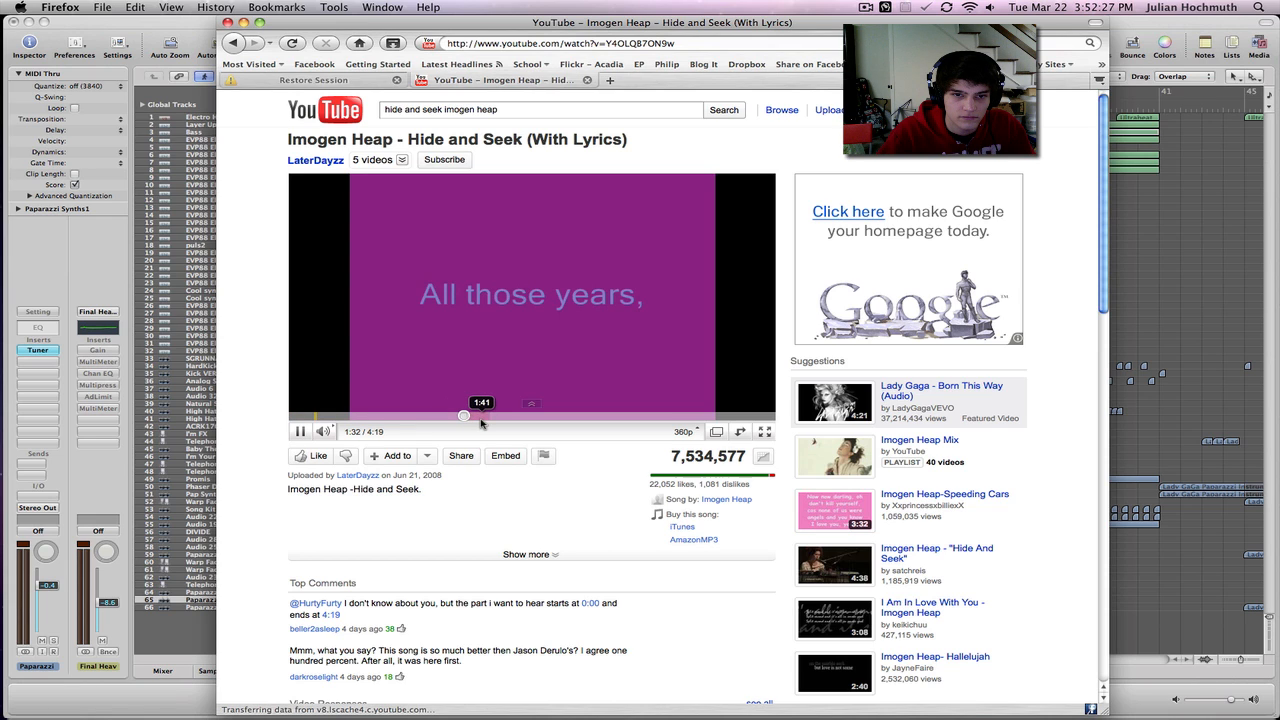
Listen to further parts of the song, skipping ahead to about 2:26, and pause the playback.
left_click(511, 418)
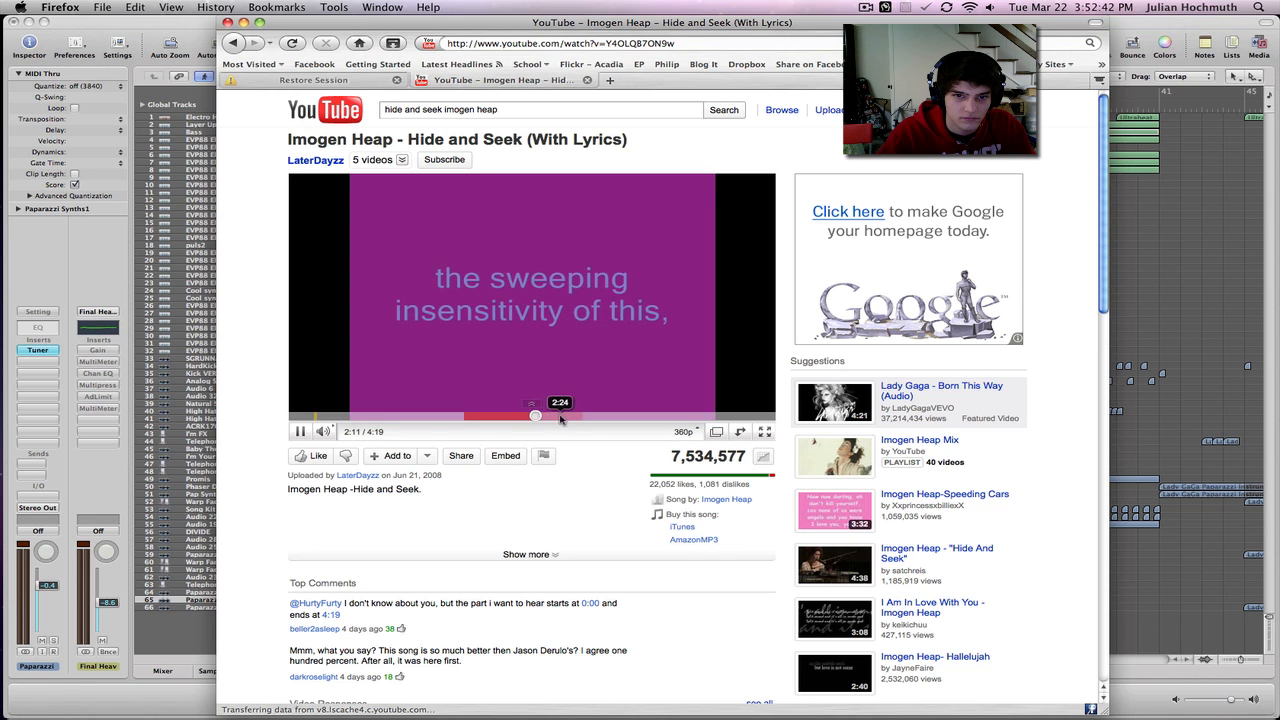
left_click(562, 418)
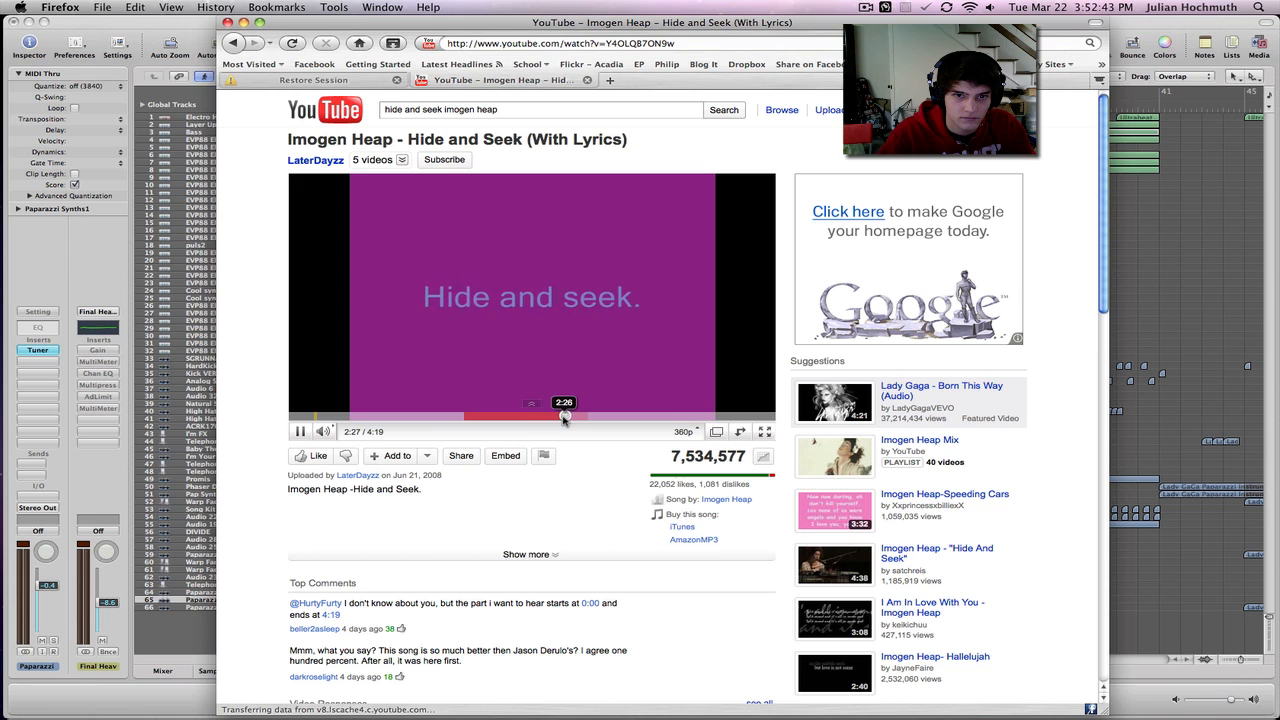
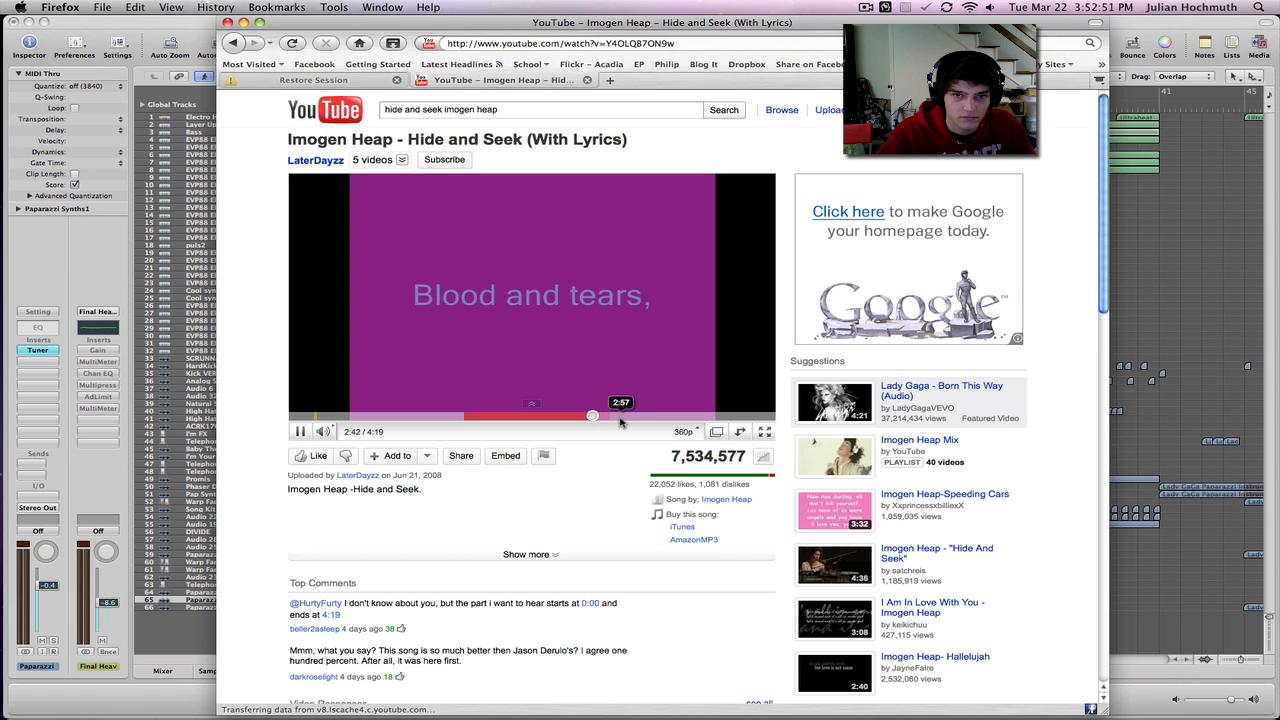
left_click(301, 433)
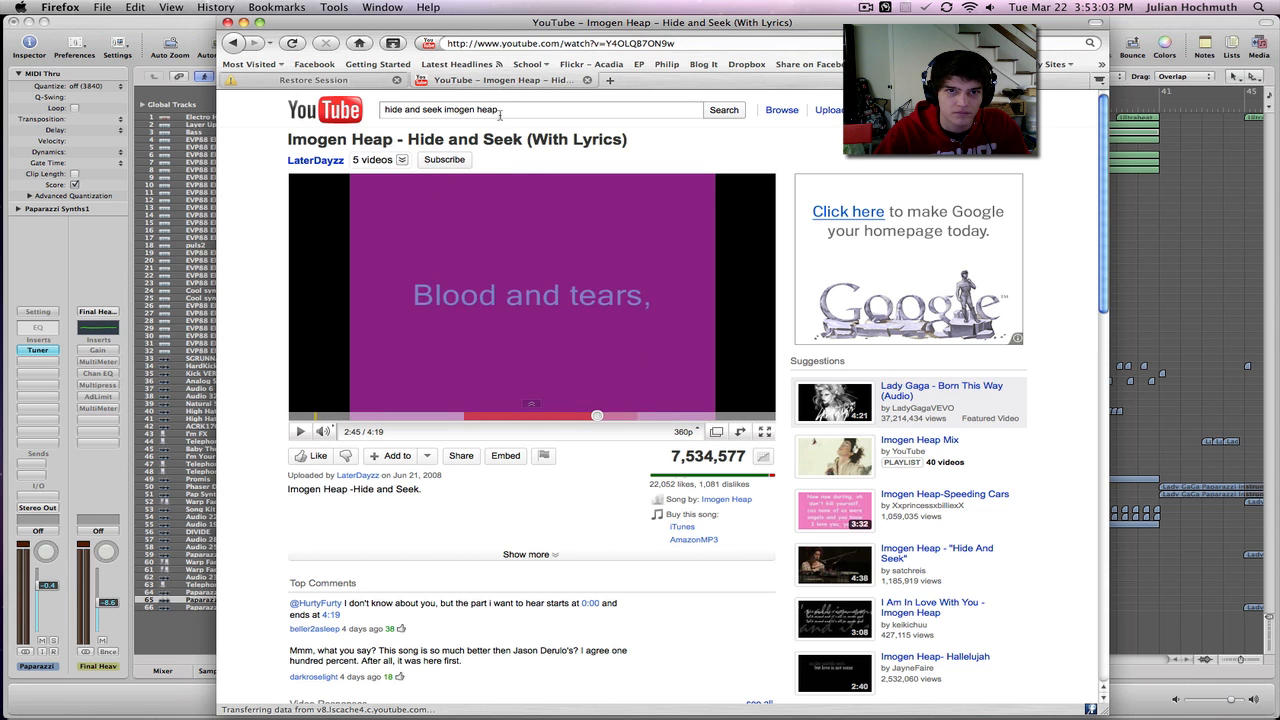
Replace the previous YouTube query and search for "starry eyed ellie goulding".
left_click_drag(500, 114, 445, 113)
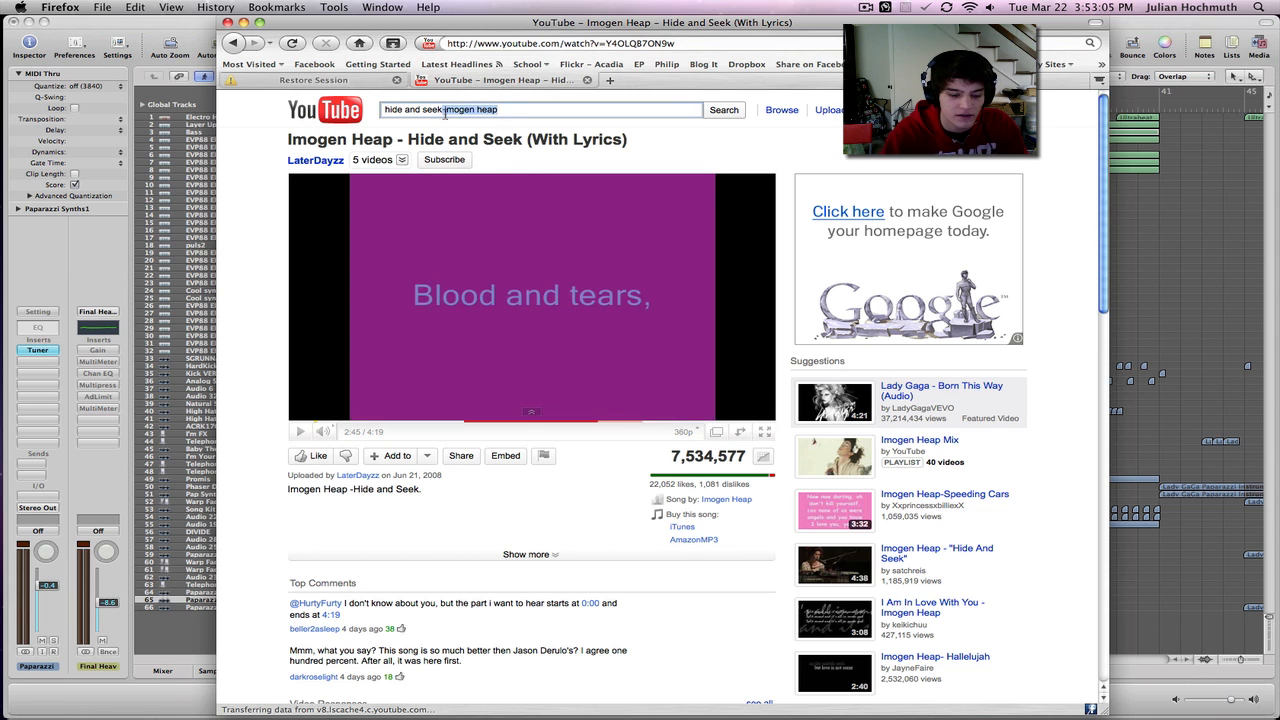
type("dub")
key("BackSpace")
key("BackSpace")
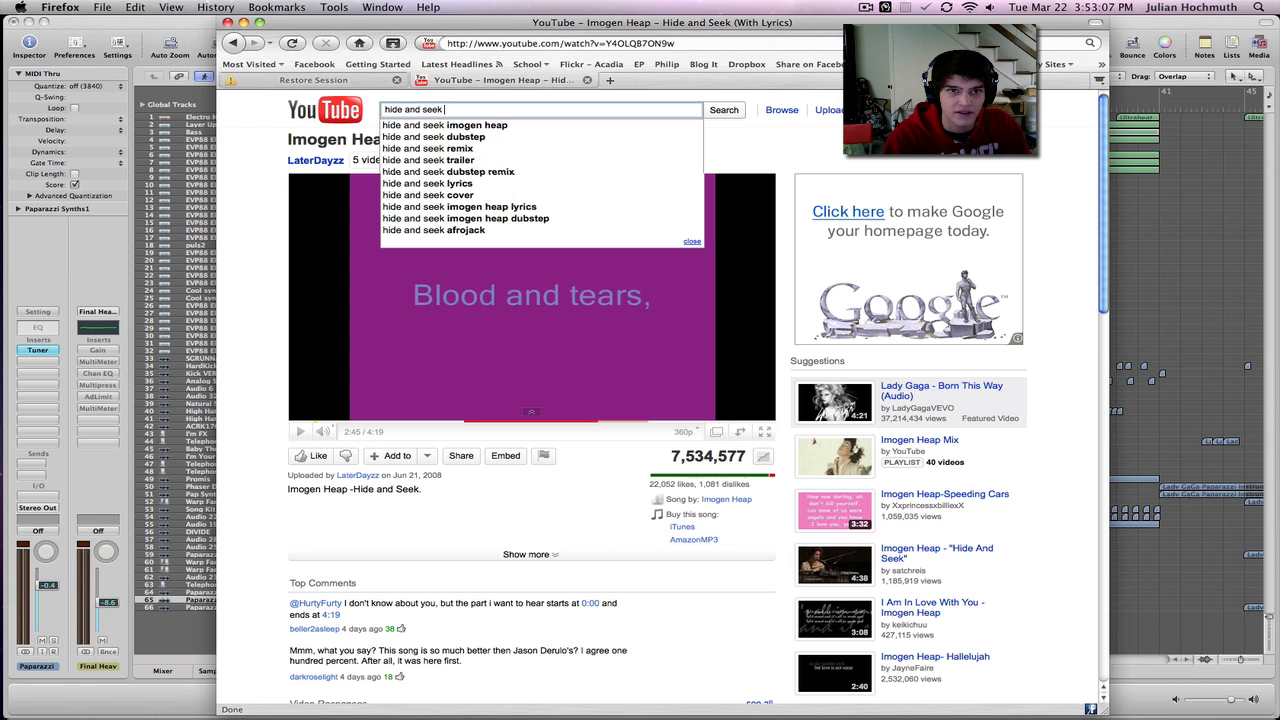
key("BackSpace")
key("BackSpace")
key("BackSpace")
key("BackSpace")
key("BackSpace")
key("BackSpace")
key("BackSpace")
key("BackSpace")
key("BackSpace")
key("BackSpace")
key("BackSpace")
key("BackSpace")
key("BackSpace")
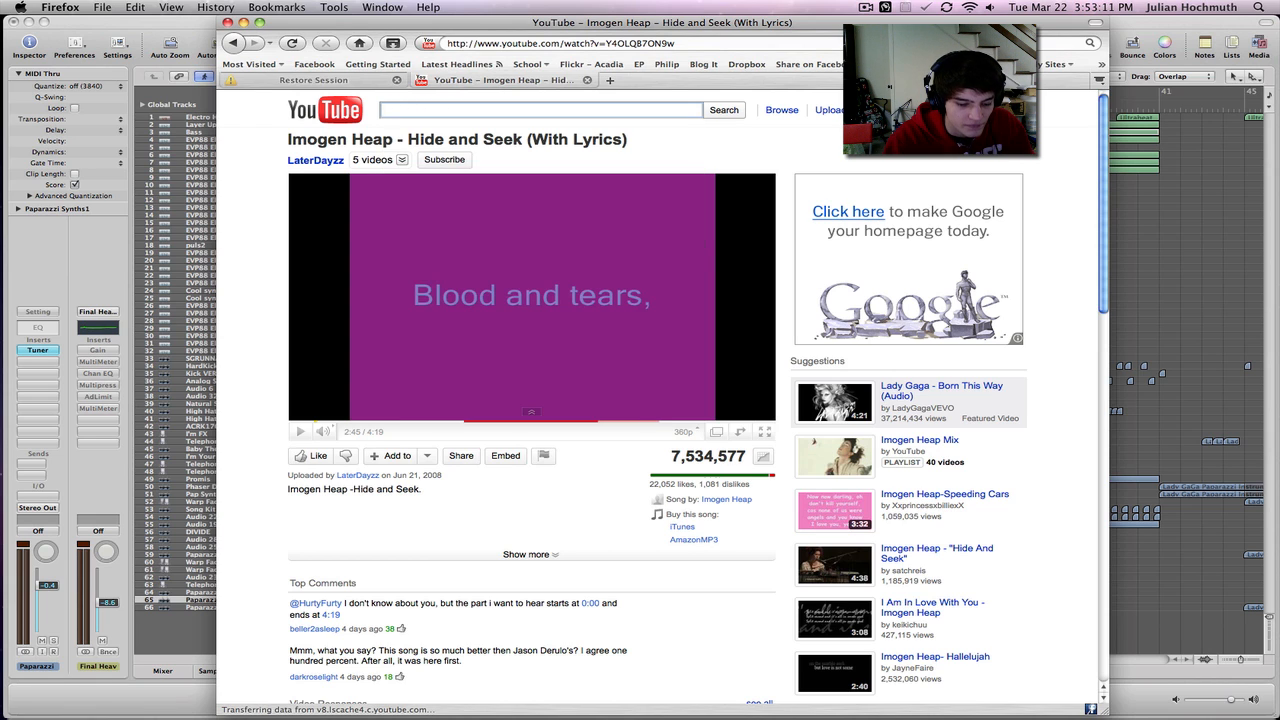
type("t")
key("BackSpace")
type("starr")
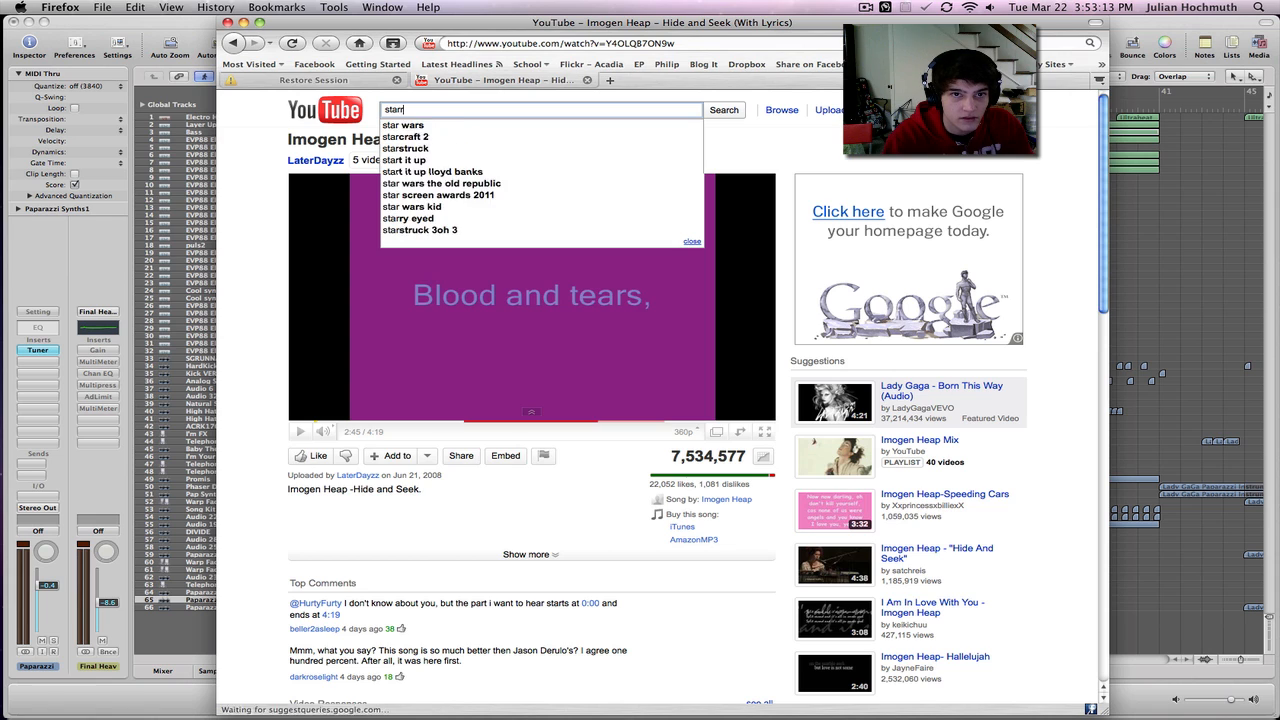
key("Down")
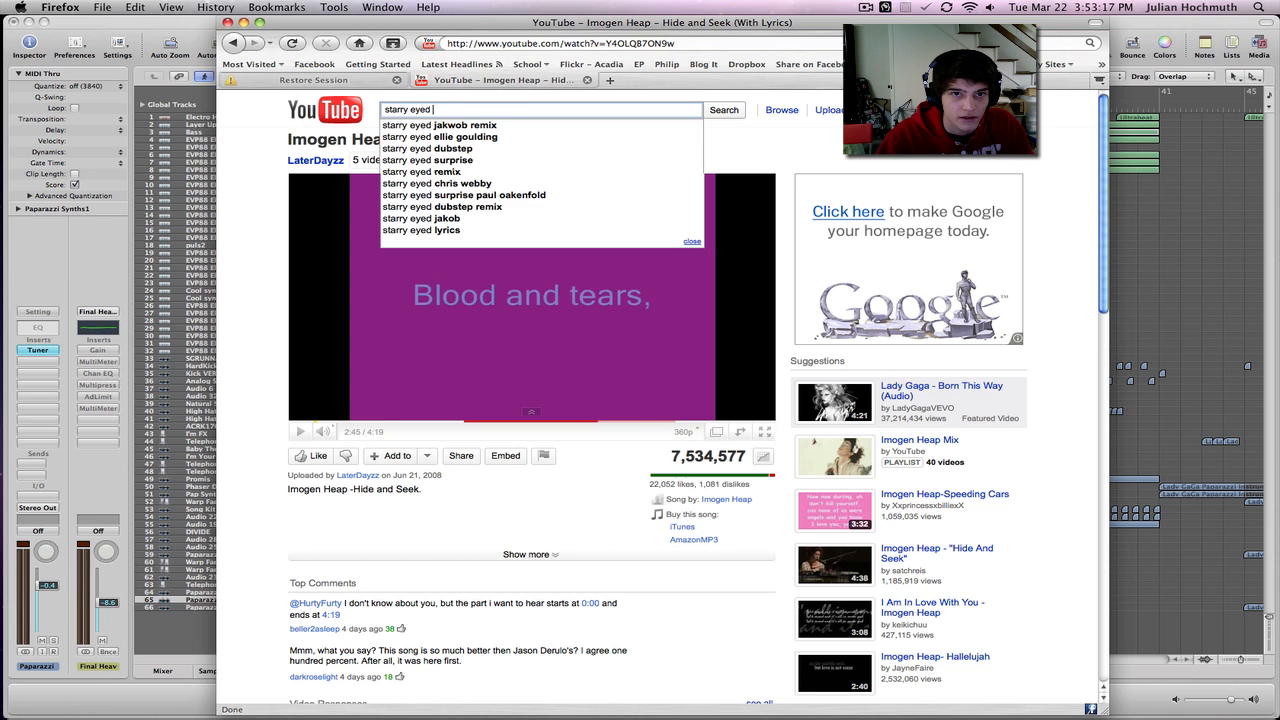
key("Down")
key("Down")
key("Return")
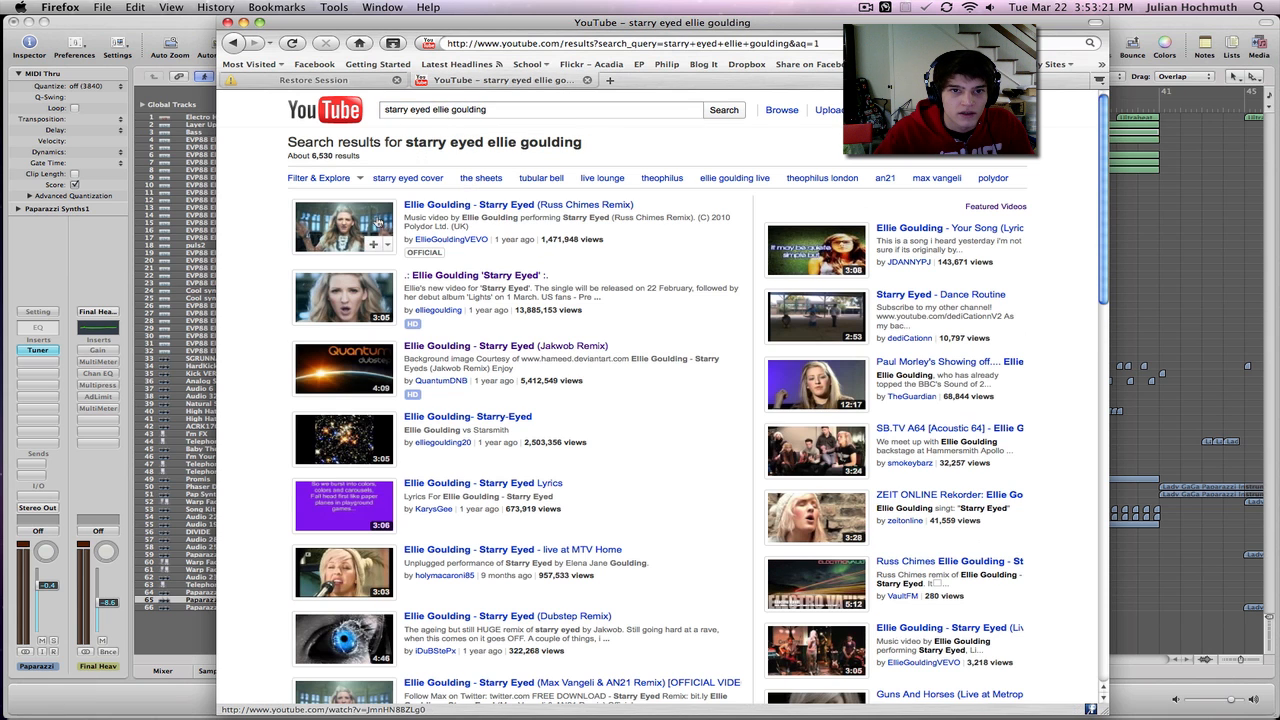
Open the Ellie Goulding 'Starry Eyed' video, dismiss the album ad and play the opening of the song.
left_click(493, 278)
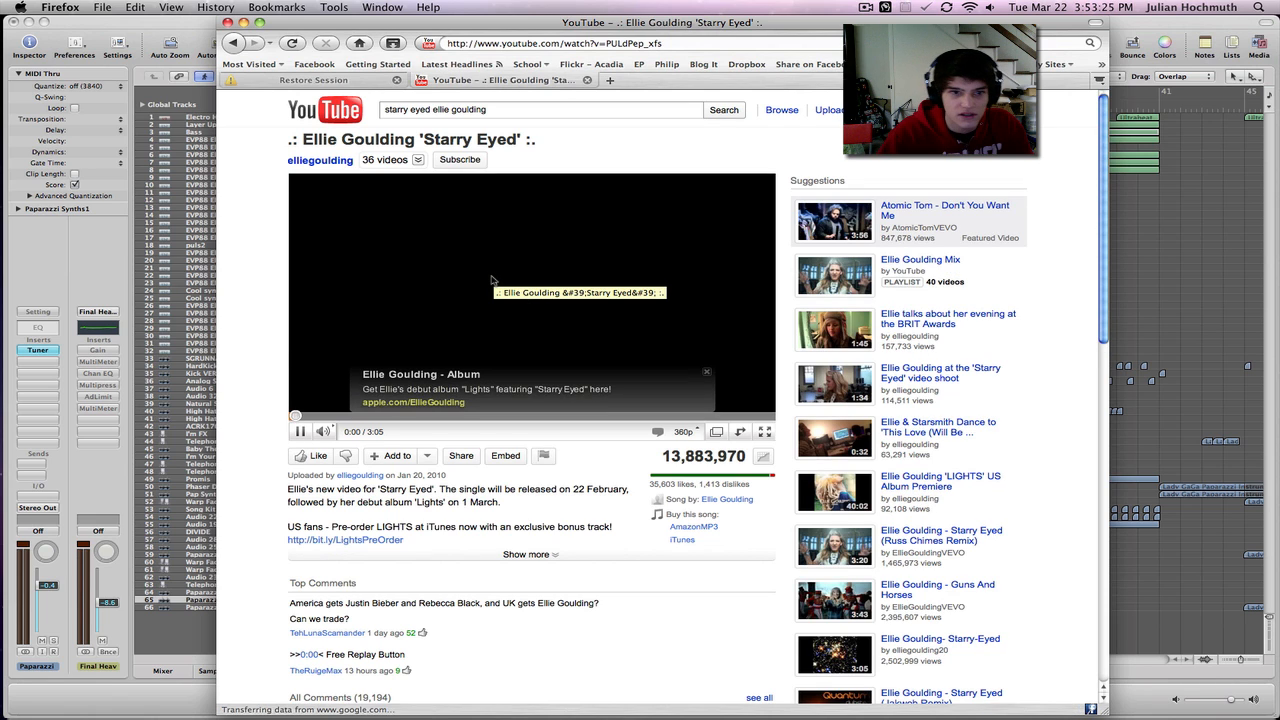
left_click(491, 280)
left_click(705, 372)
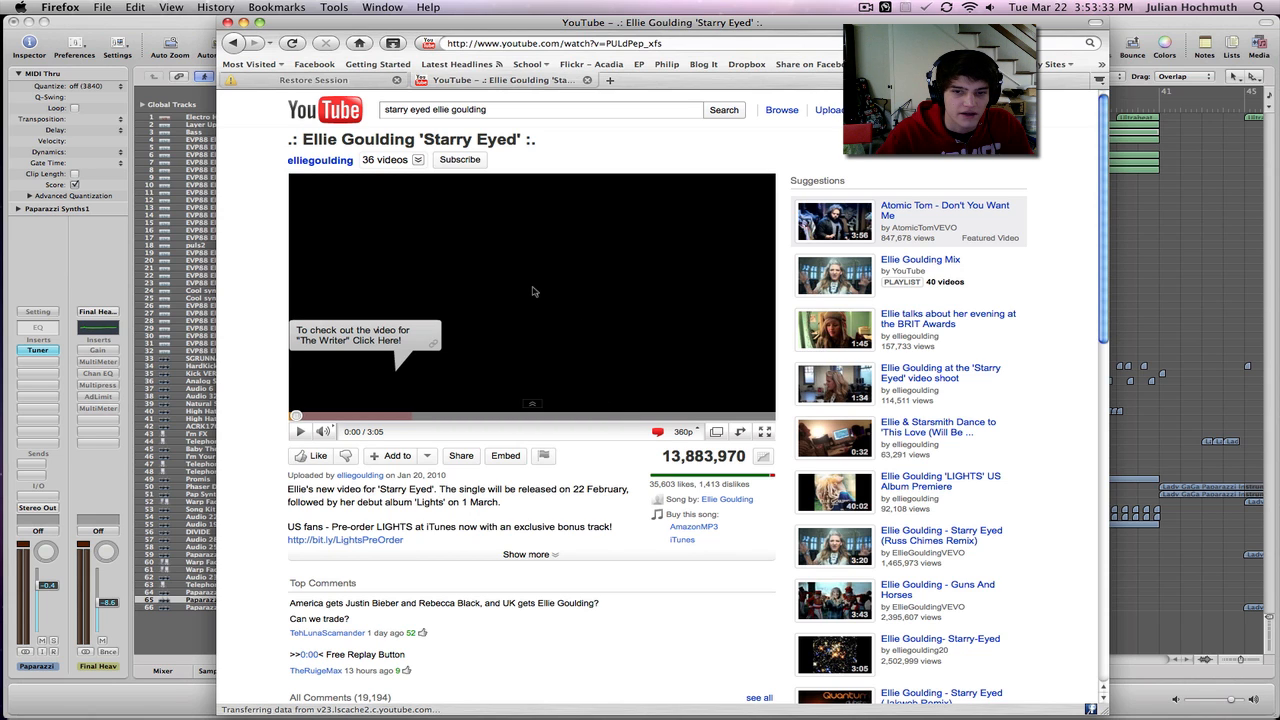
left_click(537, 267)
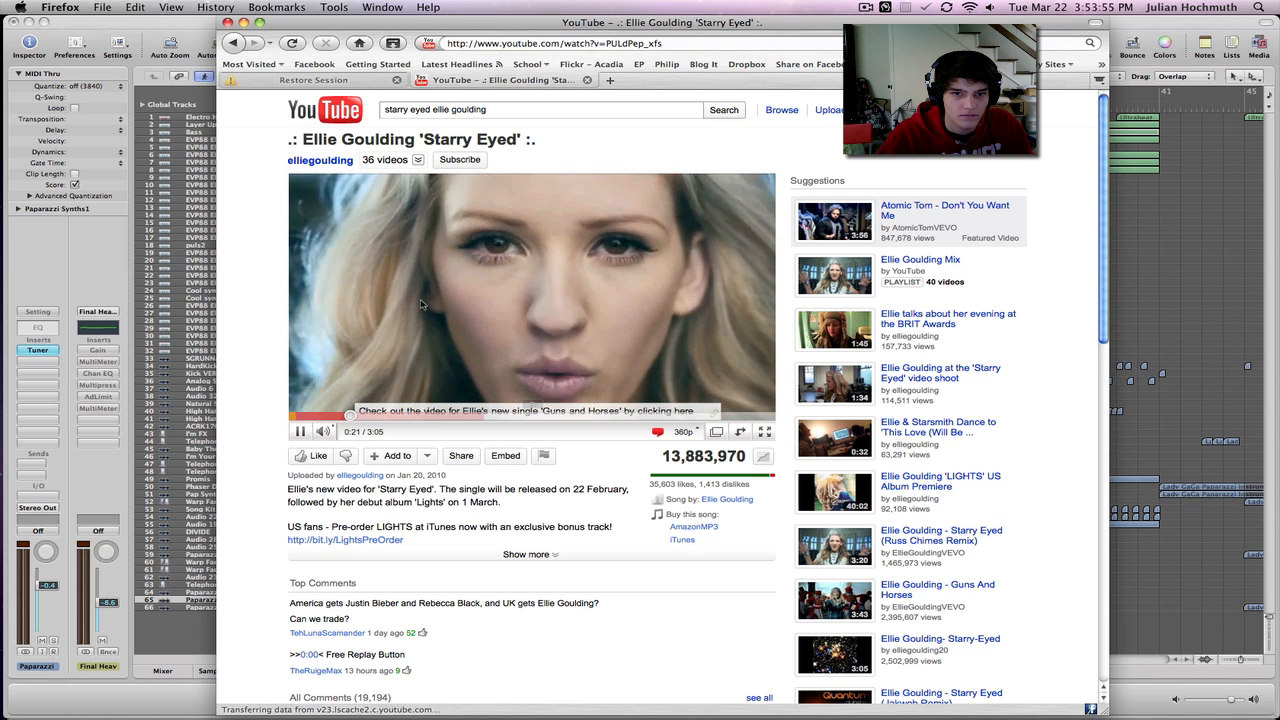
Close the YouTube page and the Firefox window and return to the Paparazzi Remix arrangement in Logic Pro.
left_click(327, 103)
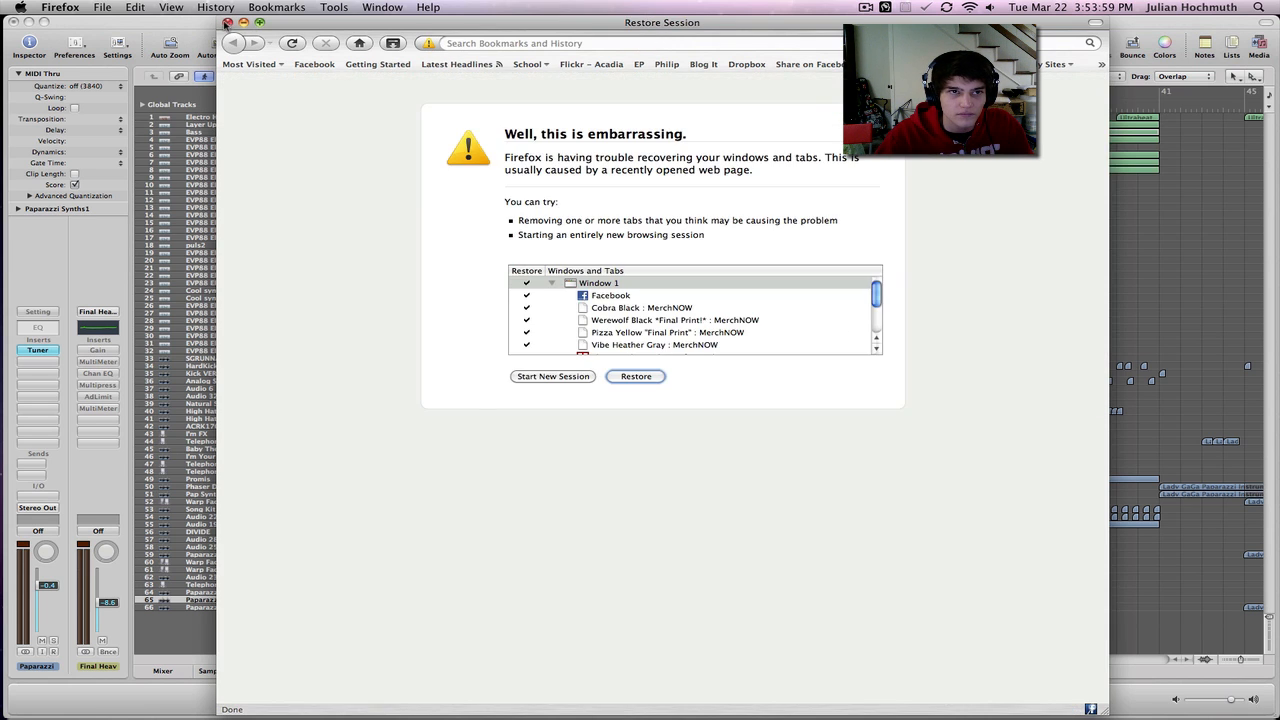
left_click(228, 22)
left_click(380, 237)
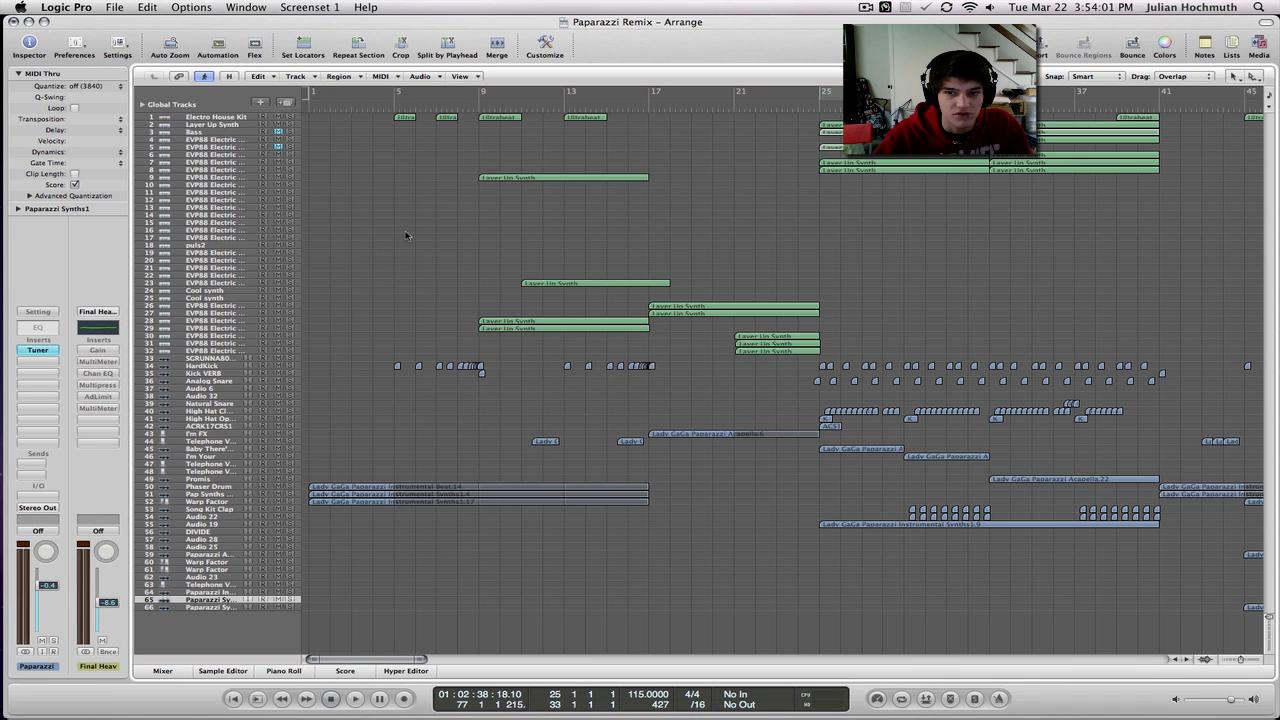
scroll(513, 377, "right", 15)
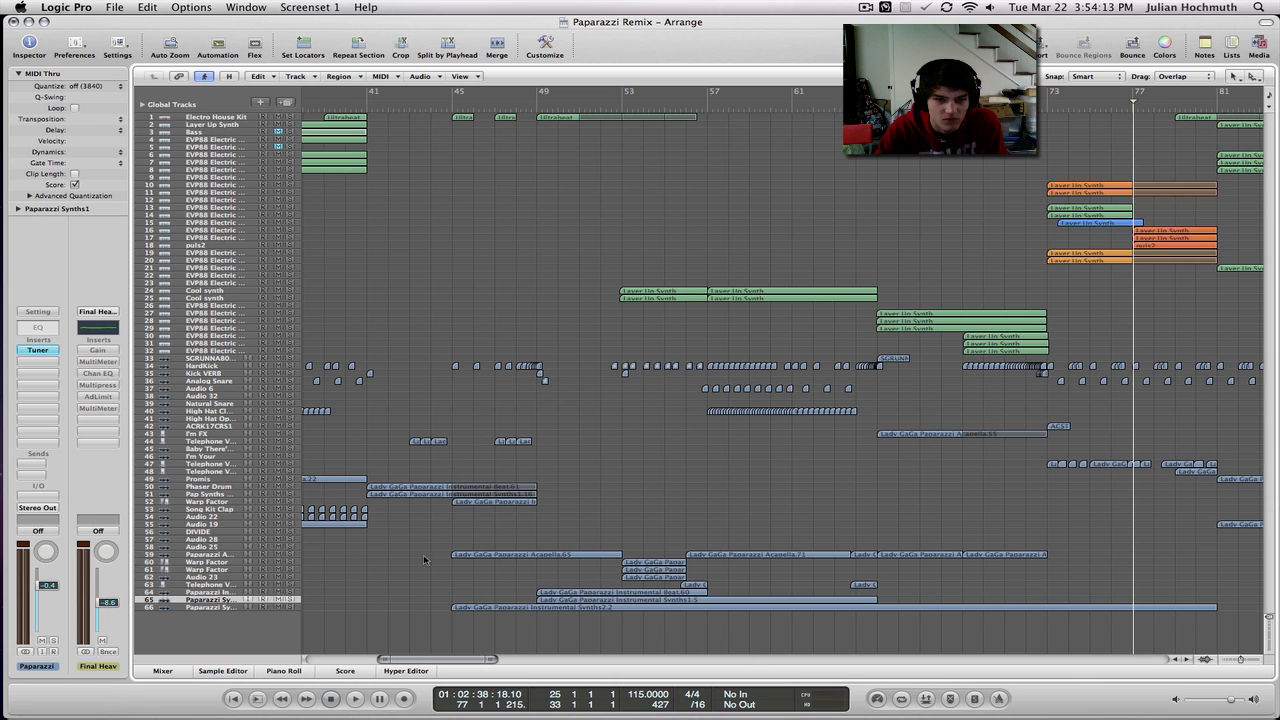
Examine the Paparazzi instrumental beat and synth regions on tracks 64 to 66 and the acapella region starting at bar 45.
left_click_drag(424, 559, 549, 607)
left_click(491, 587)
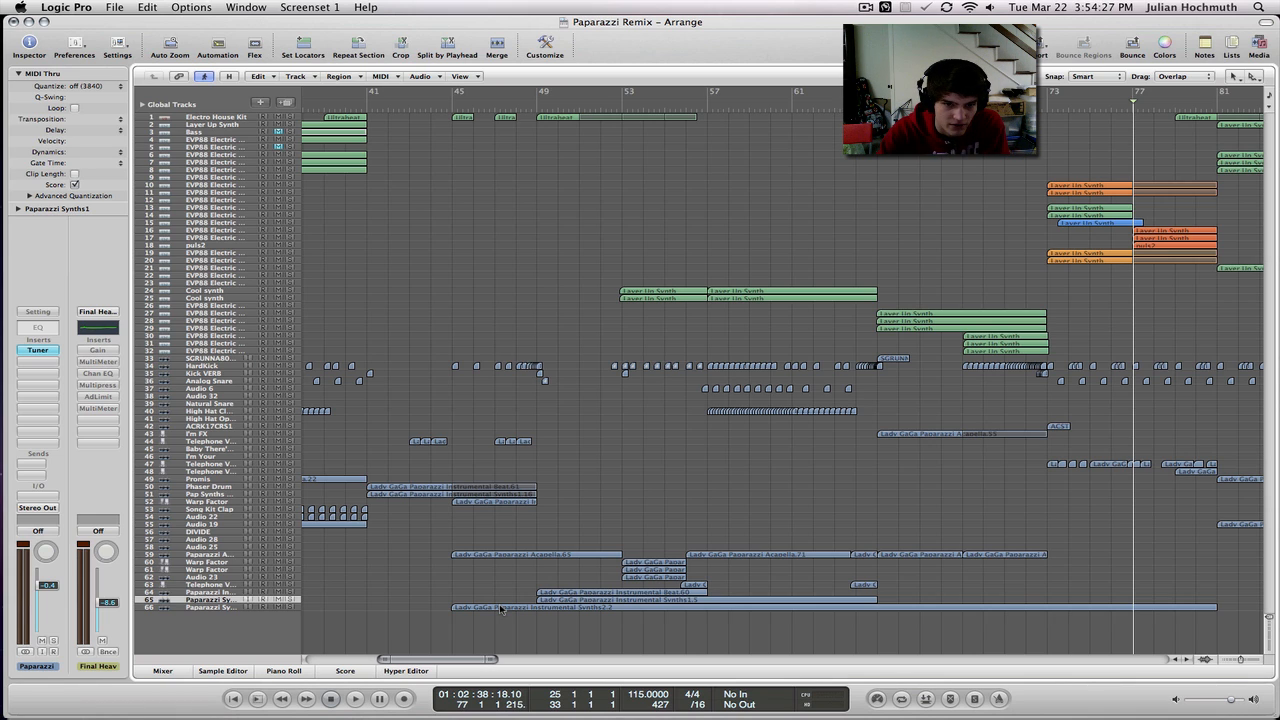
mouse_move(291, 607)
left_mouse_down()
mouse_move(289, 554)
mouse_move(291, 606)
left_mouse_up()
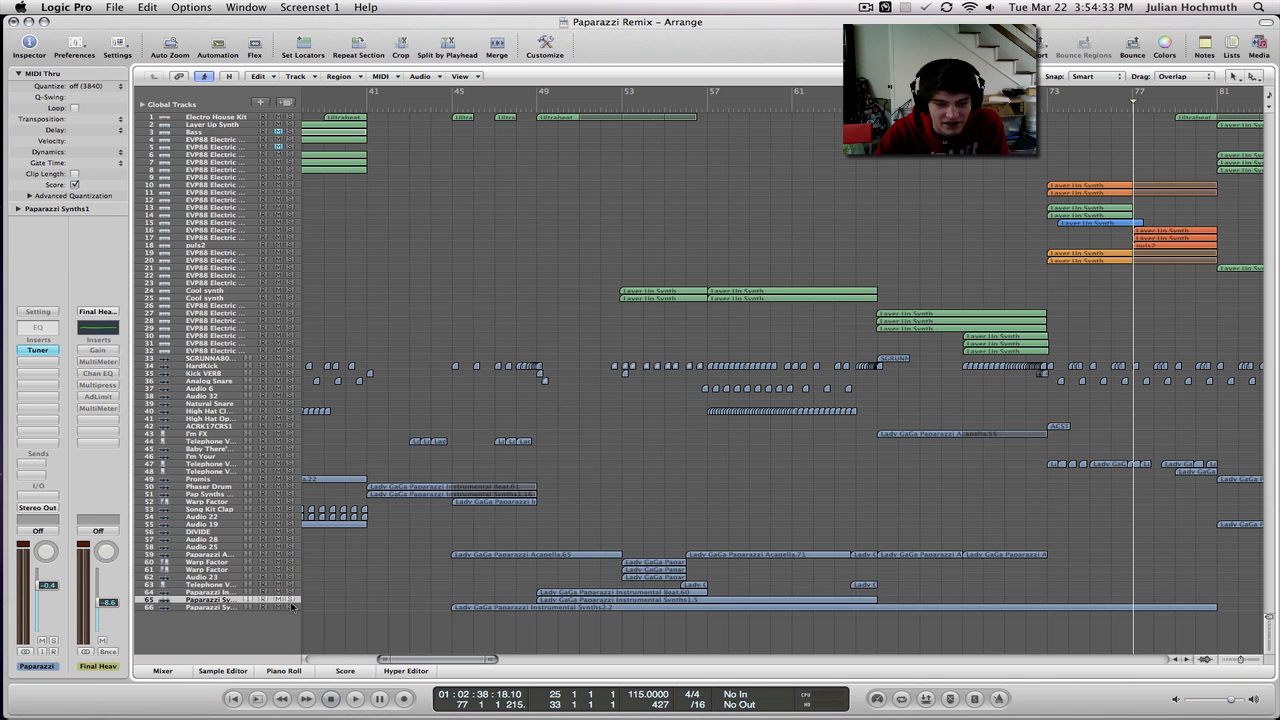
left_click(291, 607)
left_click(290, 586)
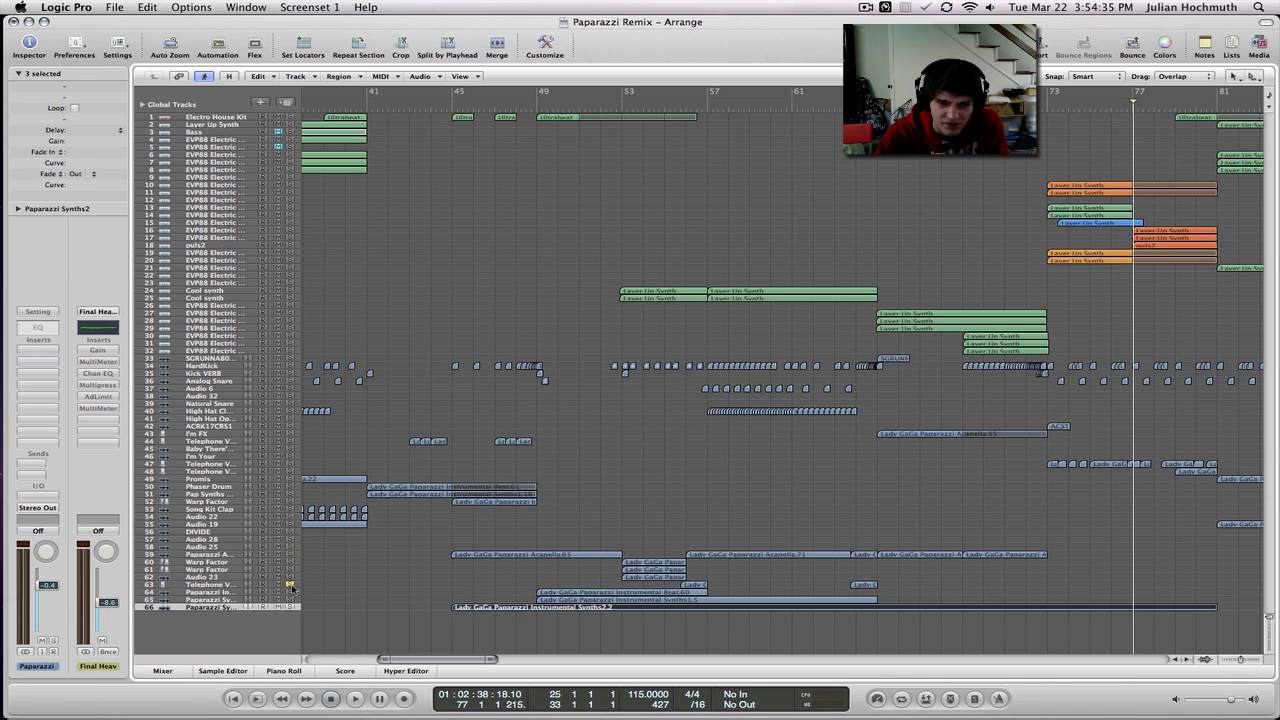
left_click(290, 586)
left_click(291, 593)
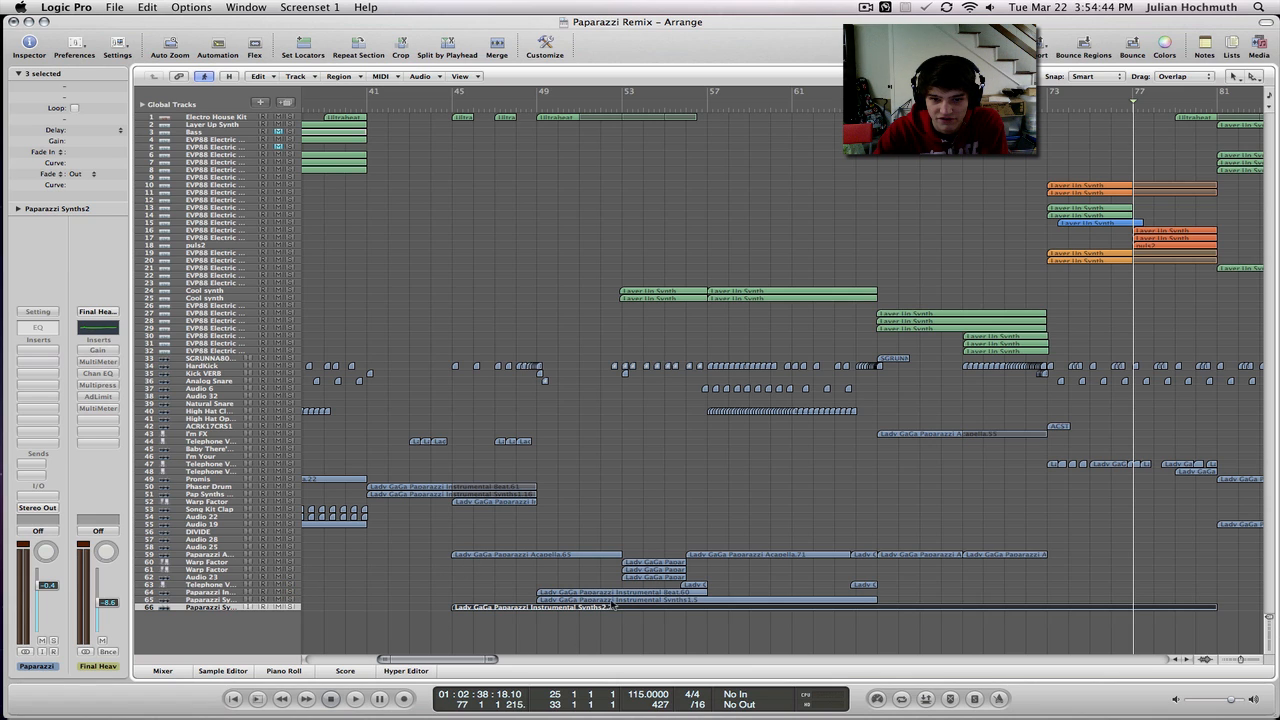
left_click(612, 593)
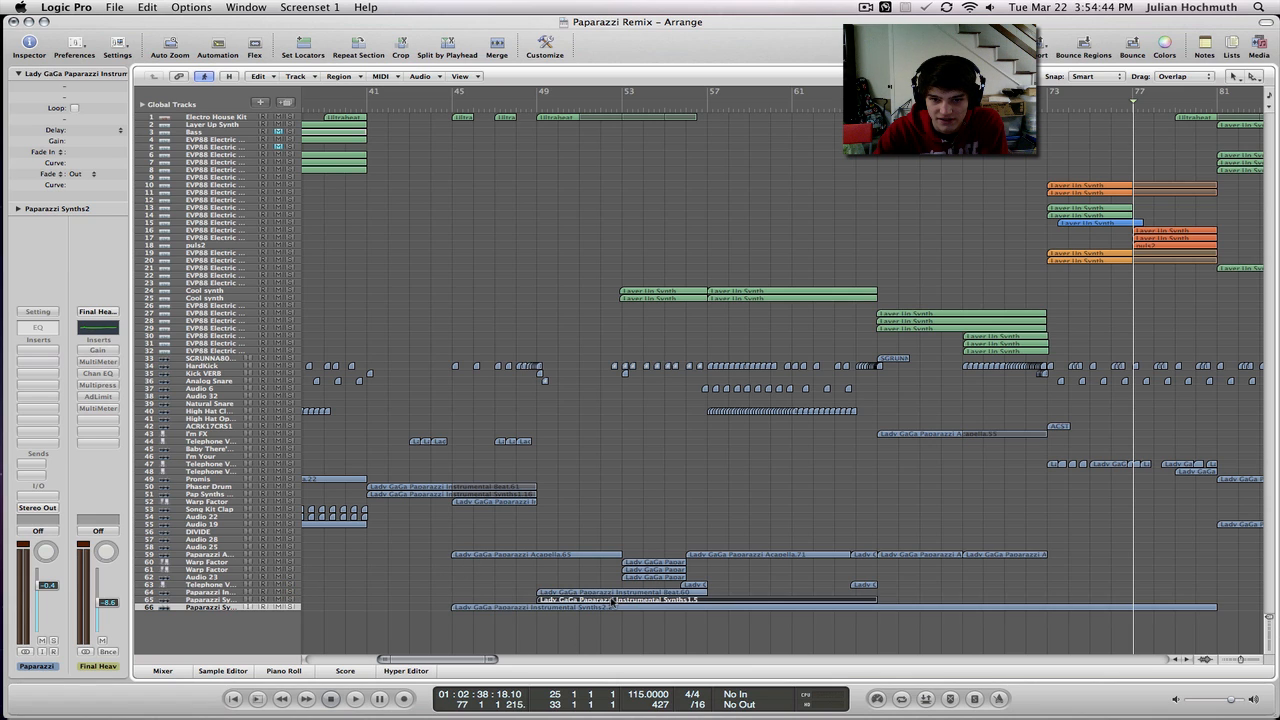
left_click(505, 554)
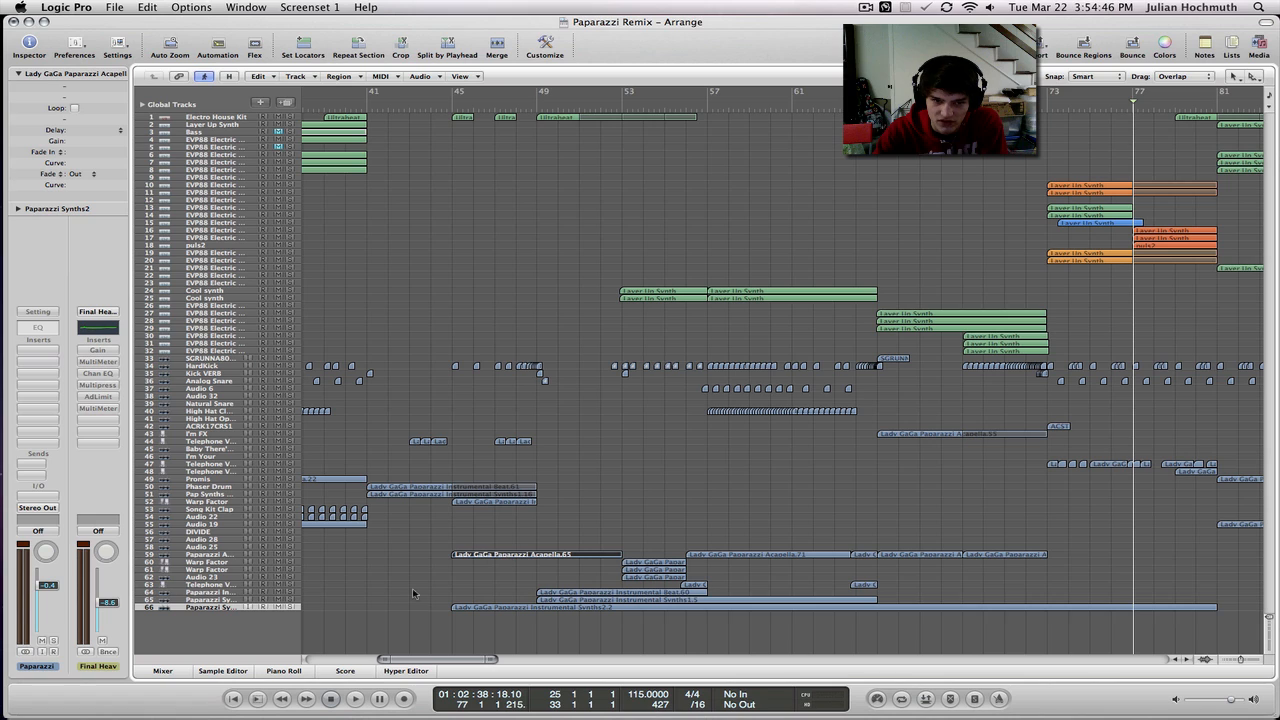
Solo the Paparazzi Synths tracks 65 and 66 and listen to them from just before bar 49.
left_click(289, 607)
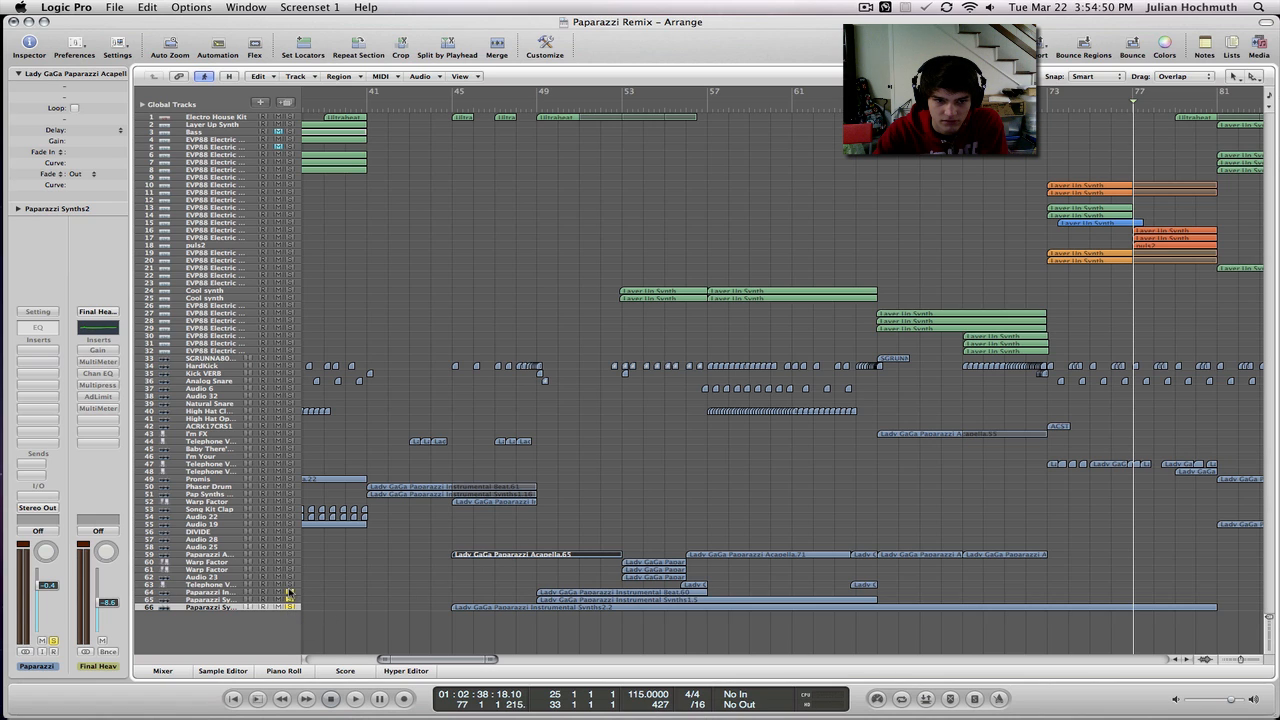
left_click(289, 599)
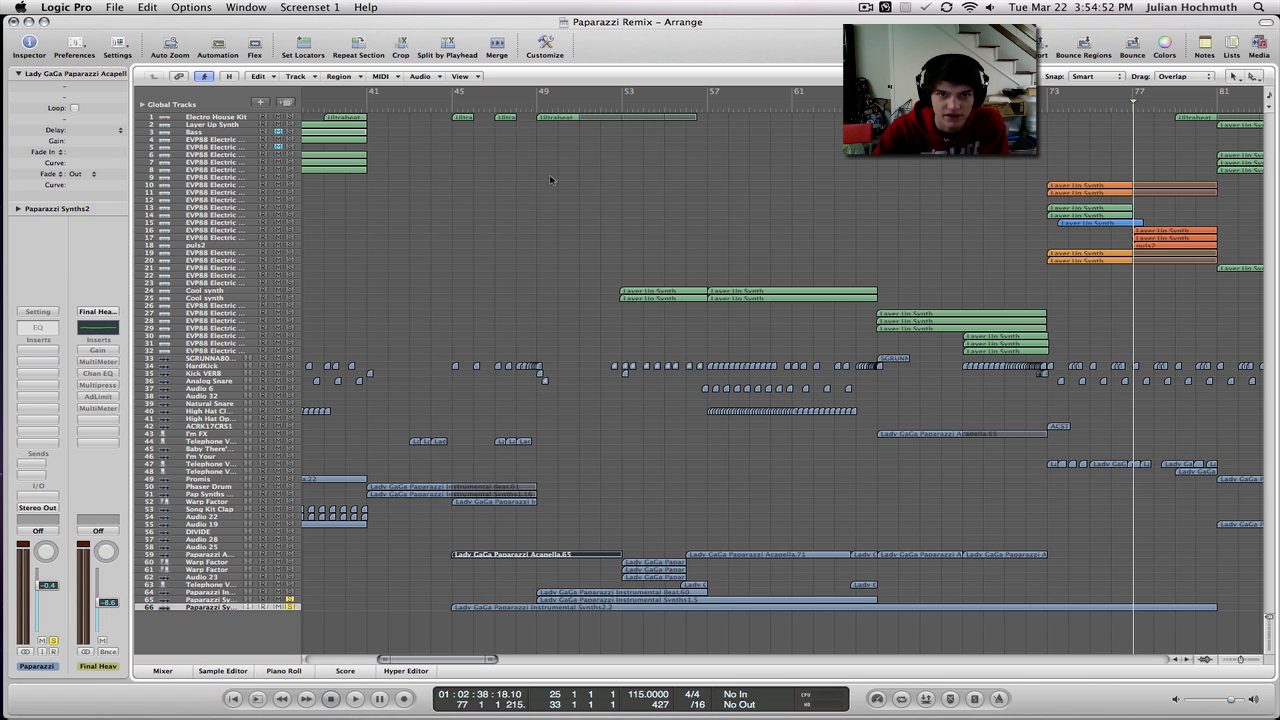
left_click(529, 100)
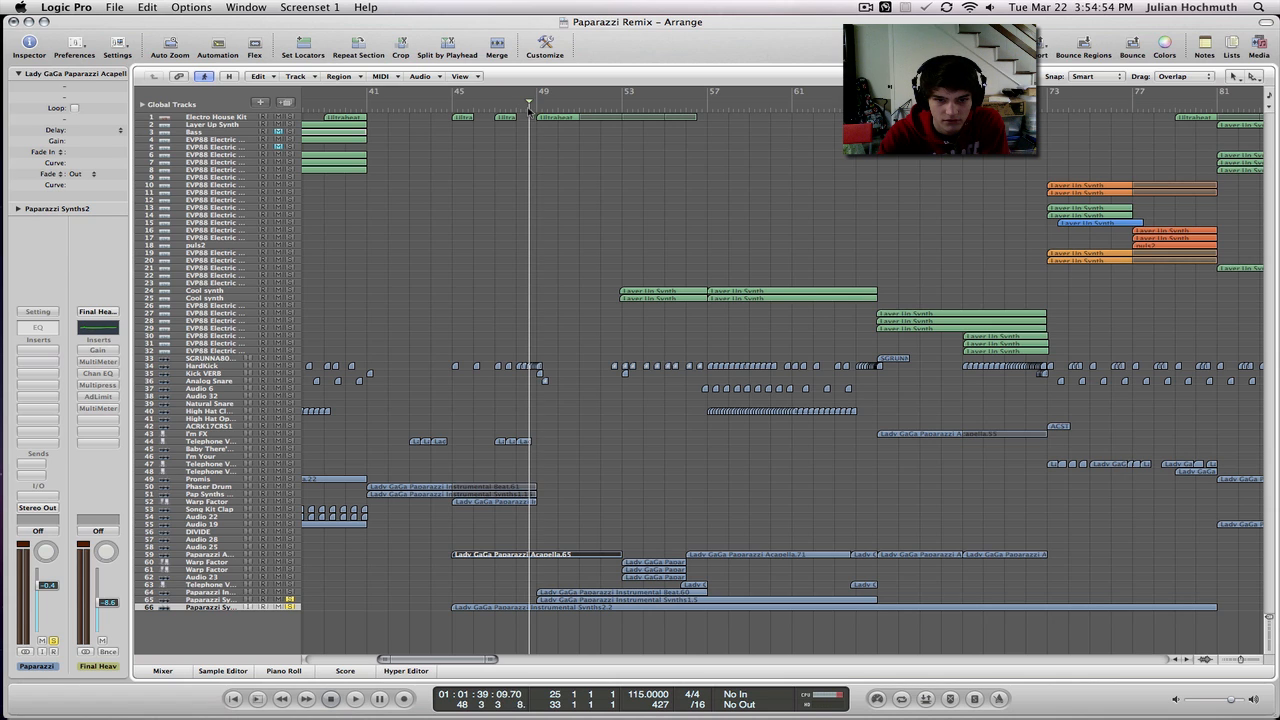
key("space")
mouse_move(10, 110)
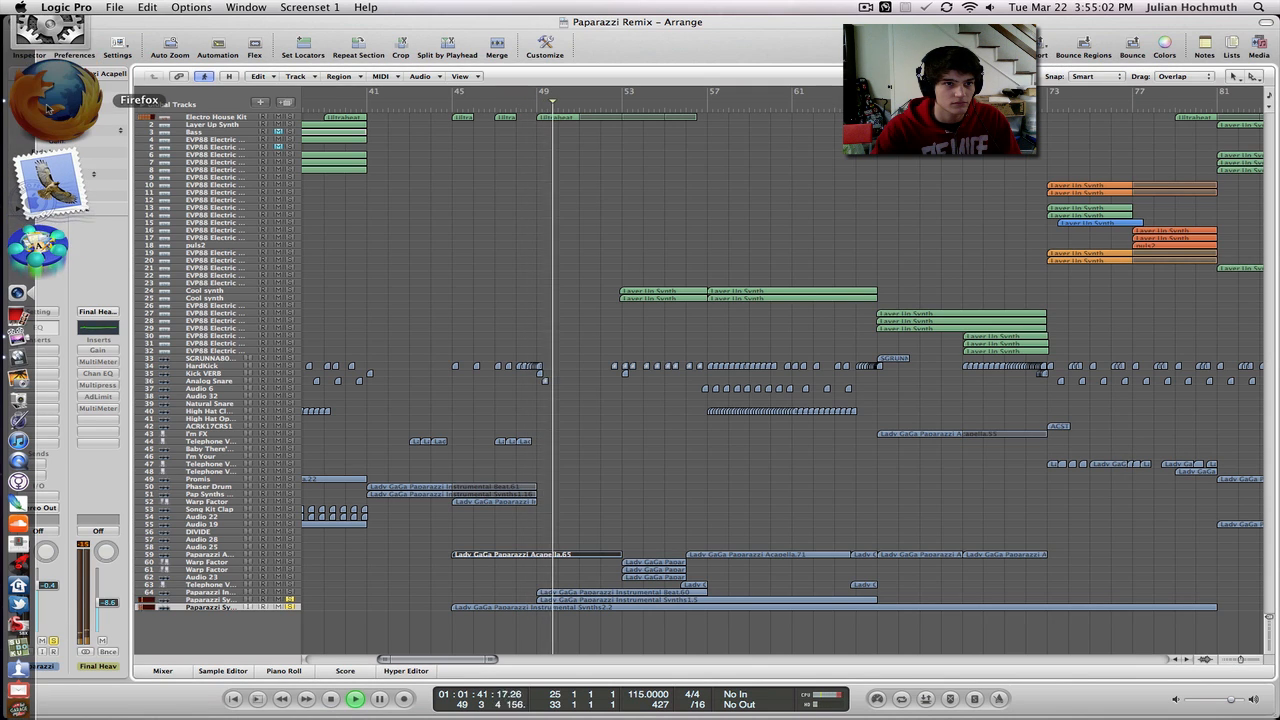
left_click(47, 108, "alt")
left_click(152, 87, "alt")
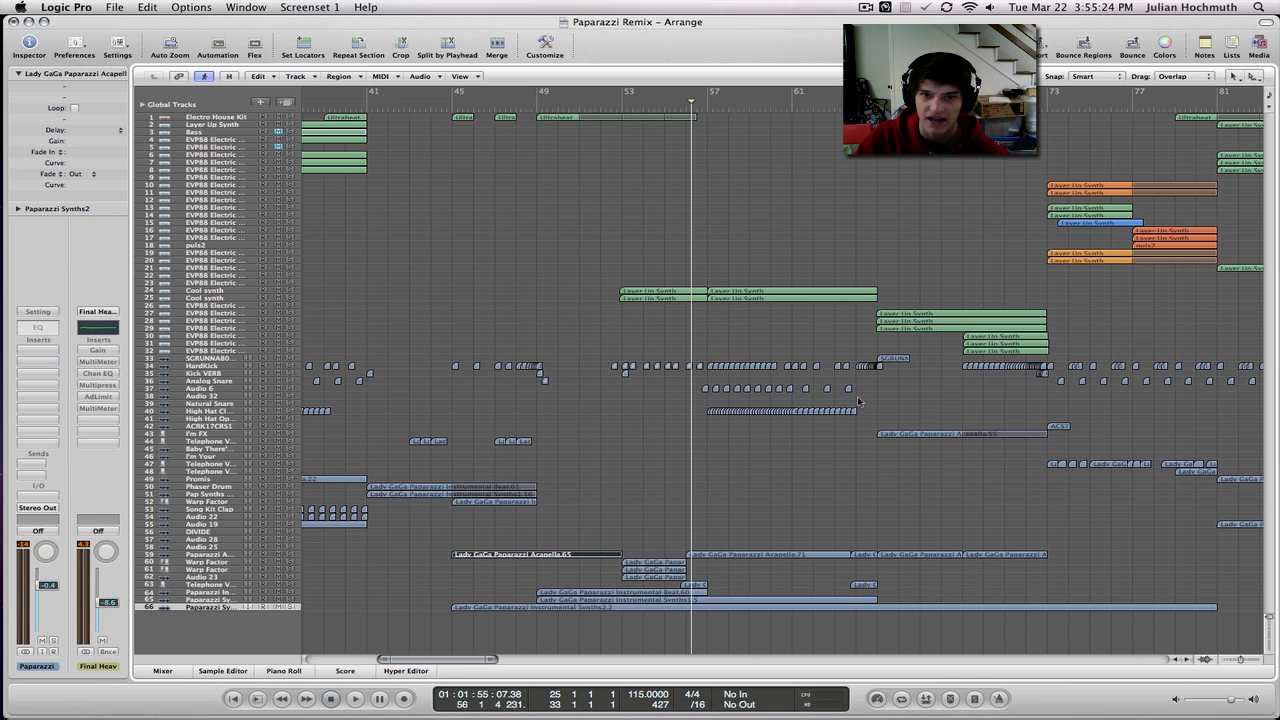
Examine the Cool synth regions from bar 53 together with the Paparazzi instrumental regions below them.
left_click_drag(746, 262, 674, 311)
left_click(636, 336)
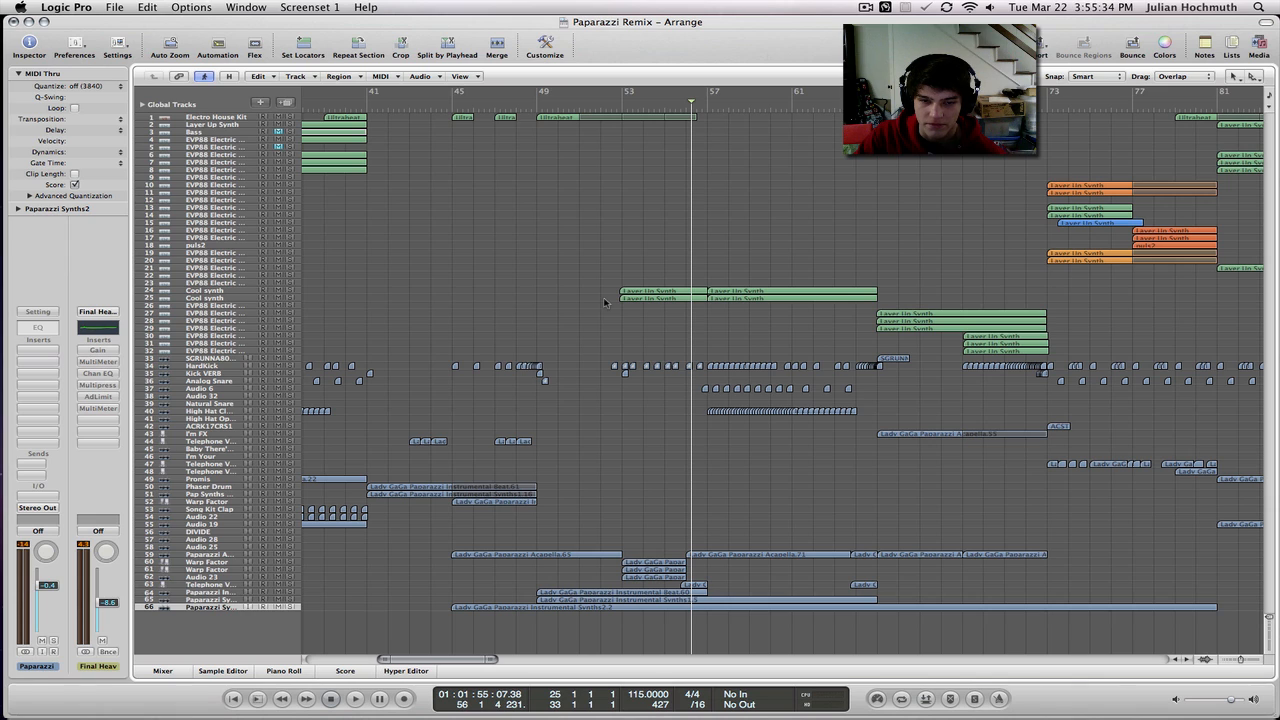
left_click_drag(566, 586, 586, 626)
left_click(586, 626)
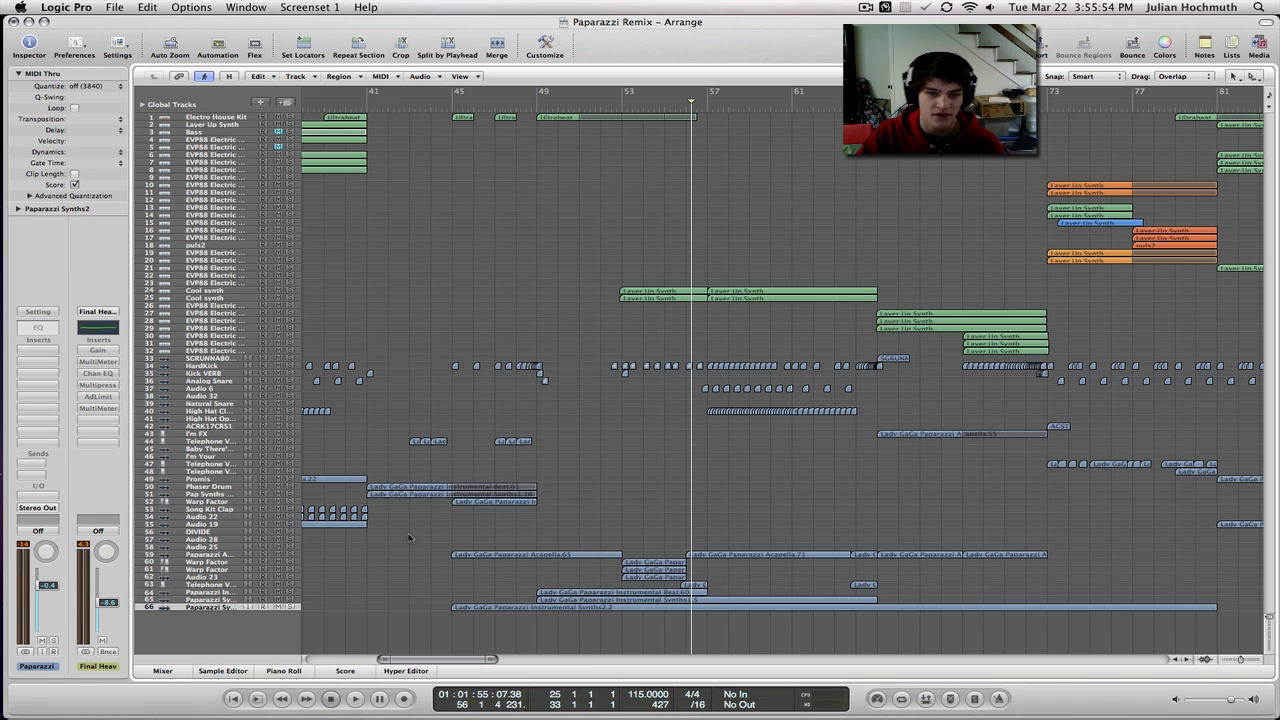
Highlight the acapella and instrumental regions on tracks 59 to 66 around bars 45 to 53, and clear the selection.
left_click_drag(408, 540, 433, 602)
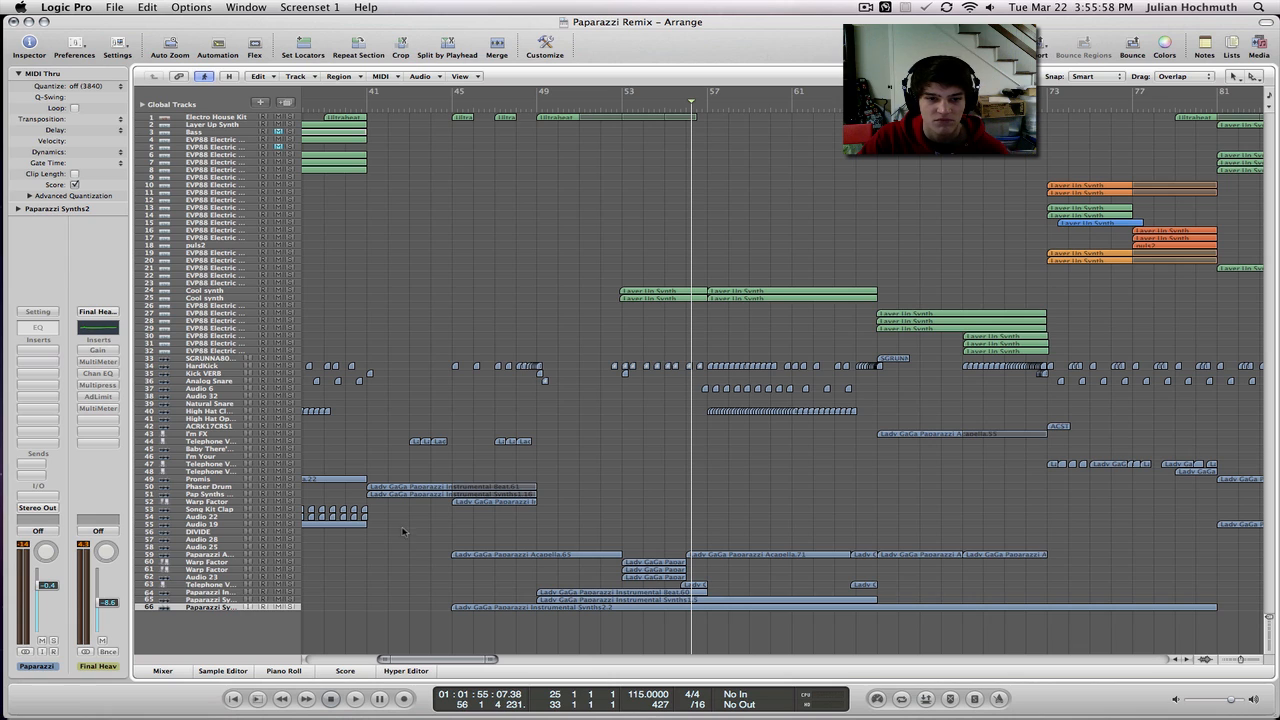
left_click_drag(401, 527, 540, 622)
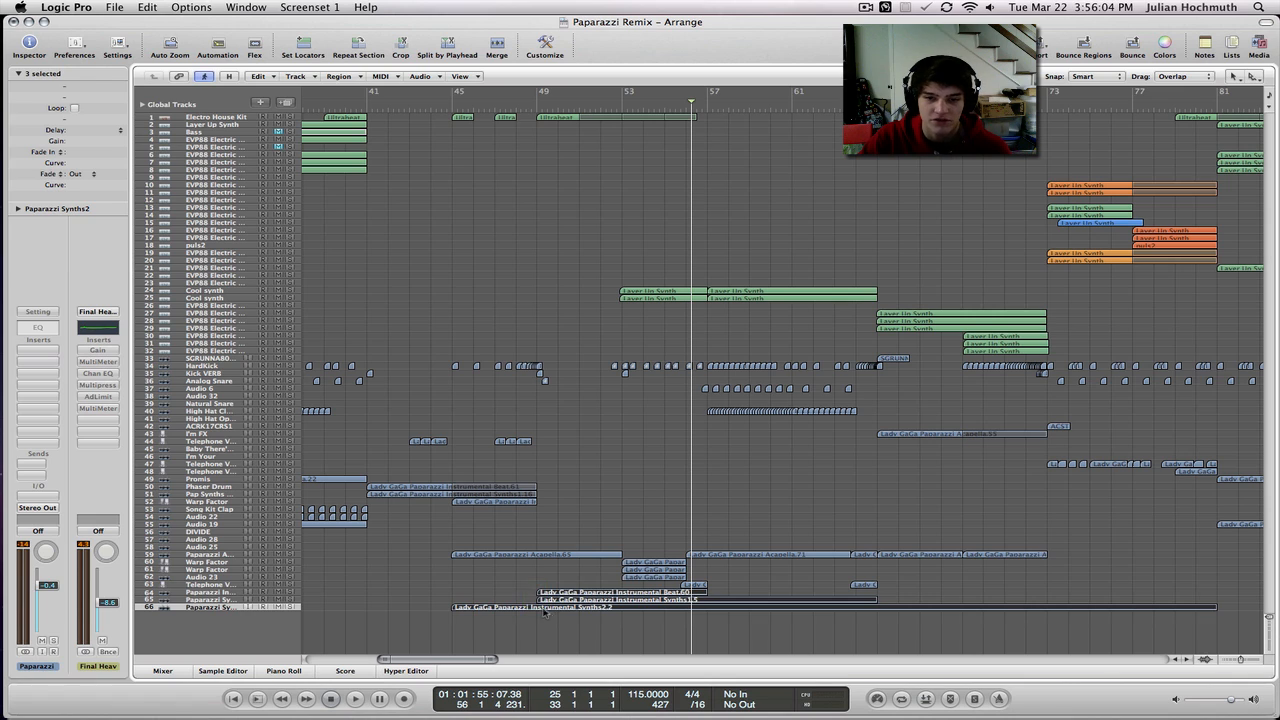
left_click(525, 586)
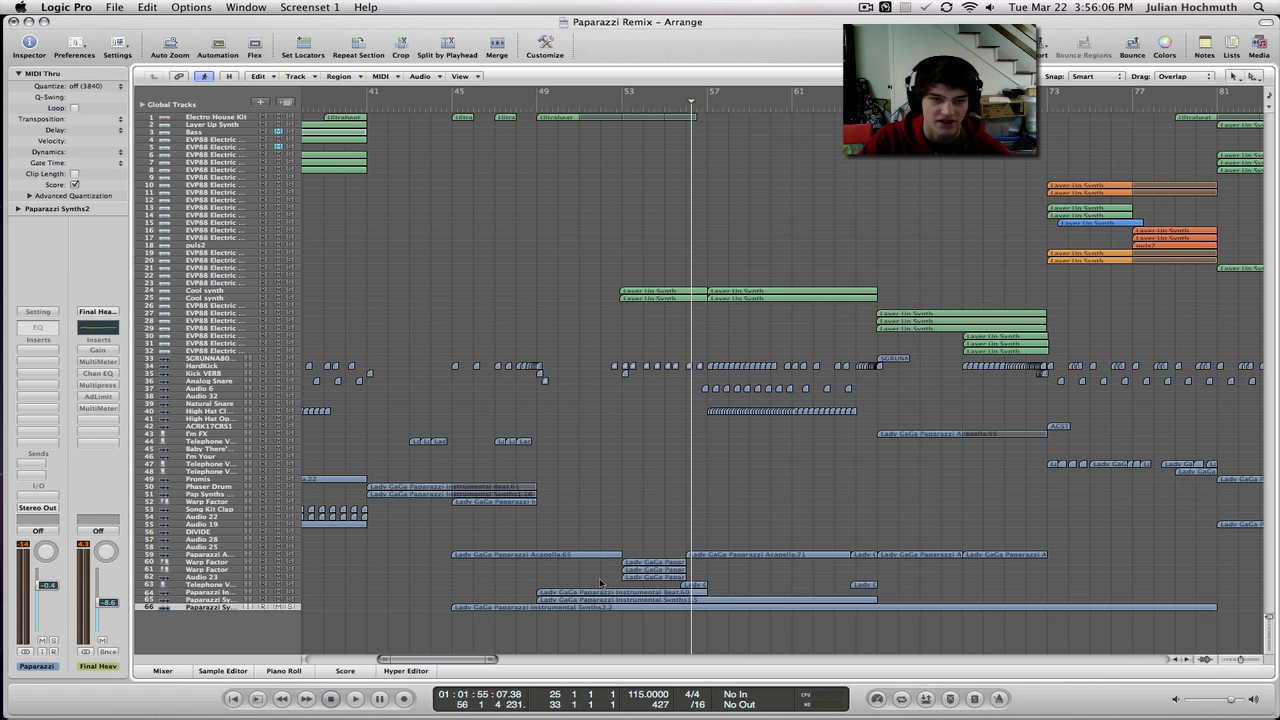
left_click_drag(645, 527, 594, 586)
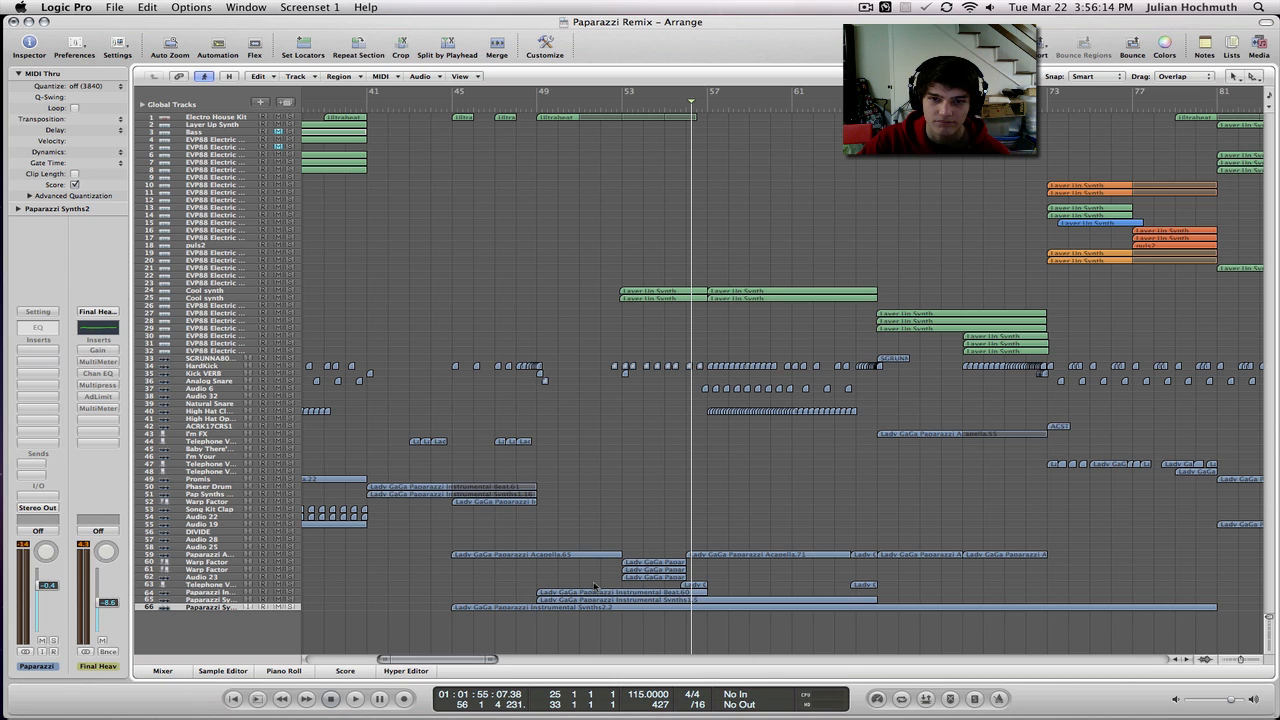
scroll(629, 540, "left", 5)
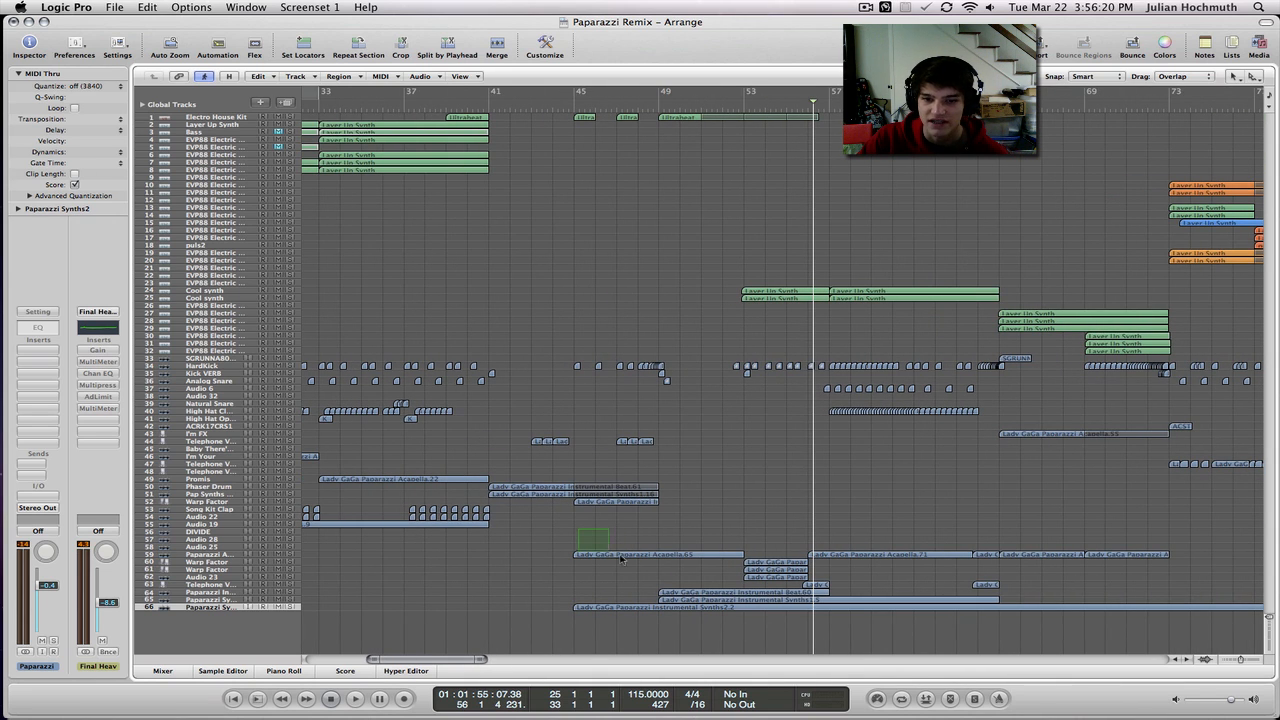
left_click_drag(578, 529, 750, 625)
left_click(855, 505)
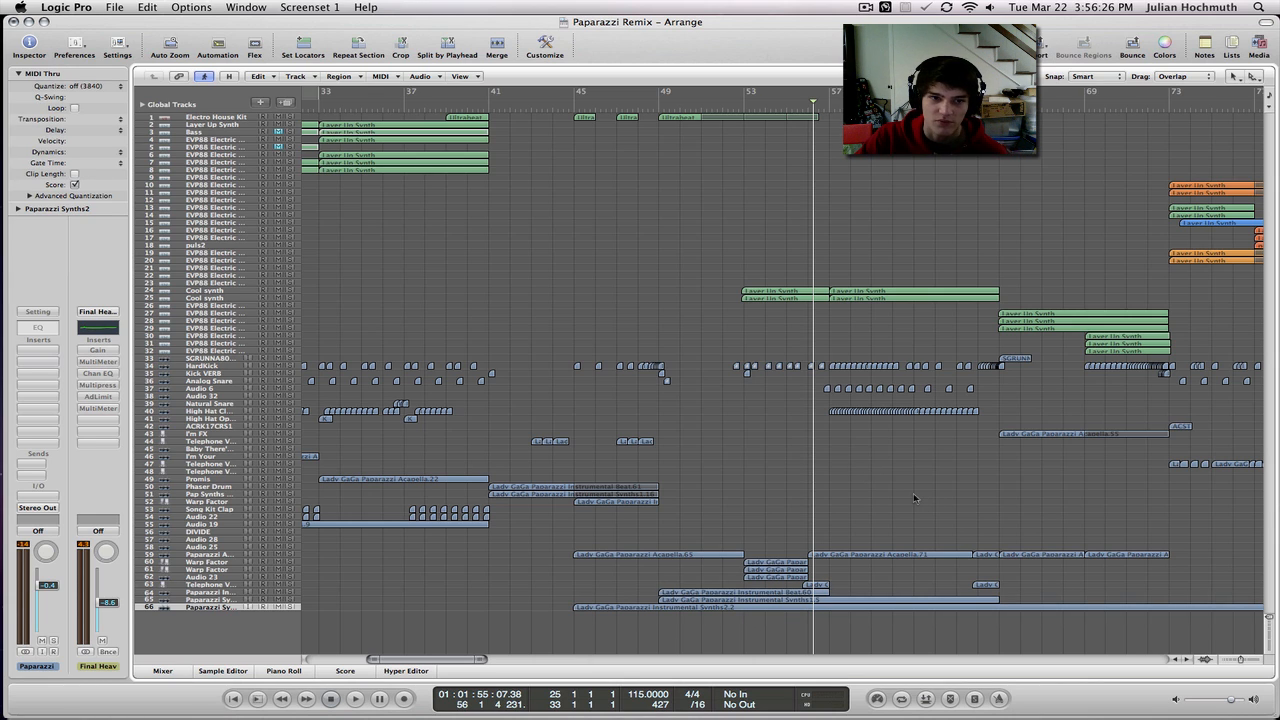
Go back to the section starting at bar 25 and examine its vocal and high hat regions.
scroll(885, 487, "left", 10)
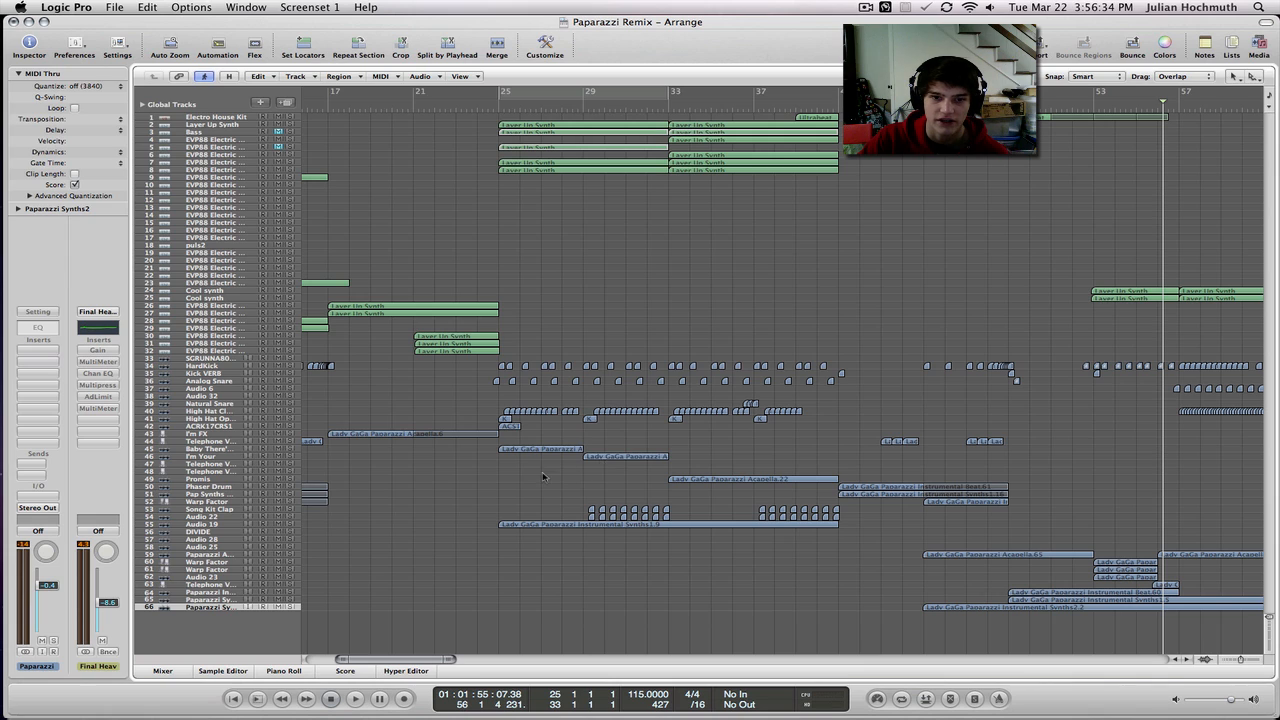
left_click_drag(542, 473, 642, 433)
left_click(638, 435)
left_click_drag(571, 477, 602, 436)
left_click(598, 436)
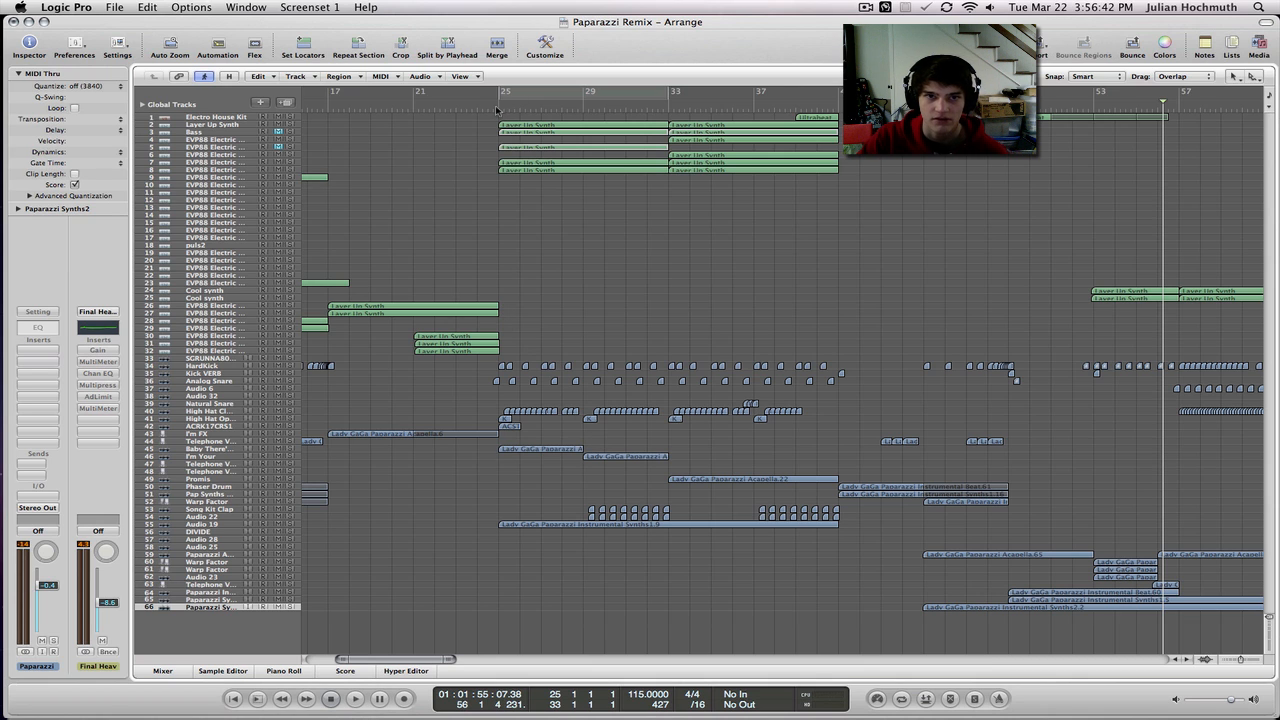
Open the Layer Up Synth region at bar 25 of track 2 in the Piano Roll and examine its note pattern.
left_click(525, 127)
double_click(525, 127)
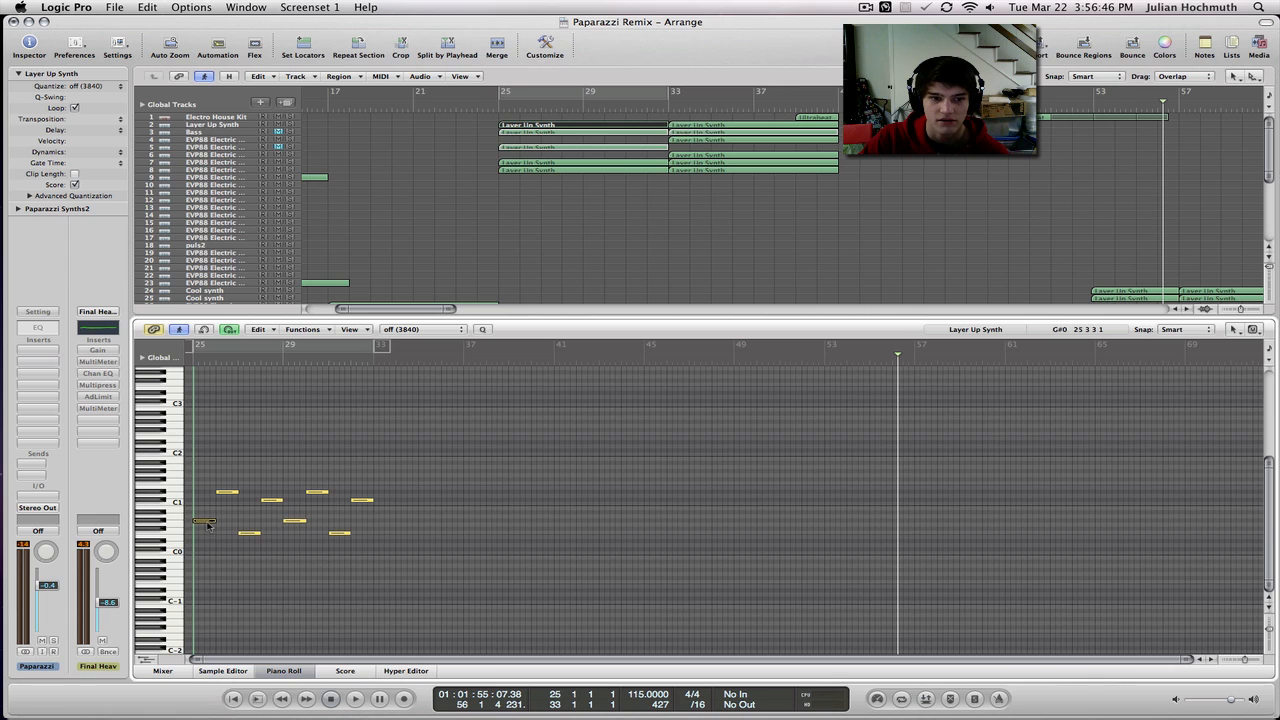
left_click_drag(224, 557, 271, 547)
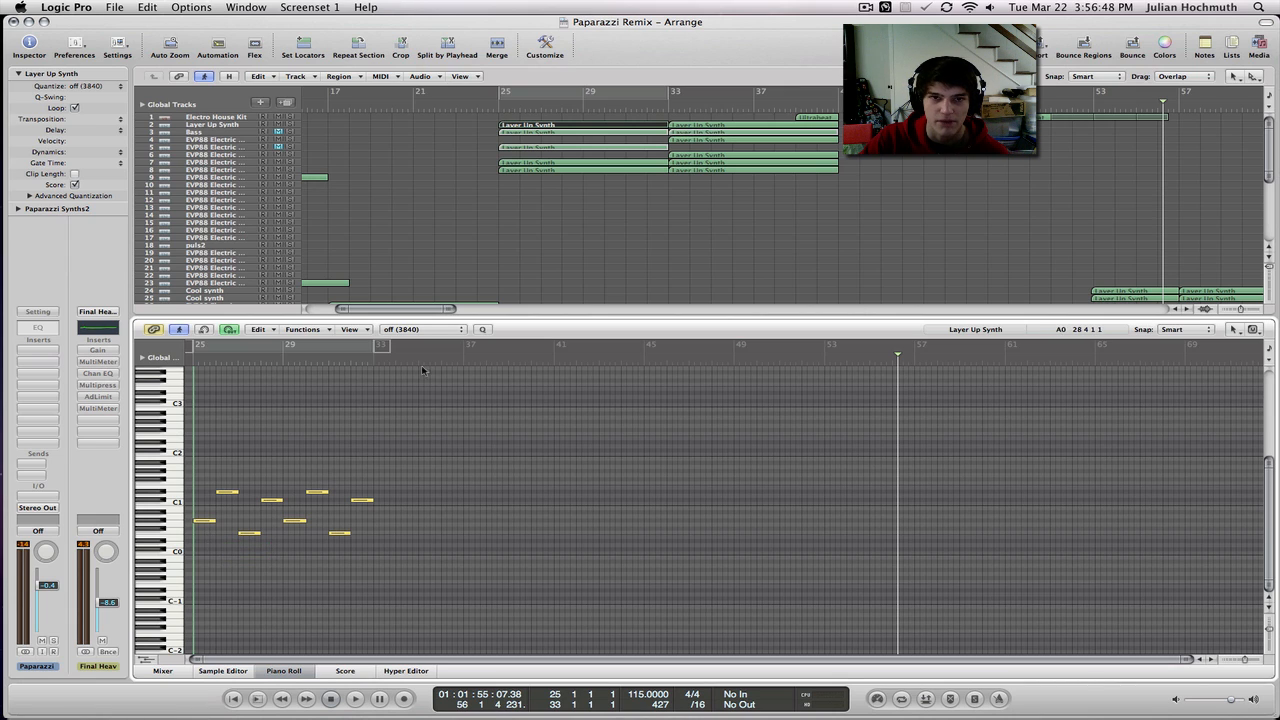
left_click(553, 258)
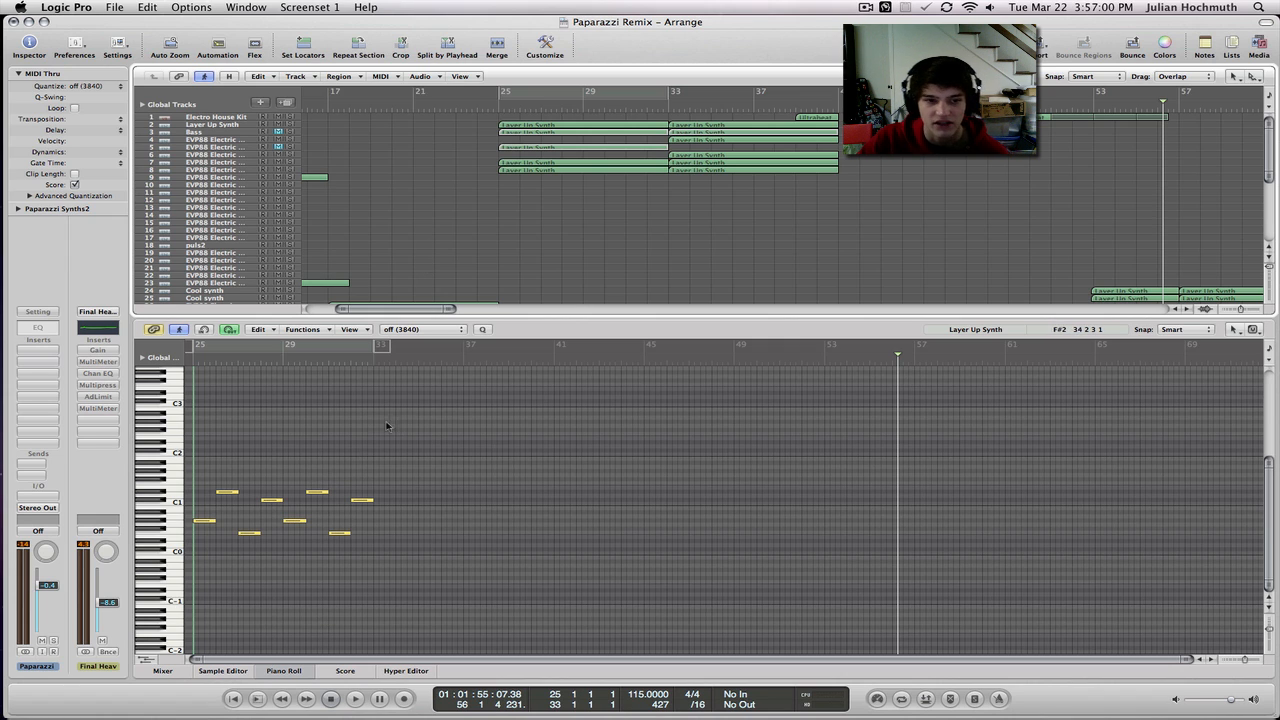
Play the arrangement from just before bar 25 at a raised volume, closing the Piano Roll along the way, and stop around bar 34.
left_click(493, 106)
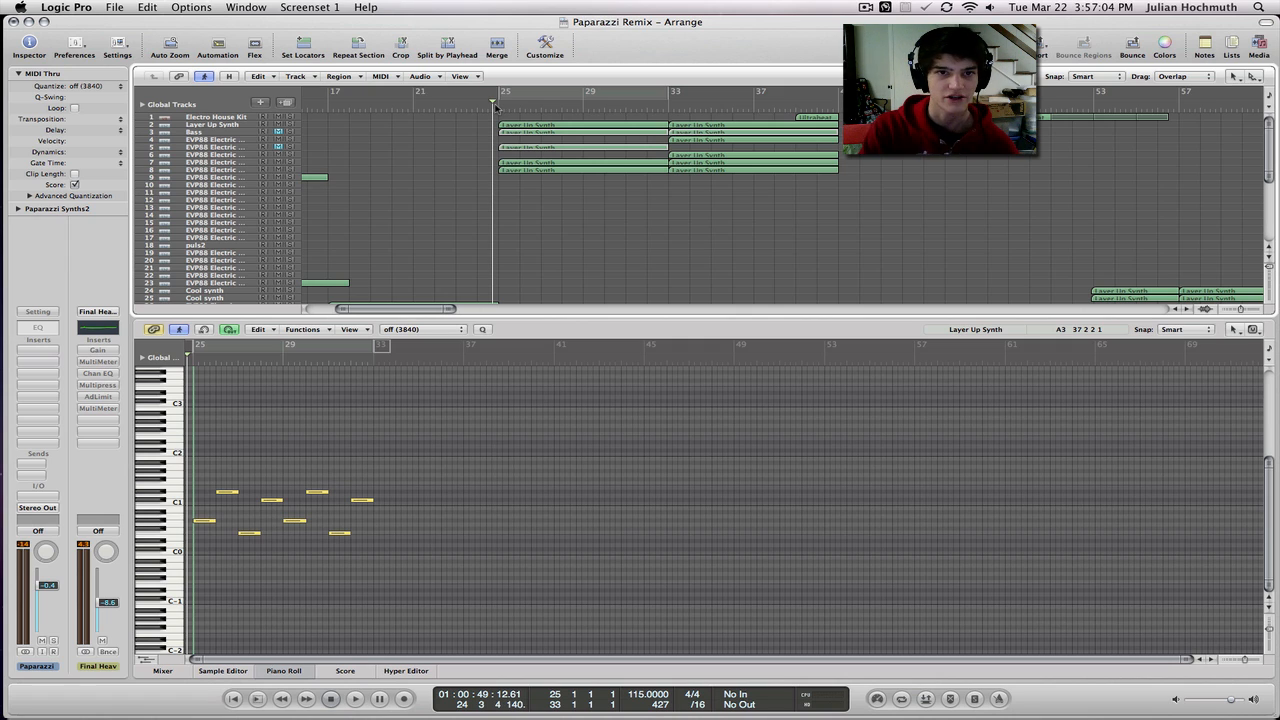
key("space")
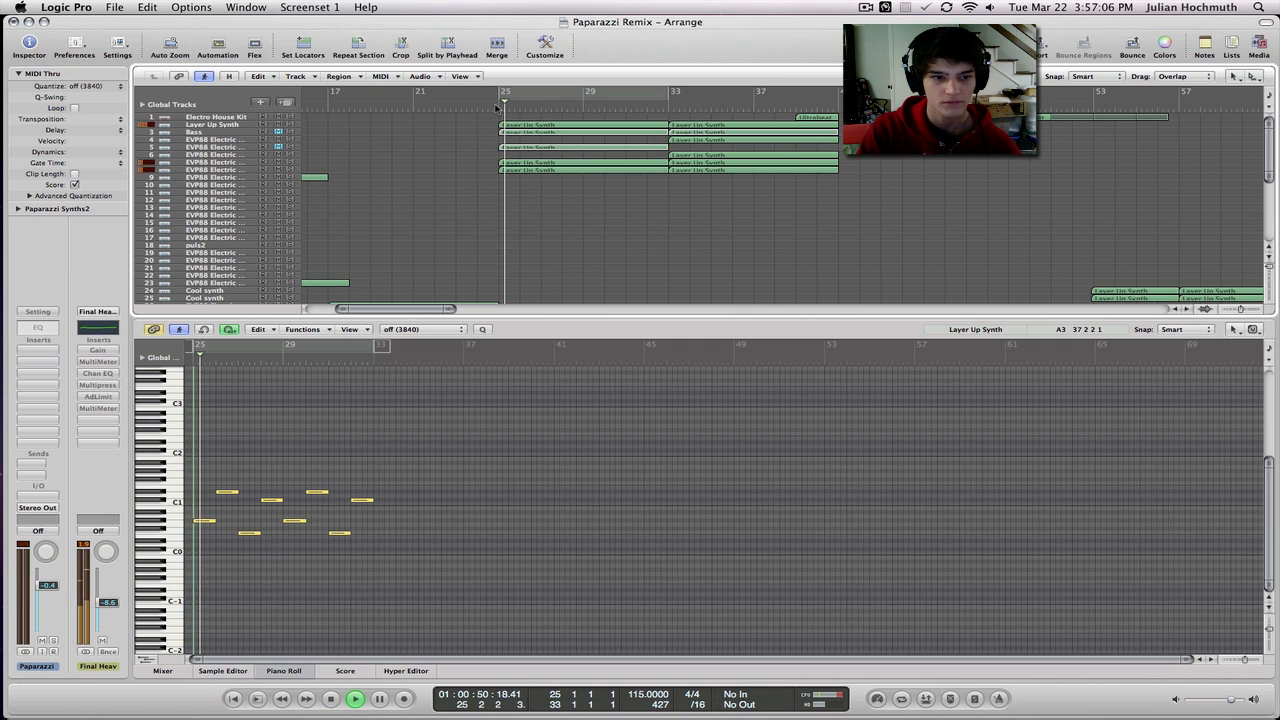
key("XF86AudioRaiseVolume")
key("XF86AudioRaiseVolume")
key("XF86AudioRaiseVolume")
key("XF86AudioRaiseVolume")
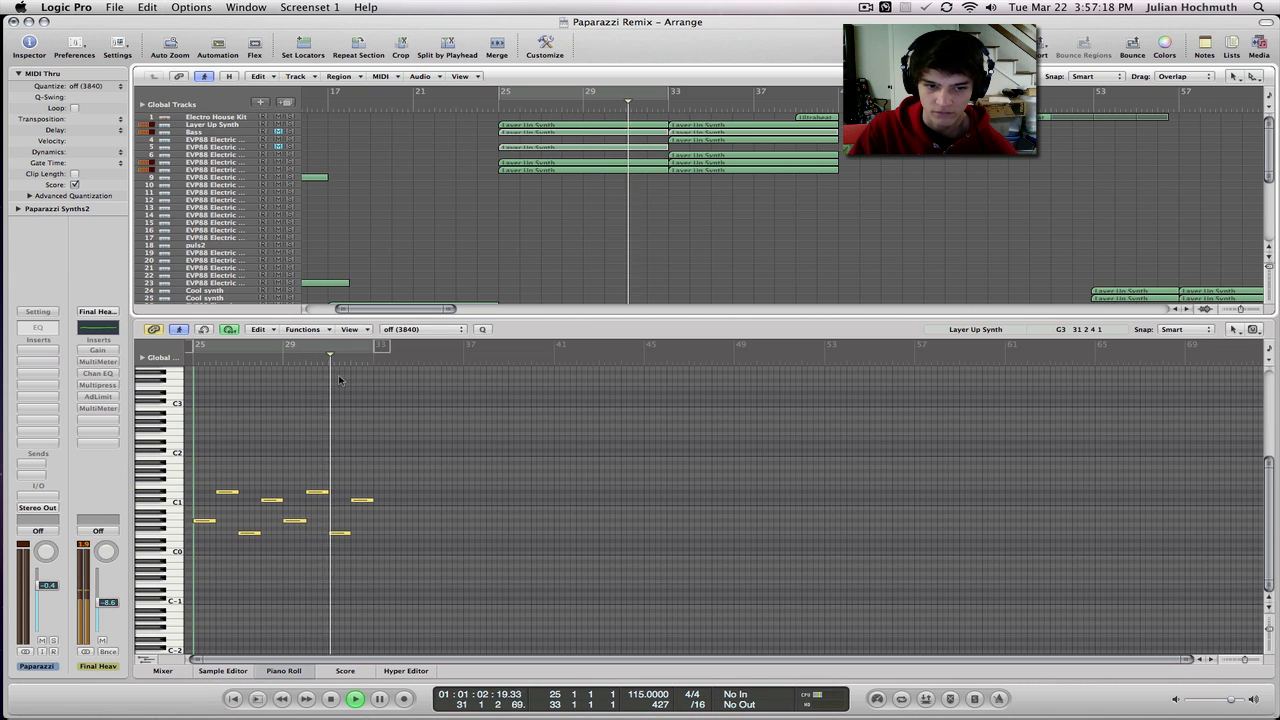
left_click(284, 671)
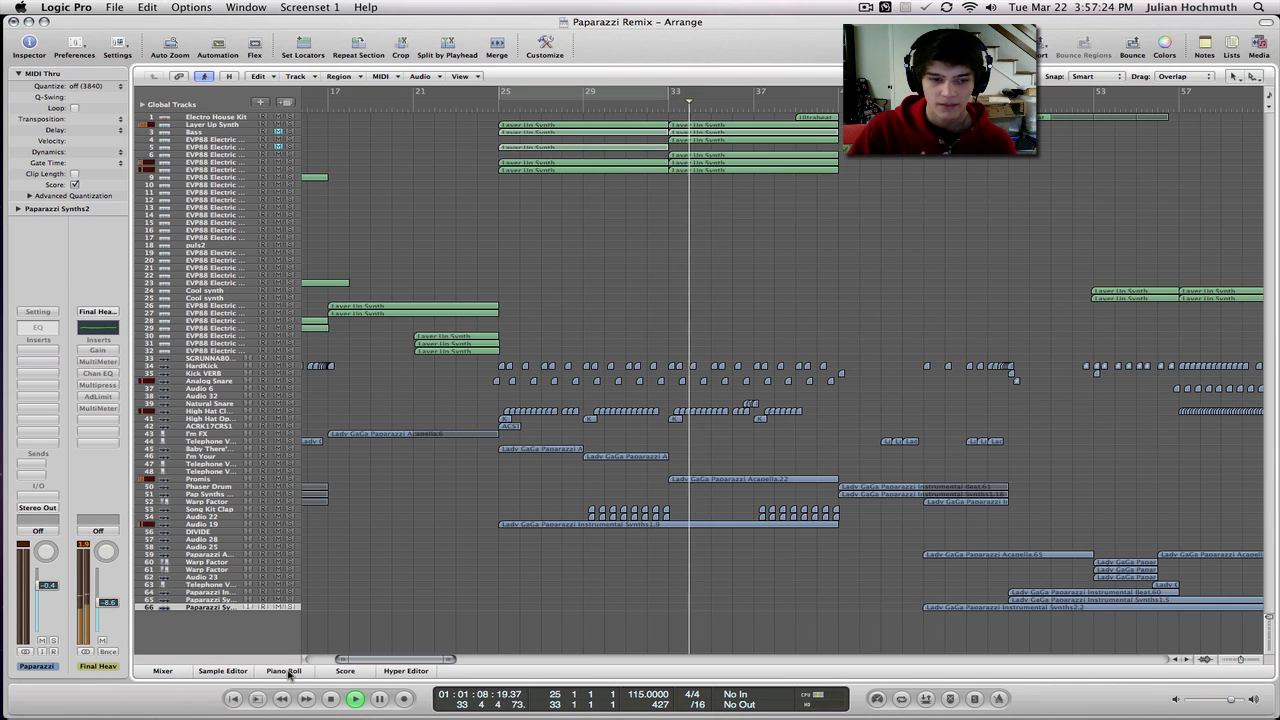
key("space")
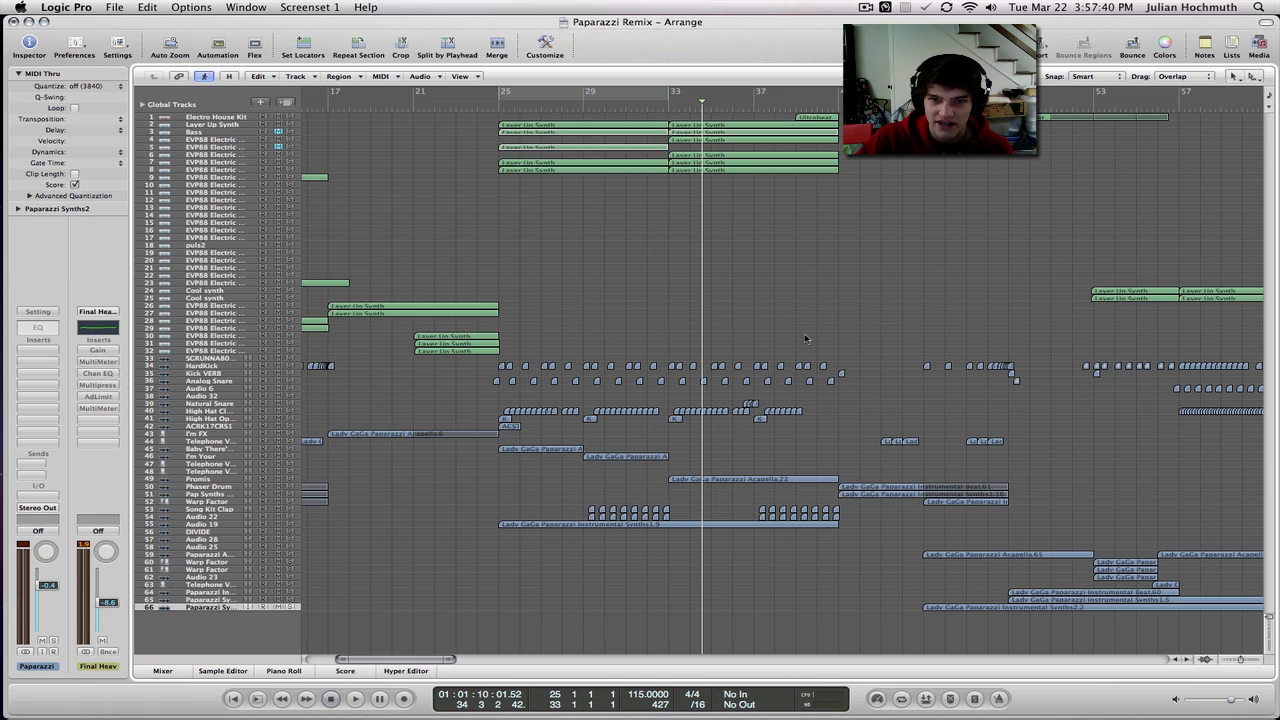
Examine the stacked Layer Up Synth regions on tracks 2 to 8 between bars 25 and 41.
left_click_drag(560, 213, 601, 144)
left_click(570, 222)
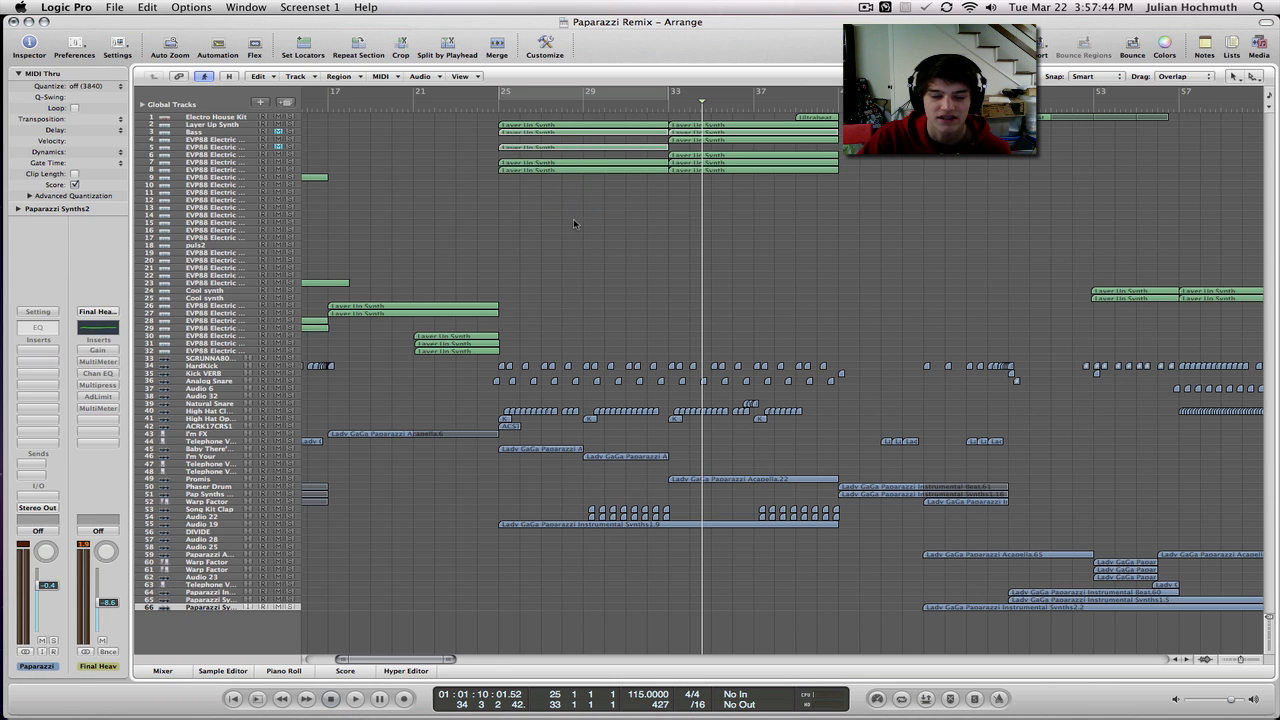
left_click_drag(578, 226, 748, 231)
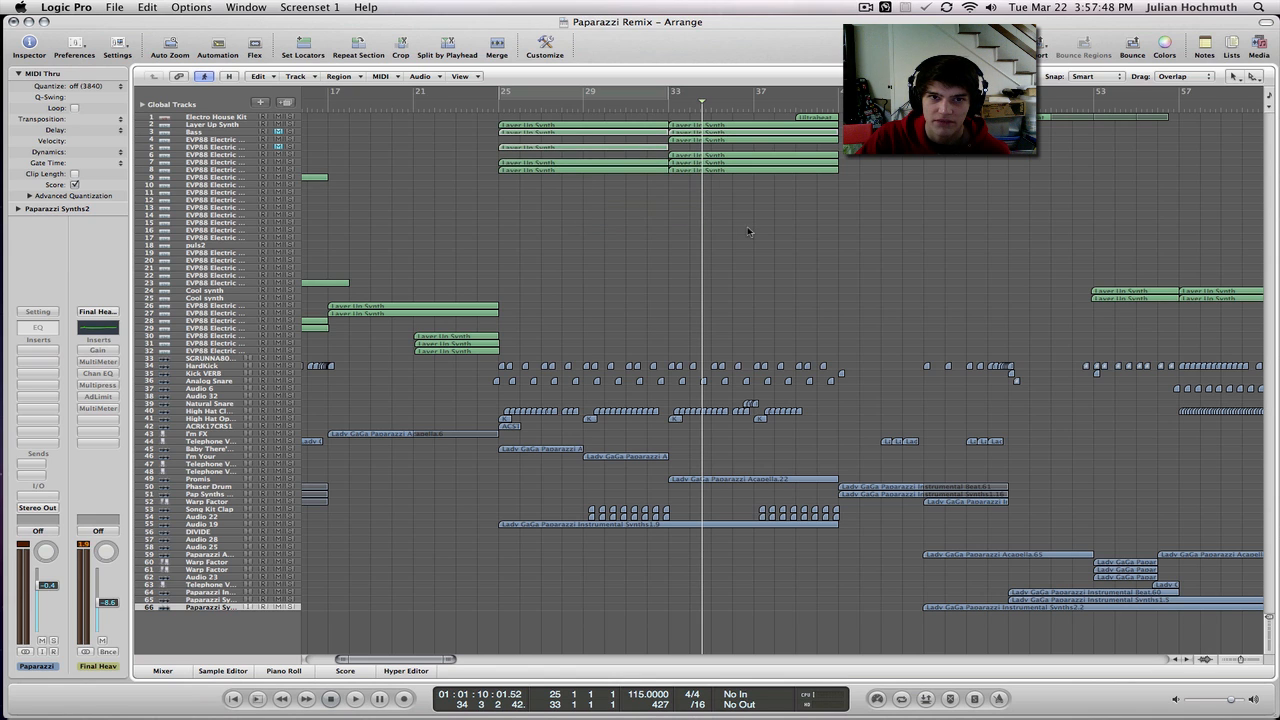
Reopen the Layer Up Synth region at bar 25 in the Piano Roll, audition its first three notes and close the editor.
double_click(566, 125)
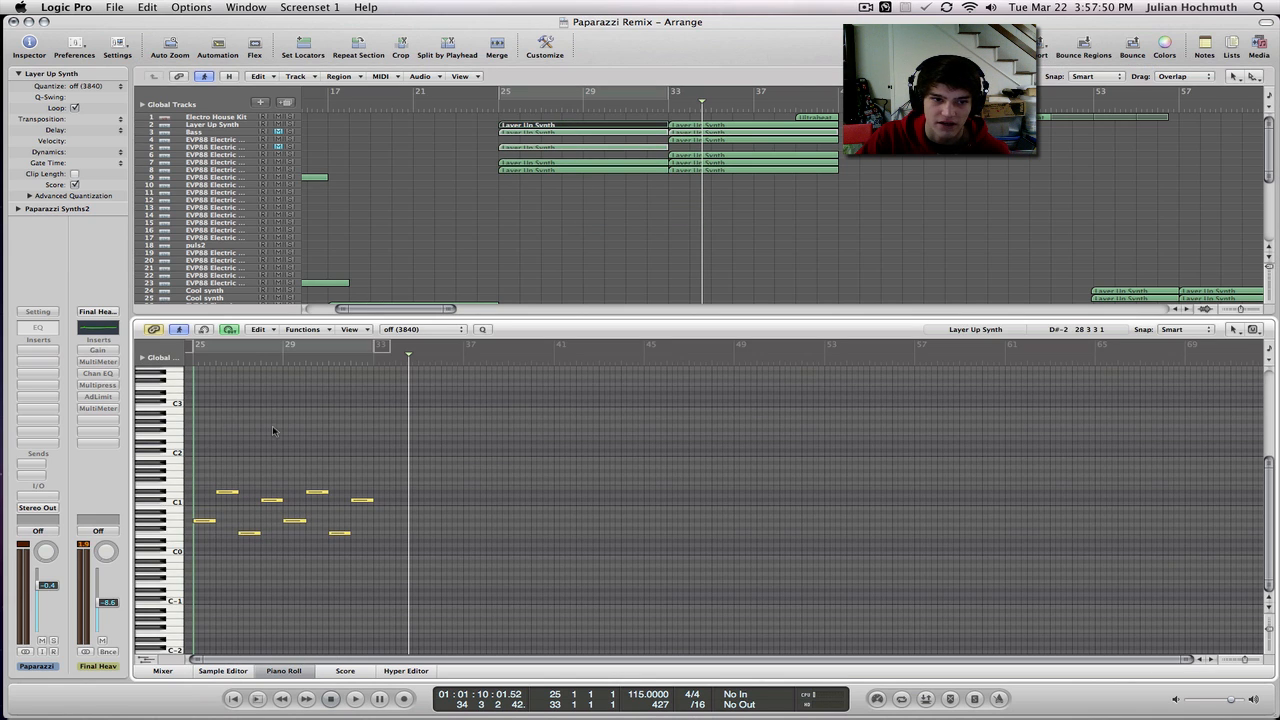
left_click_drag(204, 526, 204, 522)
left_click(227, 491)
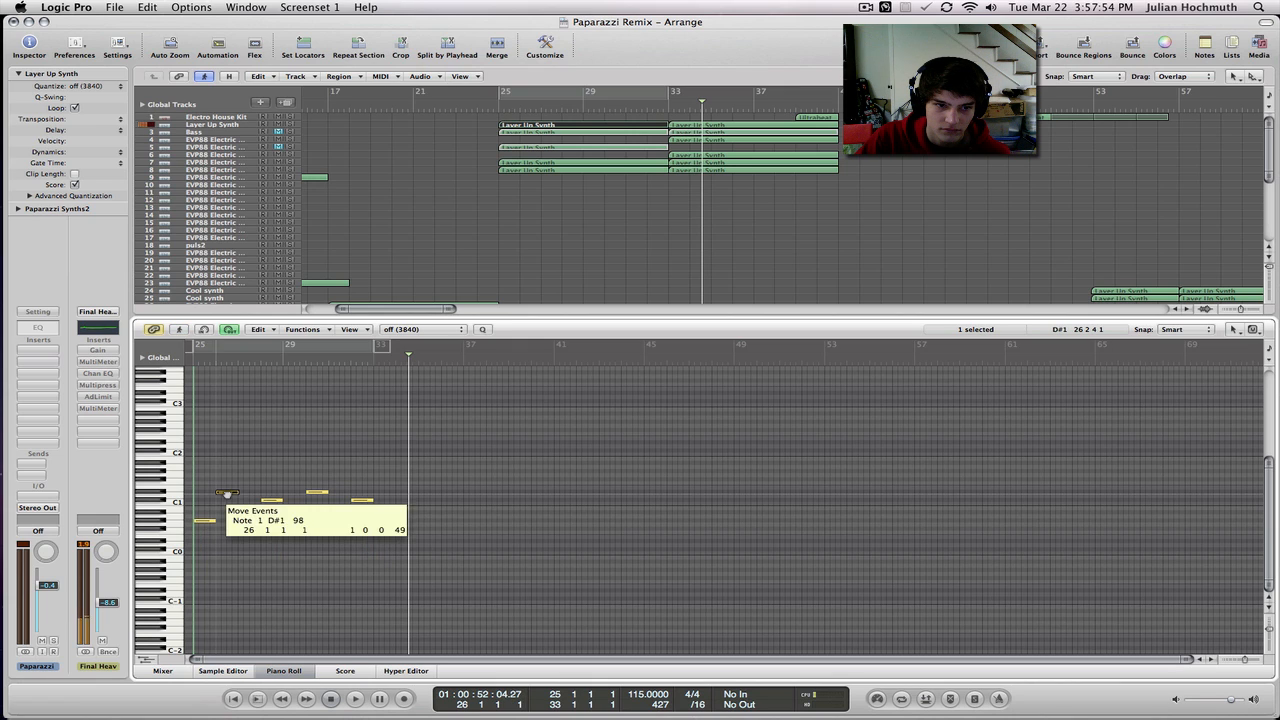
left_click(243, 532)
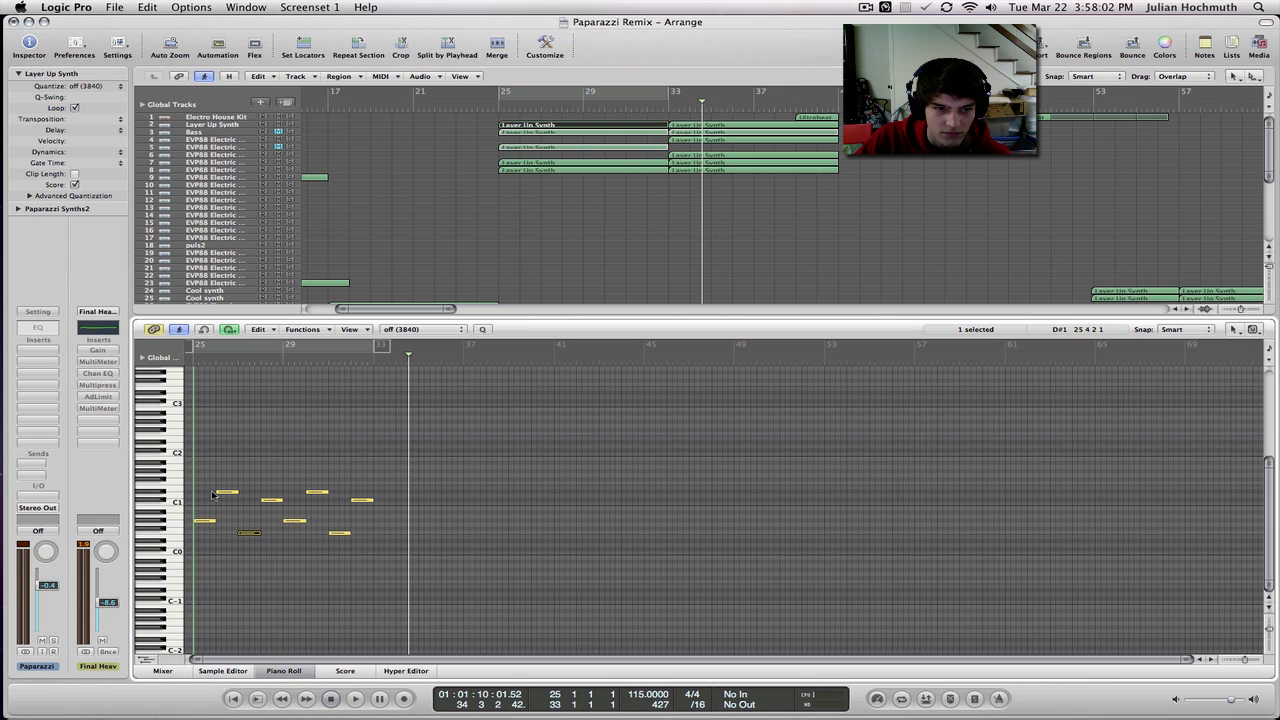
left_click(288, 671)
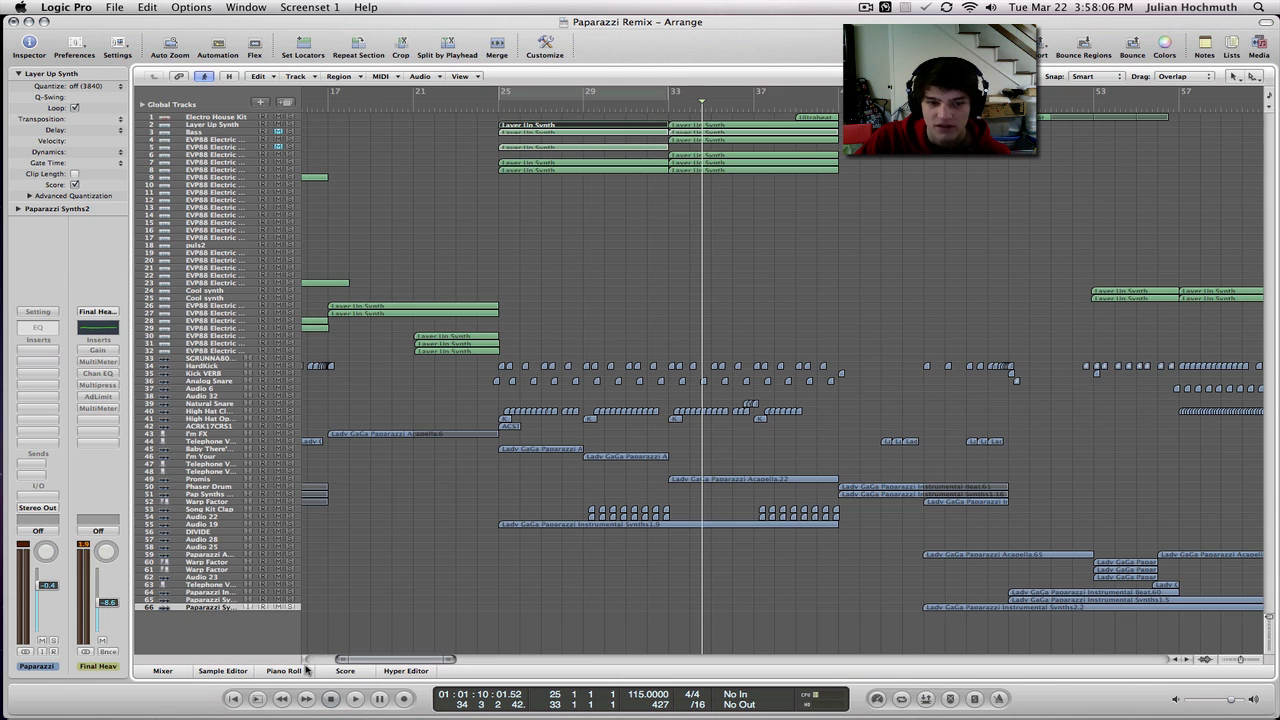
Deselect the Layer Up Synth region and examine how the arrangement's sections are laid out between about bars 5 and 89.
left_click(651, 287)
scroll(692, 239, "left", 5)
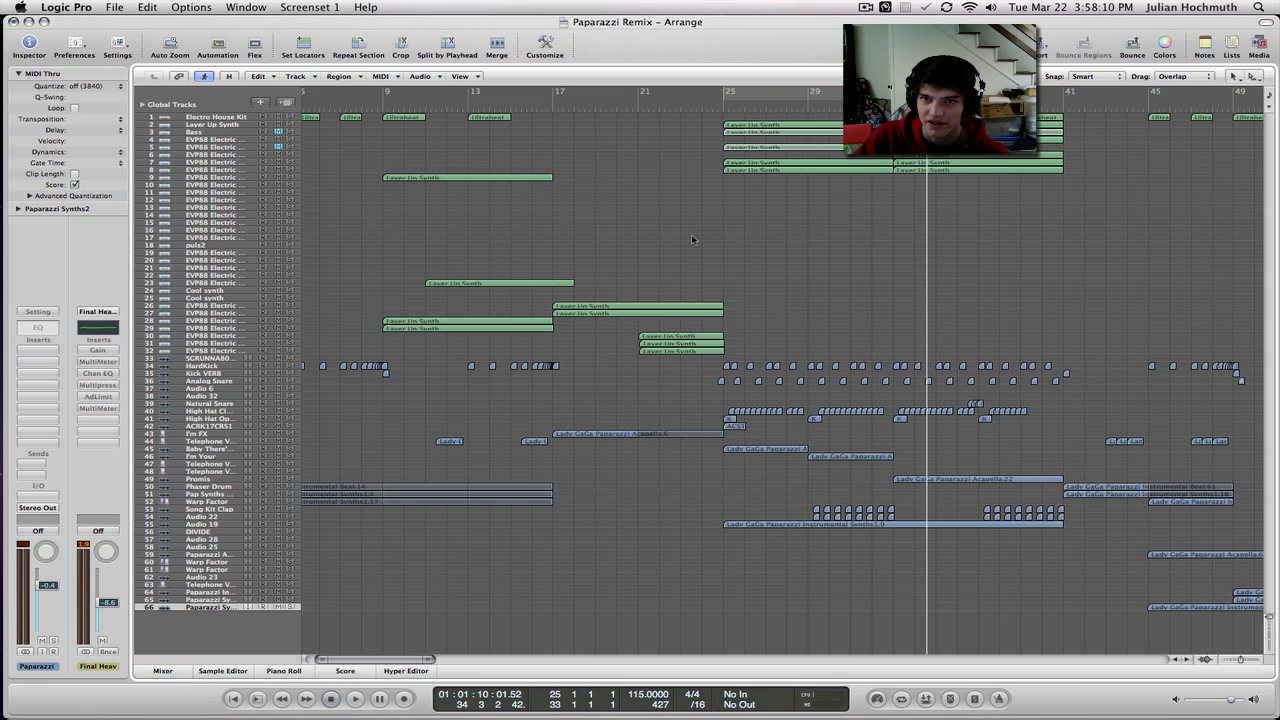
scroll(692, 239, "right", 10)
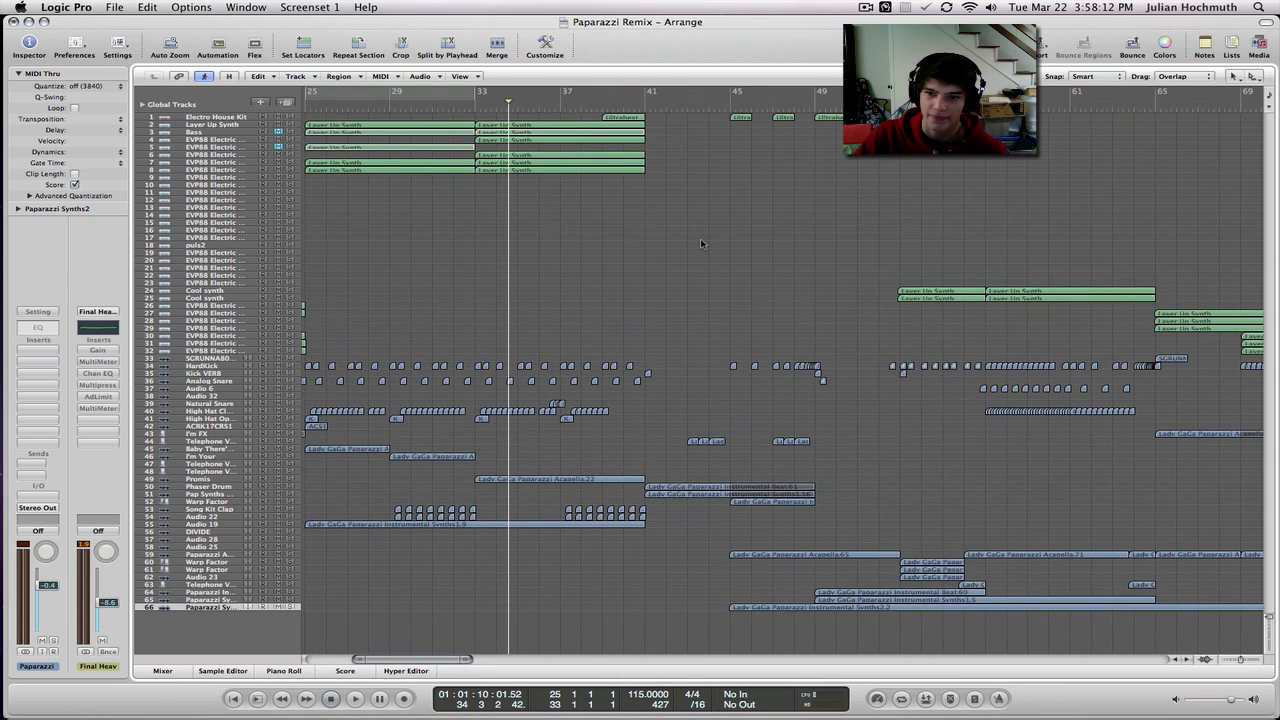
scroll(697, 243, "right", 2)
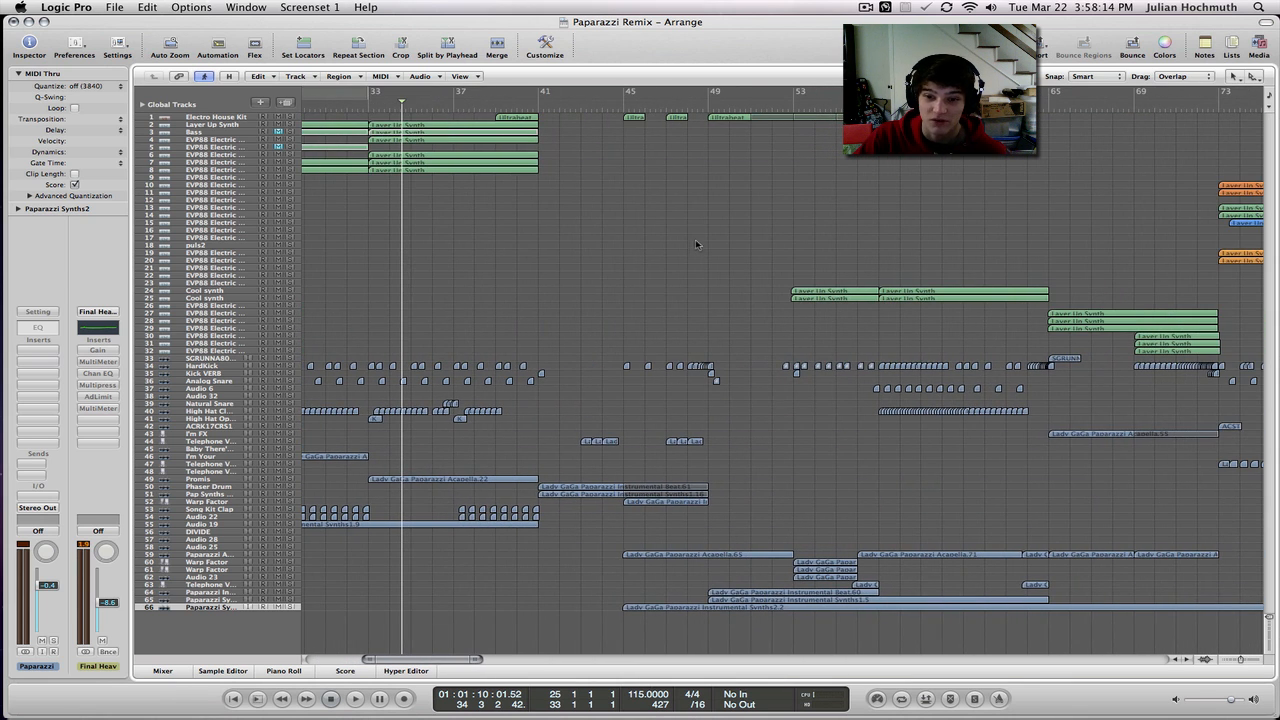
scroll(696, 240, "right", 8)
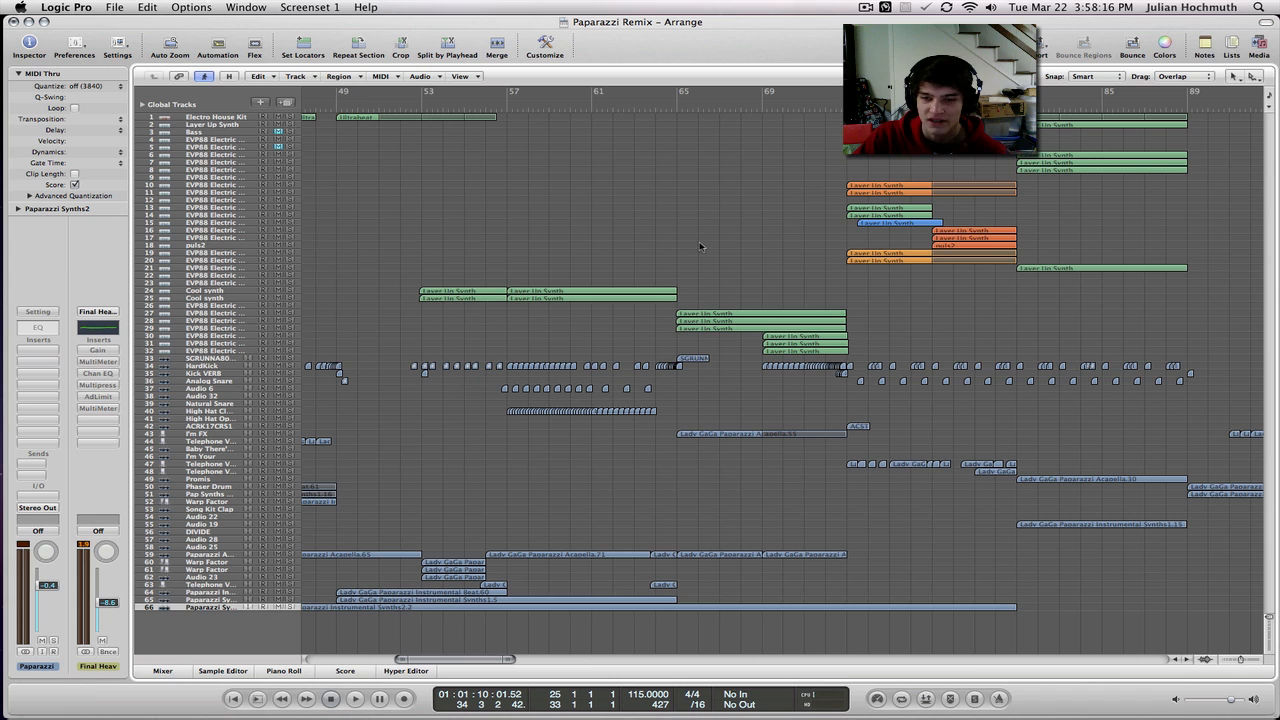
scroll(699, 245, "left", 6)
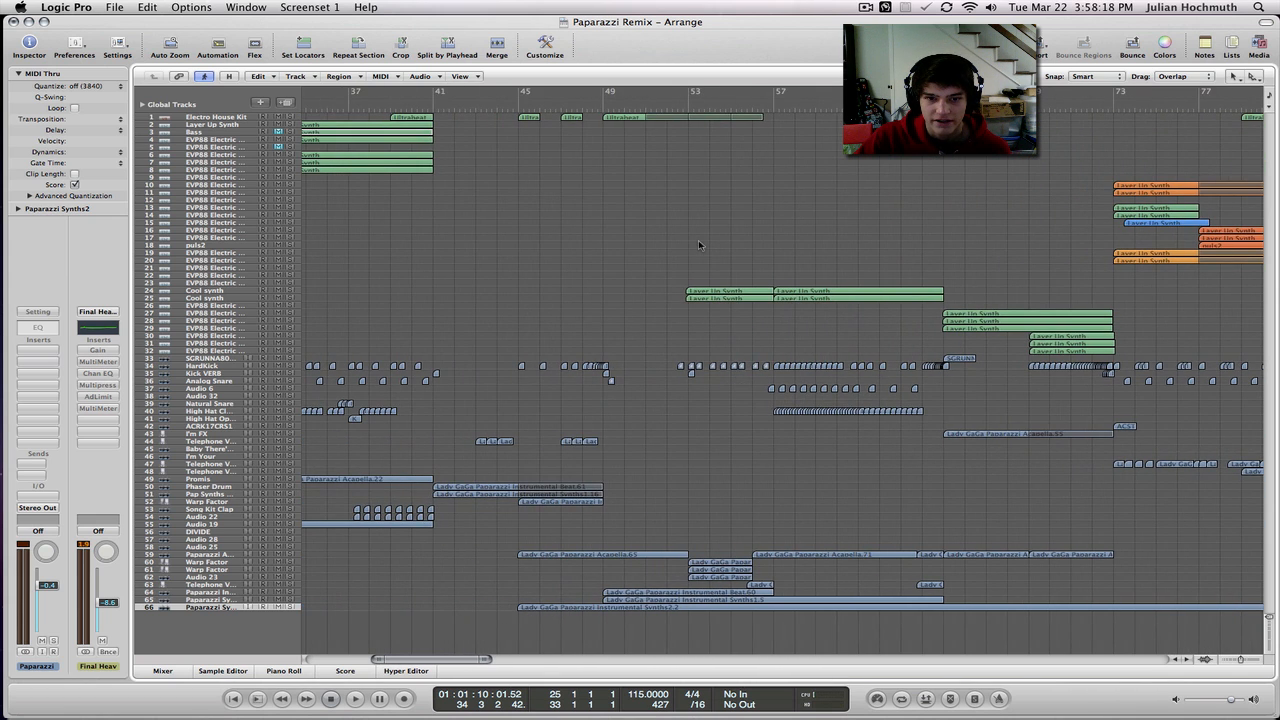
scroll(699, 245, "left", 4)
scroll(699, 245, "left", 4)
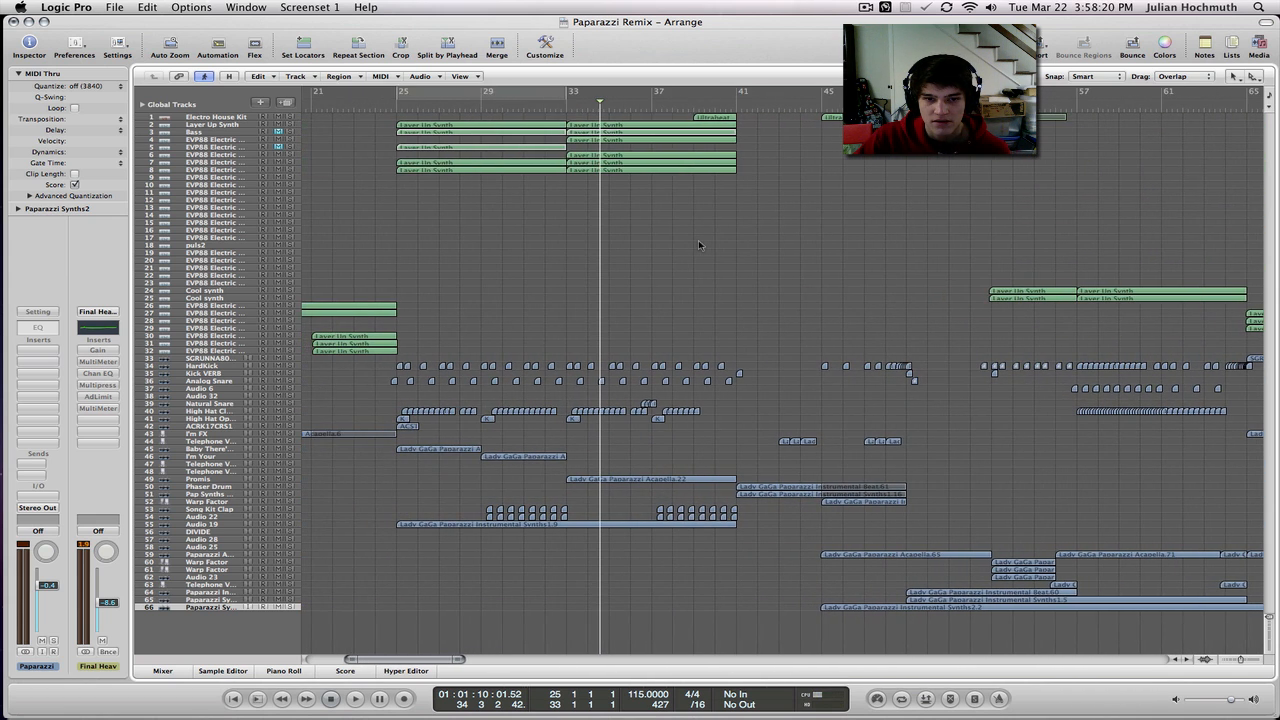
Play the arrangement from bar 17, dismissing the overload alert and restarting from bar 17, and stop around bar 29.
left_click(389, 101)
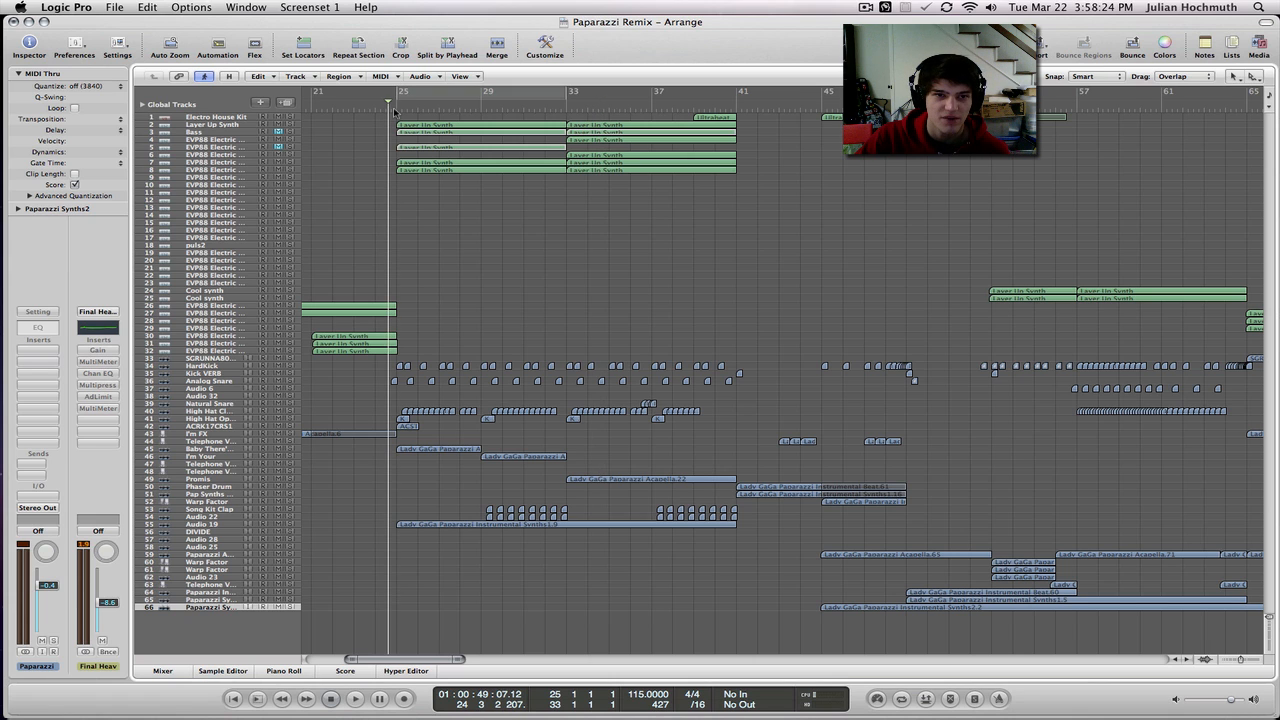
scroll(518, 187, "left", 10)
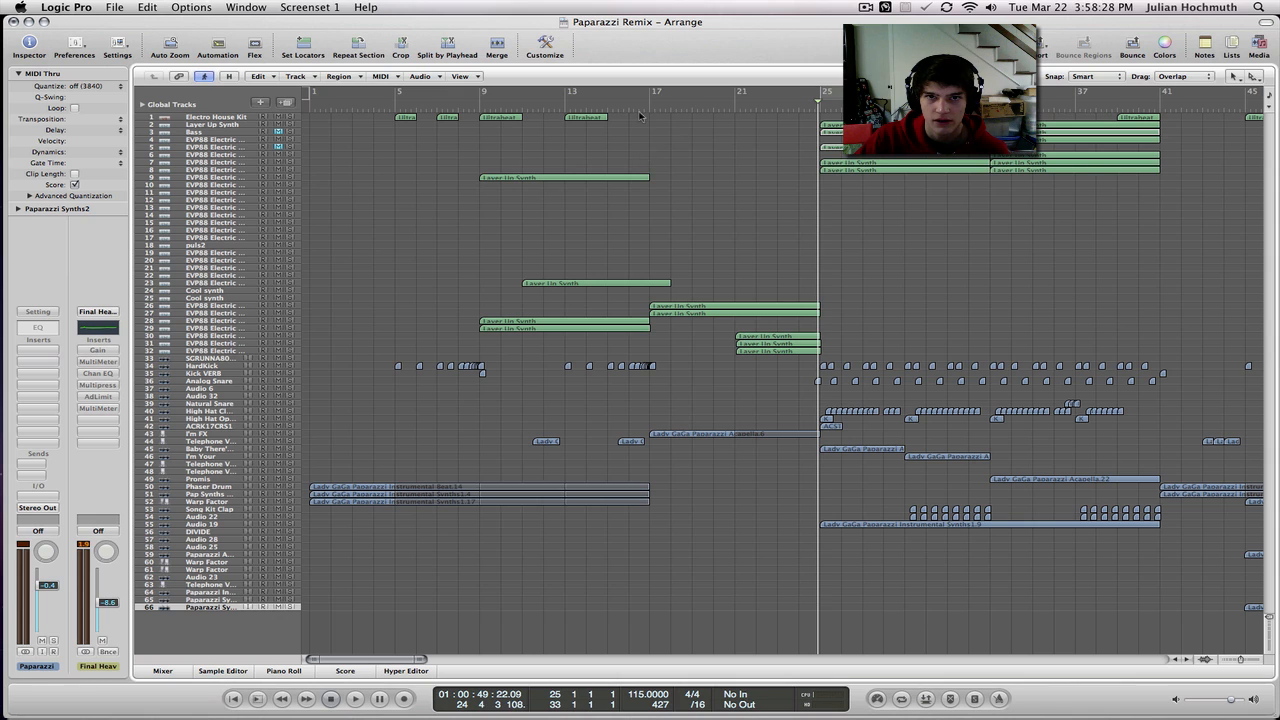
left_click(648, 101)
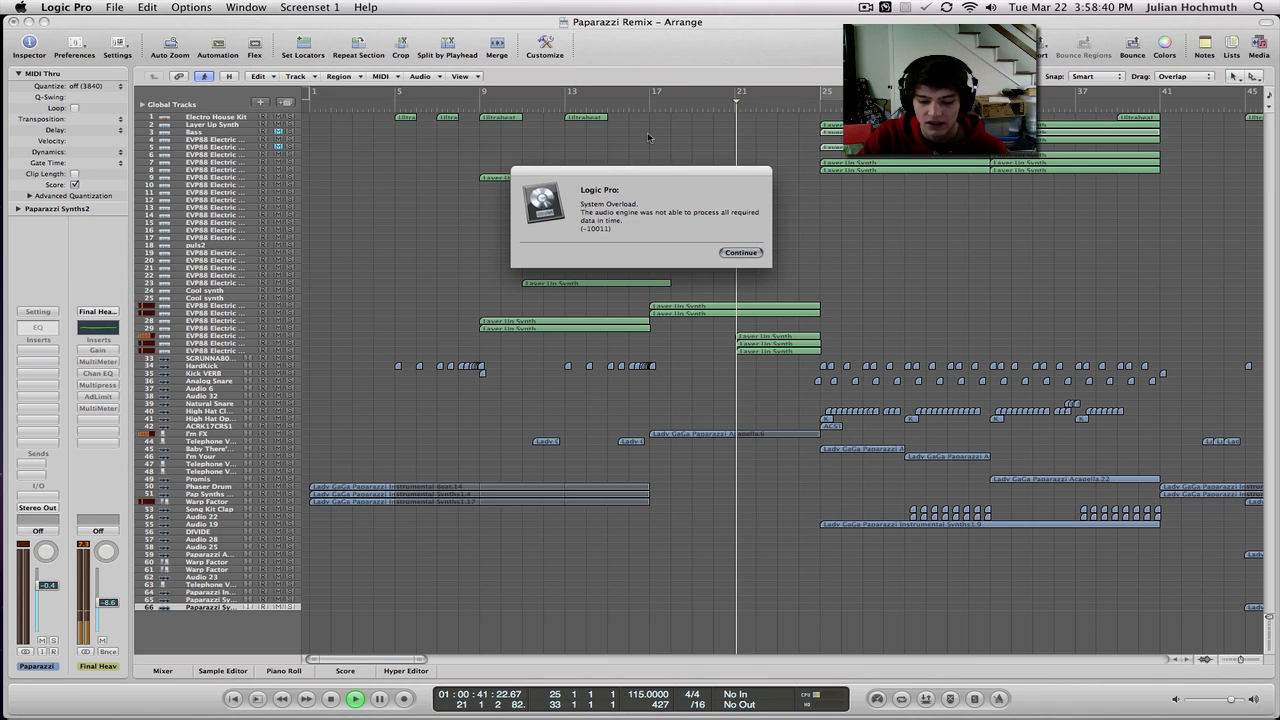
key("Return")
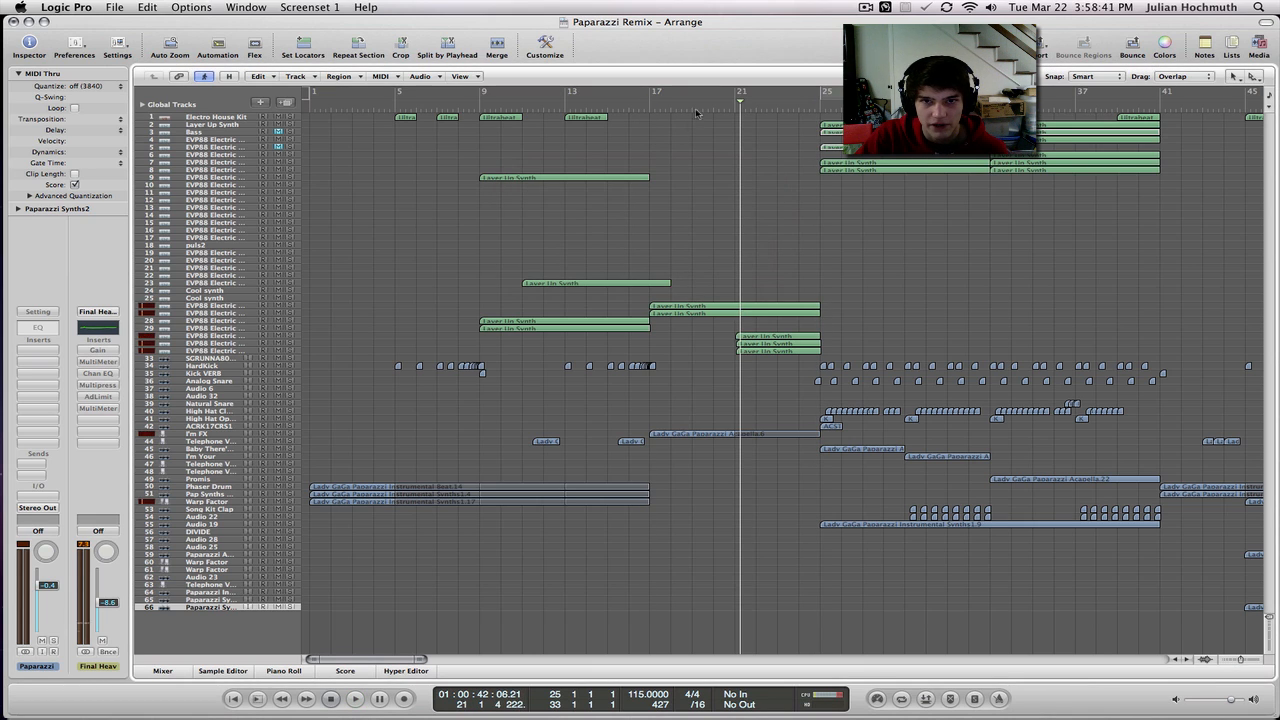
left_click(645, 104)
key("space")
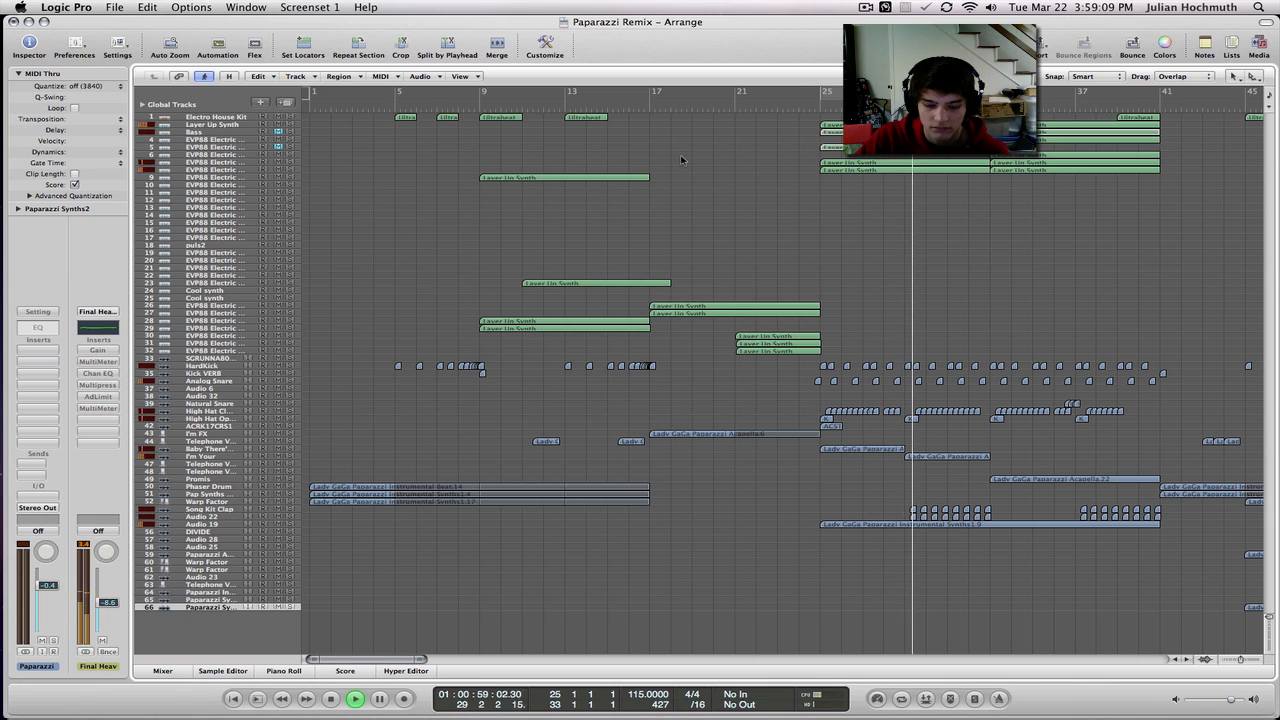
key("space")
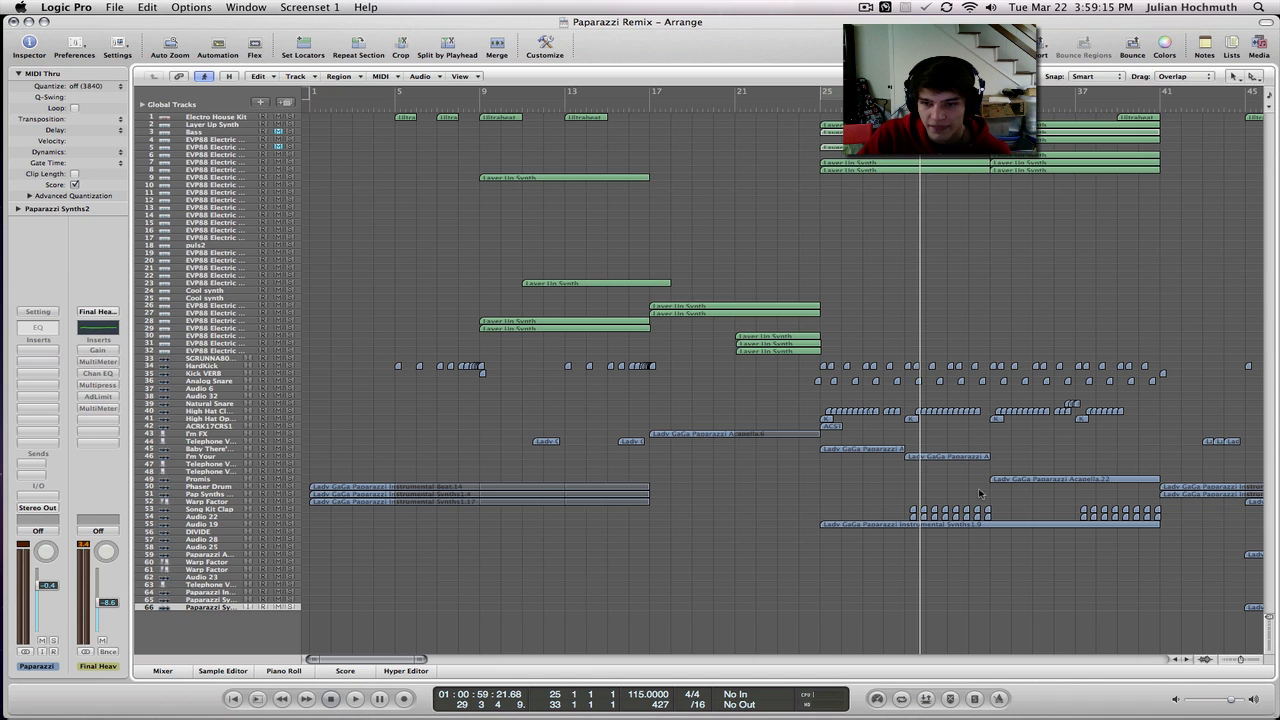
Examine the Song Kit Clap and neighbouring regions up close, play the section from bar 49 and stop around bar 51.
left_click_drag(1250, 662, 1256, 664)
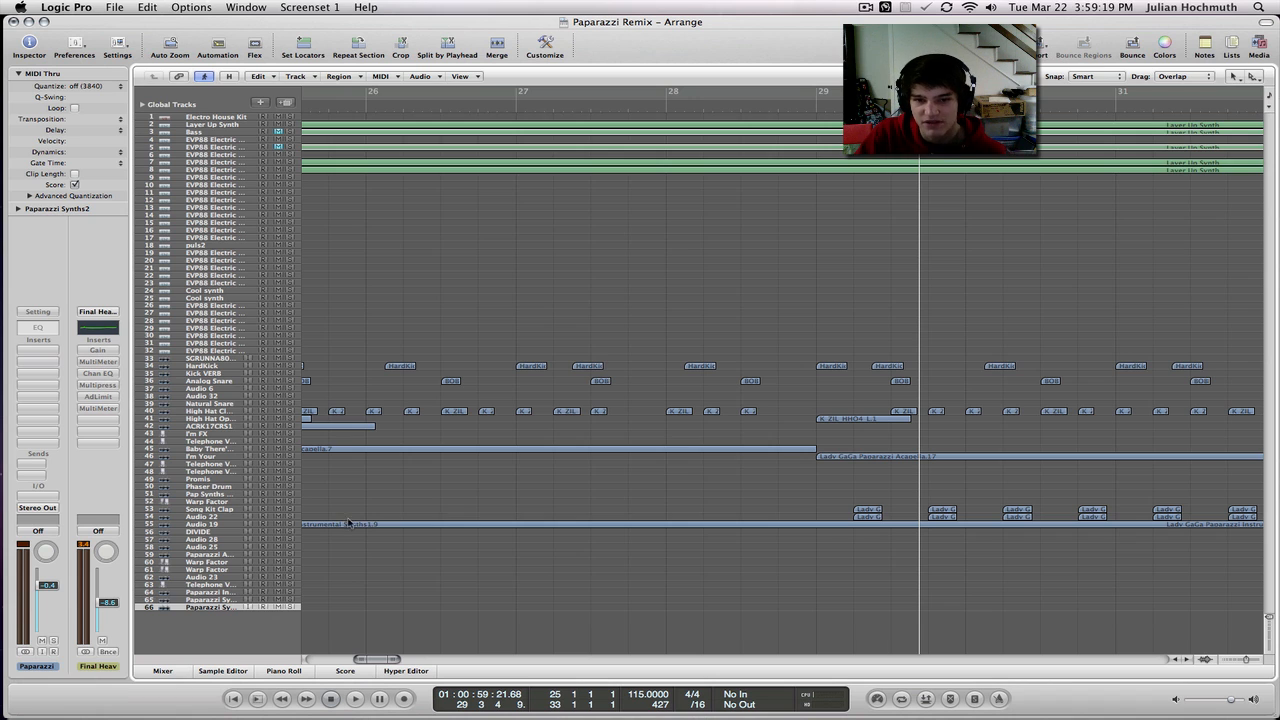
scroll(478, 510, "right", 6)
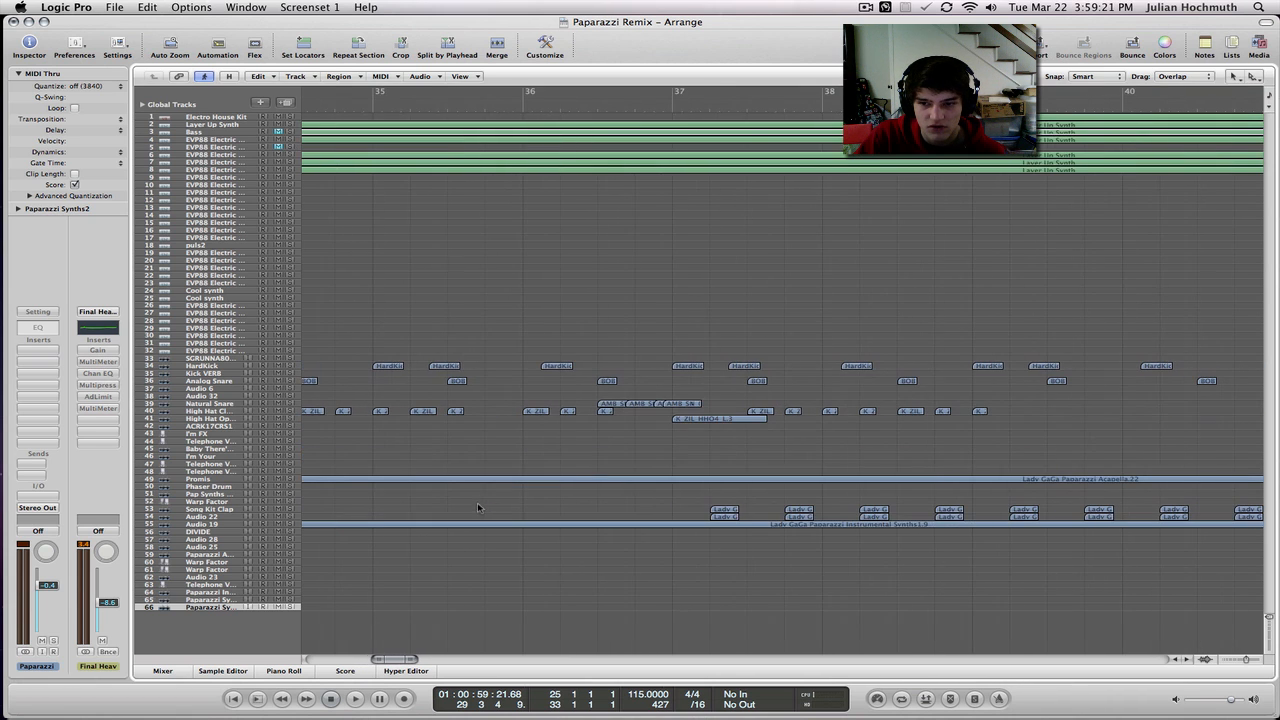
left_click_drag(1248, 661, 1243, 662)
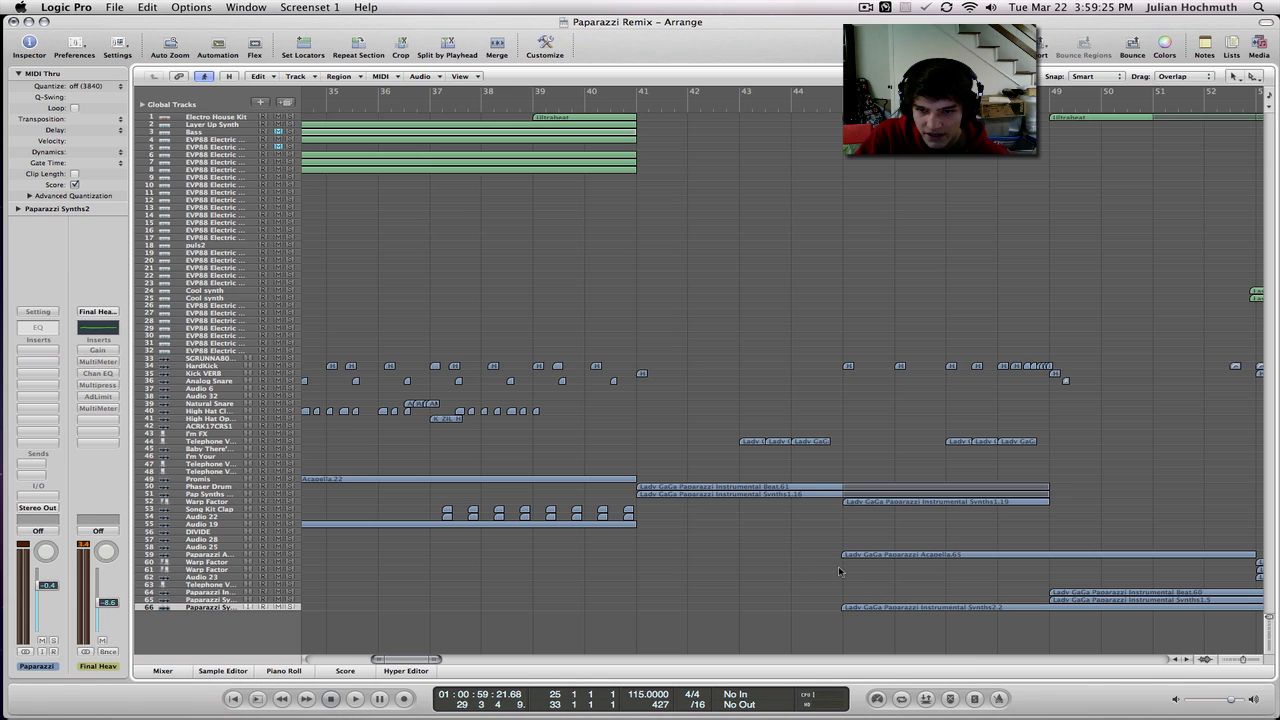
scroll(845, 564, "right", 10)
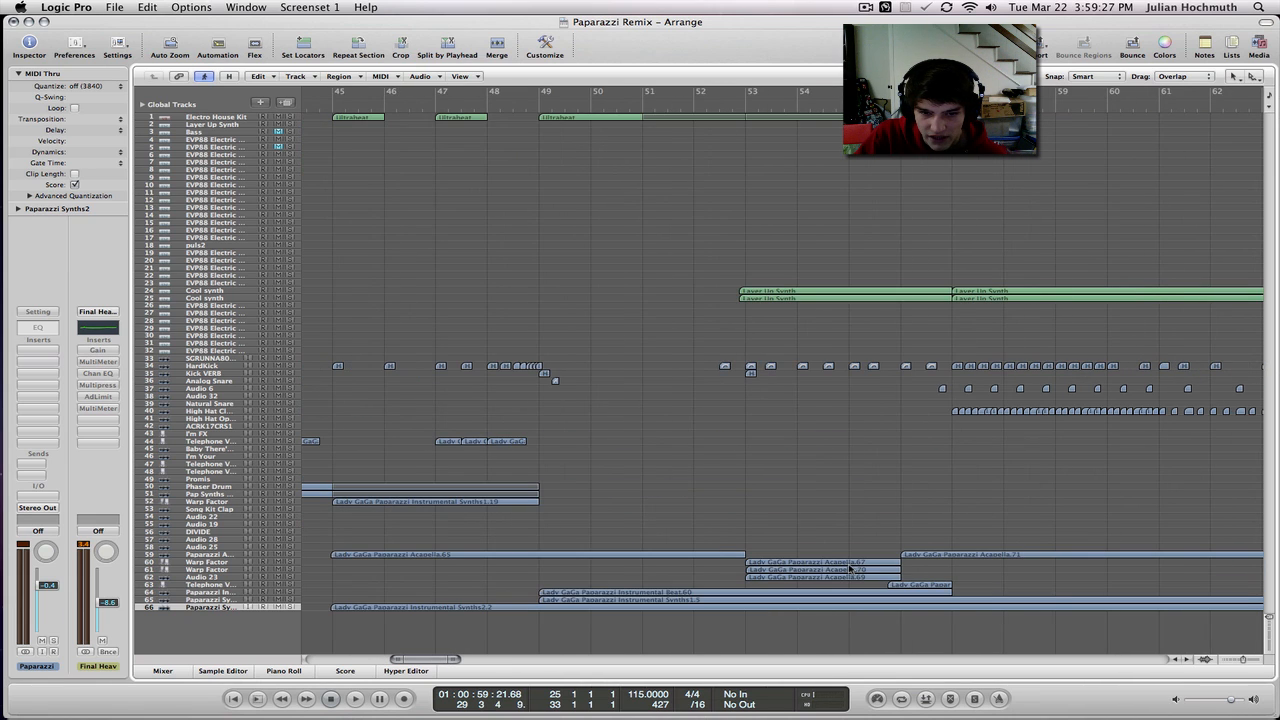
left_click(536, 104)
key("space")
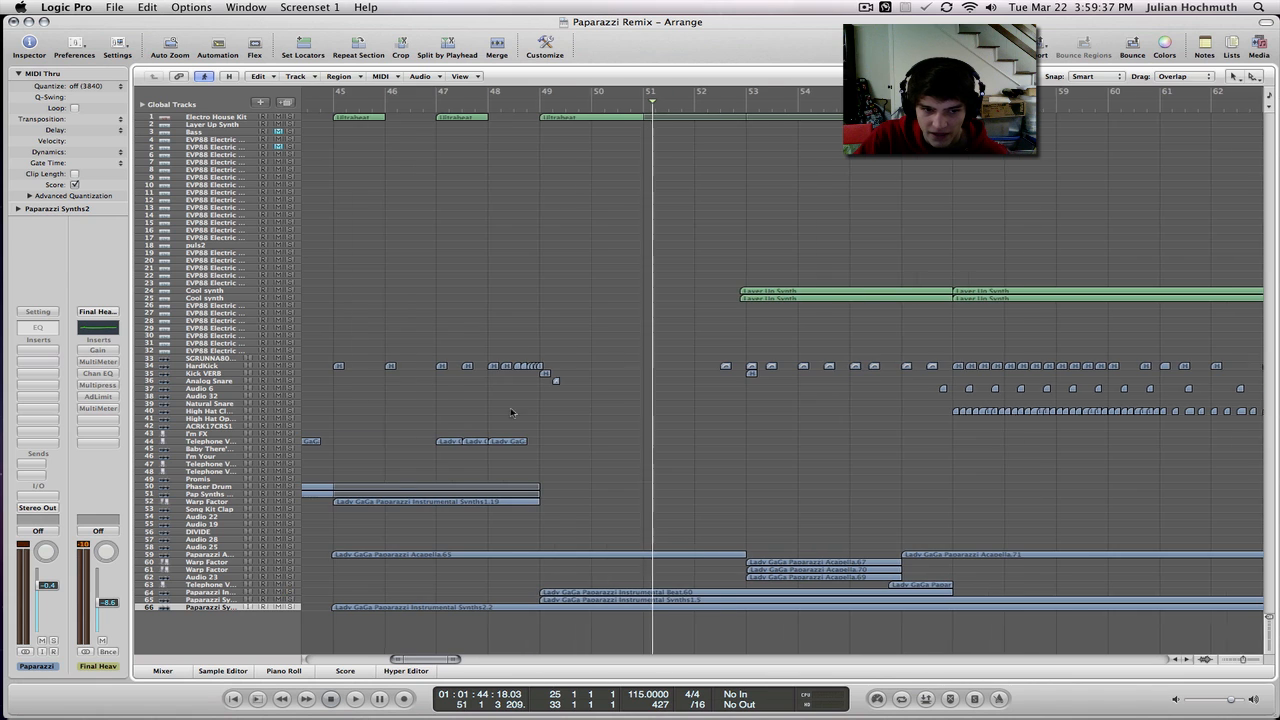
Play the arrangement from just before bar 37 and stop around bar 40.
scroll(512, 410, "left", 10)
left_click(504, 101)
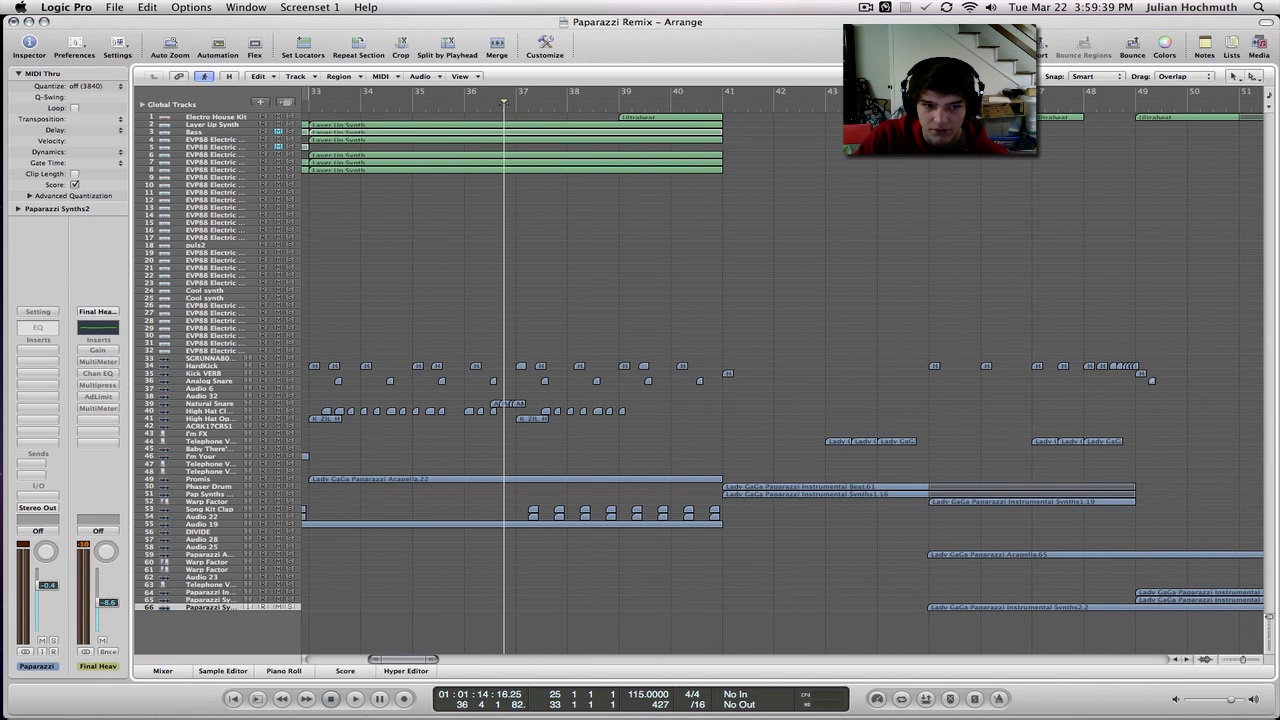
key("space")
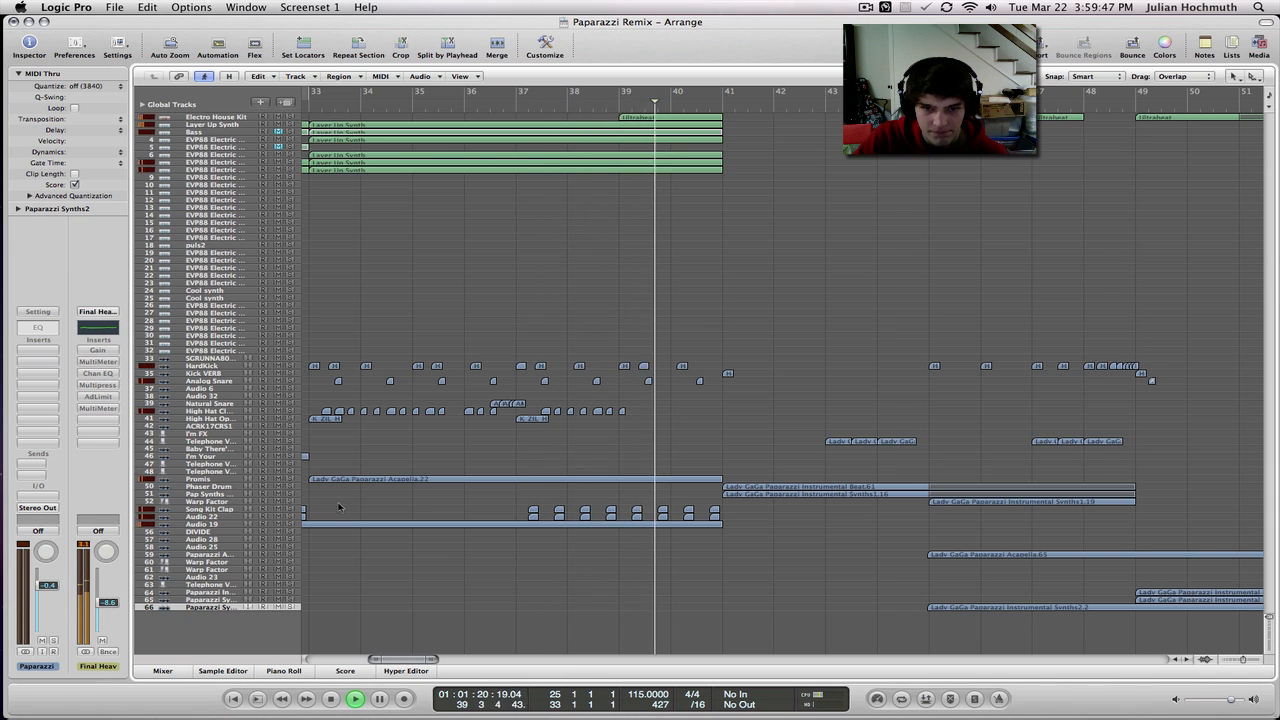
key("space")
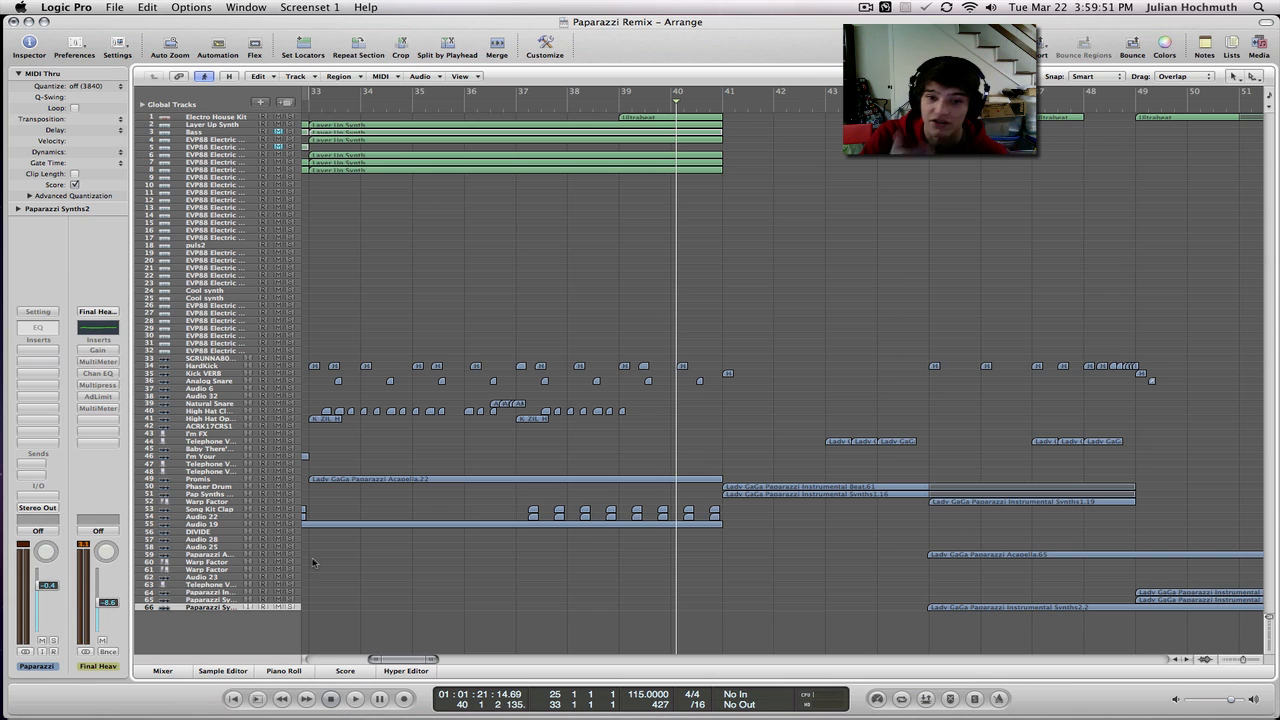
Select the first vocal region on track 44 between bars 11 and 13, play from bar 11 and stop around bar 18.
scroll(532, 618, "left", 8)
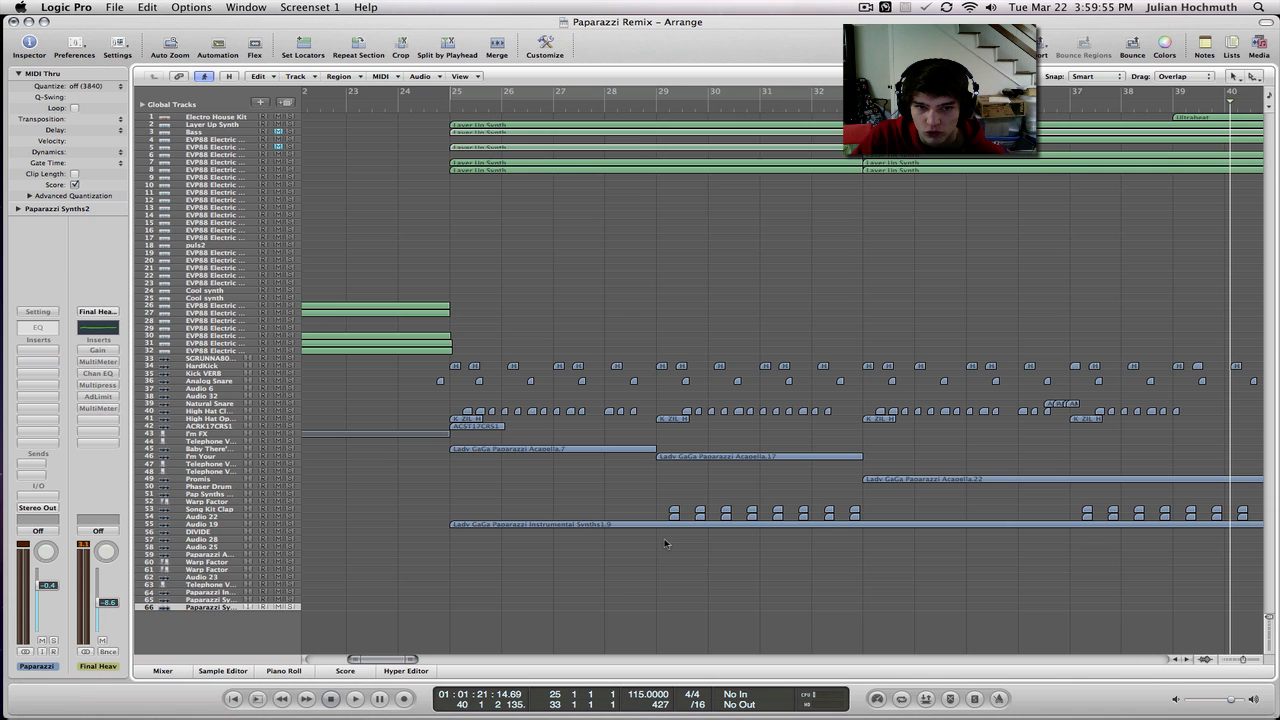
scroll(665, 543, "left", 8)
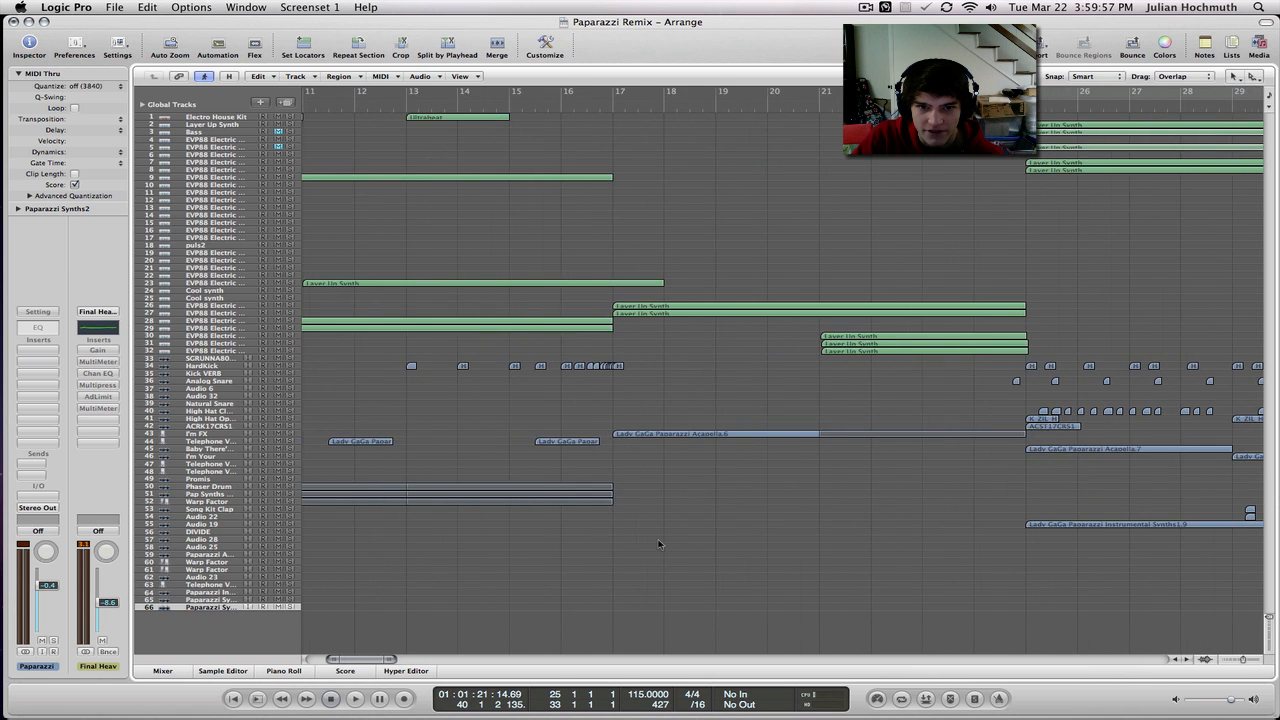
scroll(656, 542, "left", 8)
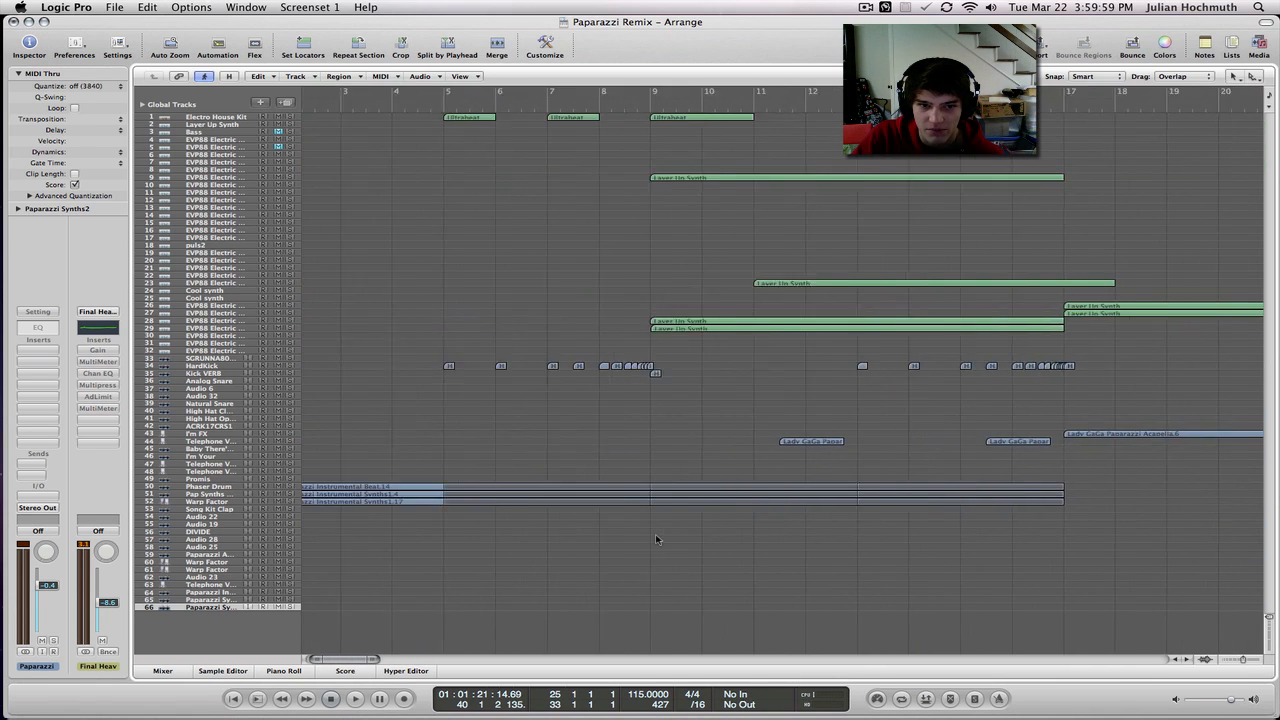
scroll(676, 543, "right", 2)
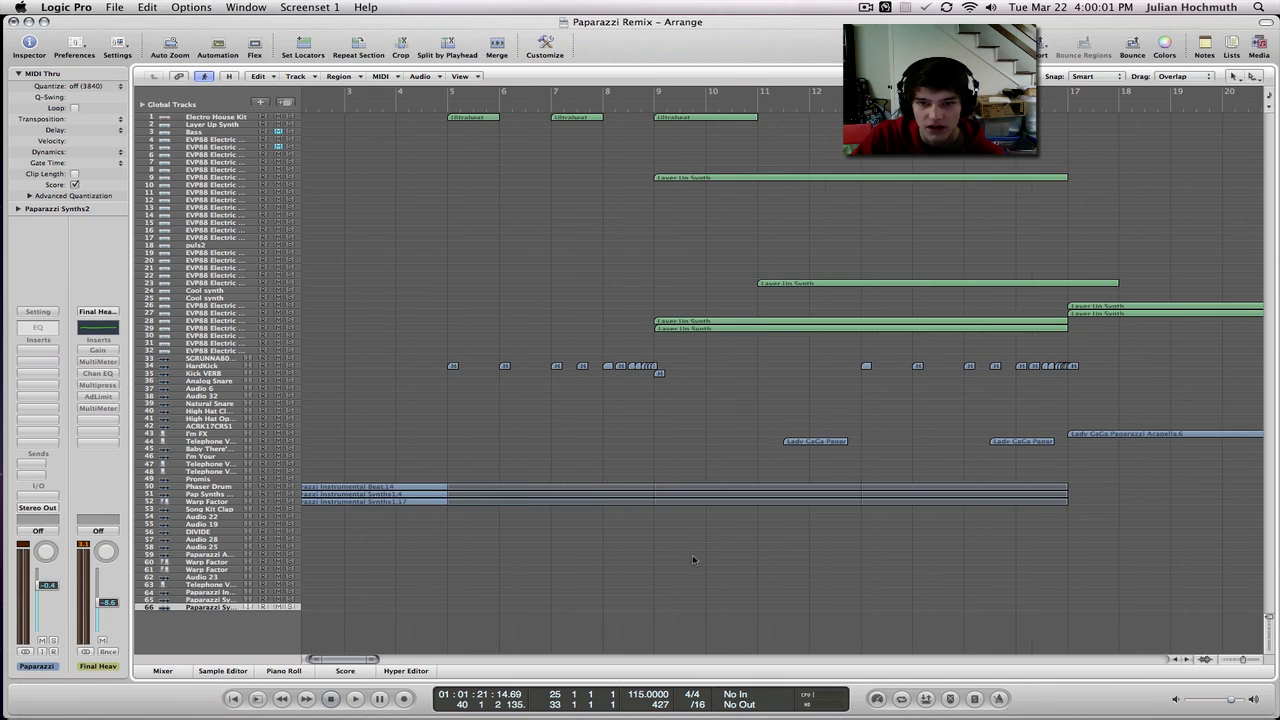
left_click(805, 441)
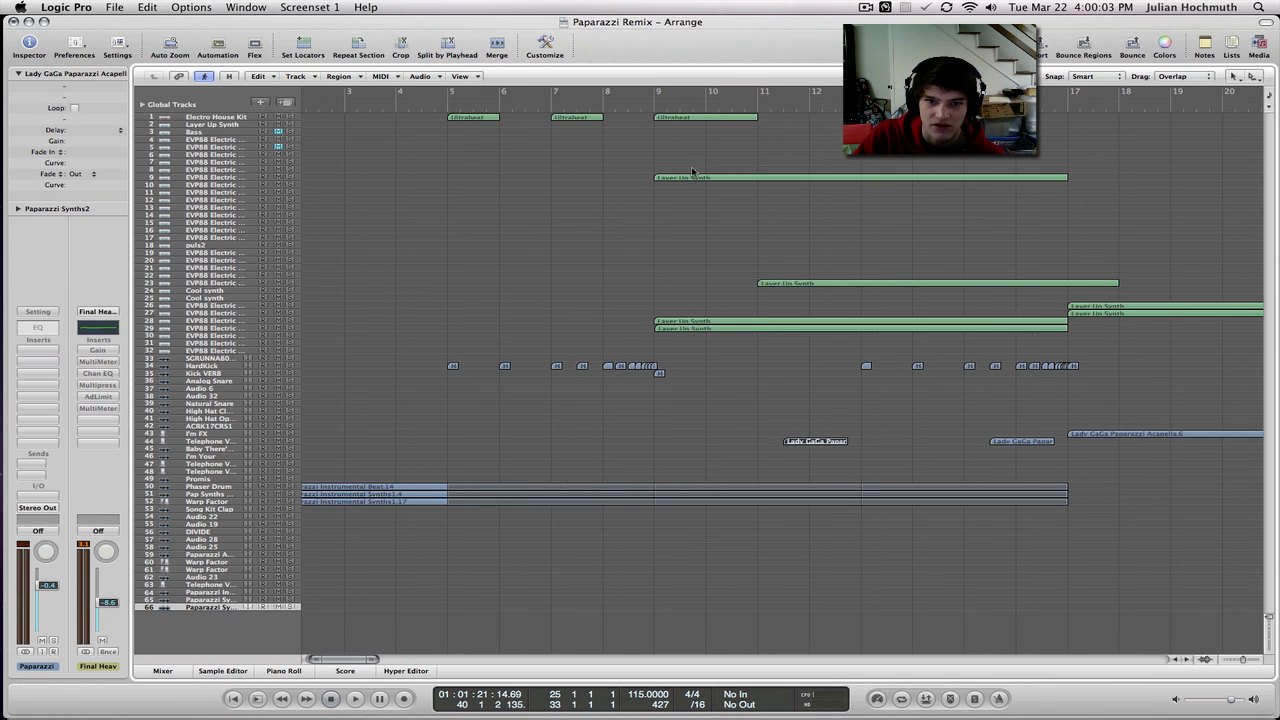
left_click(760, 117)
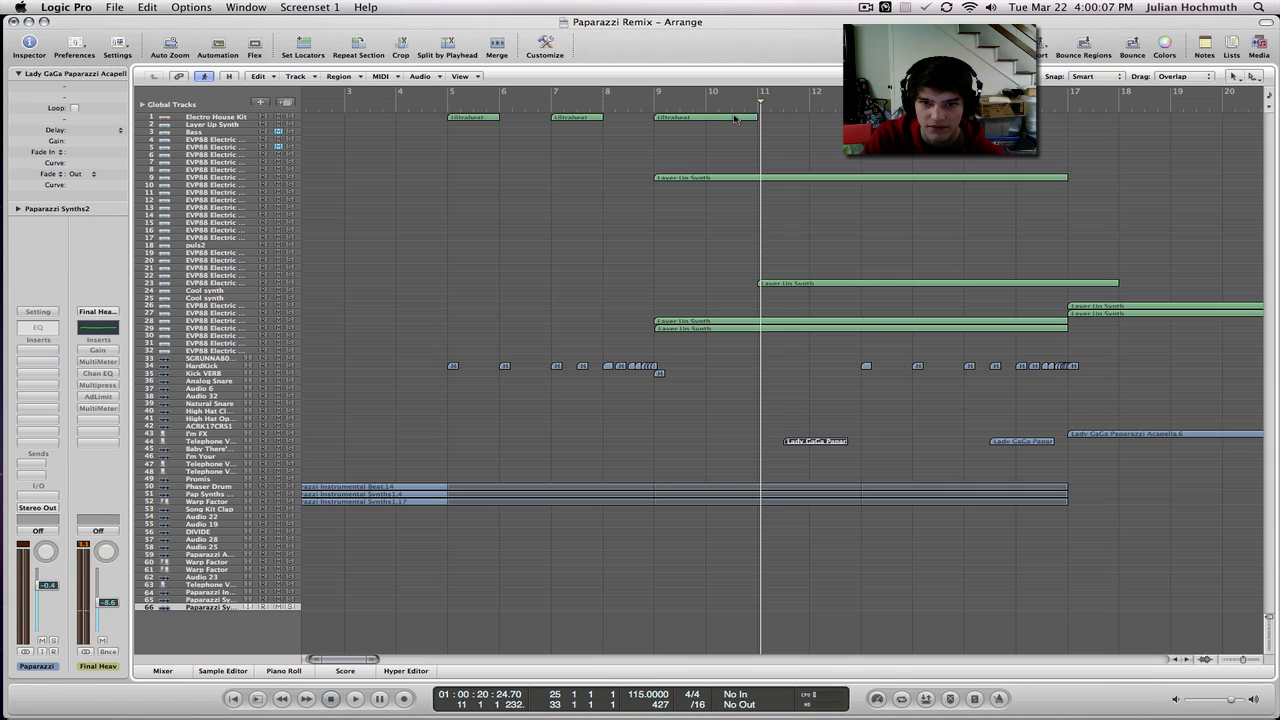
key("space")
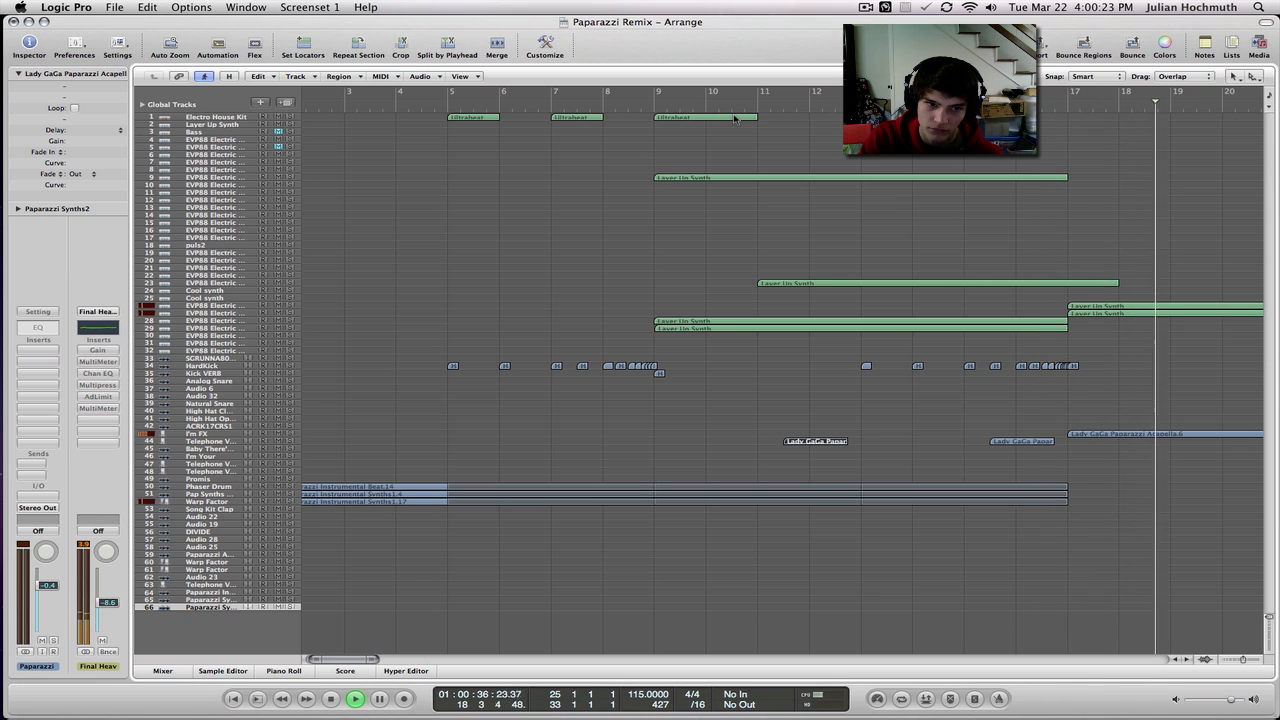
key("space")
Solo the Phaser Drum track, play it from the start of the song to about bar 2, and turn its solo off.
scroll(645, 513, "left", 2)
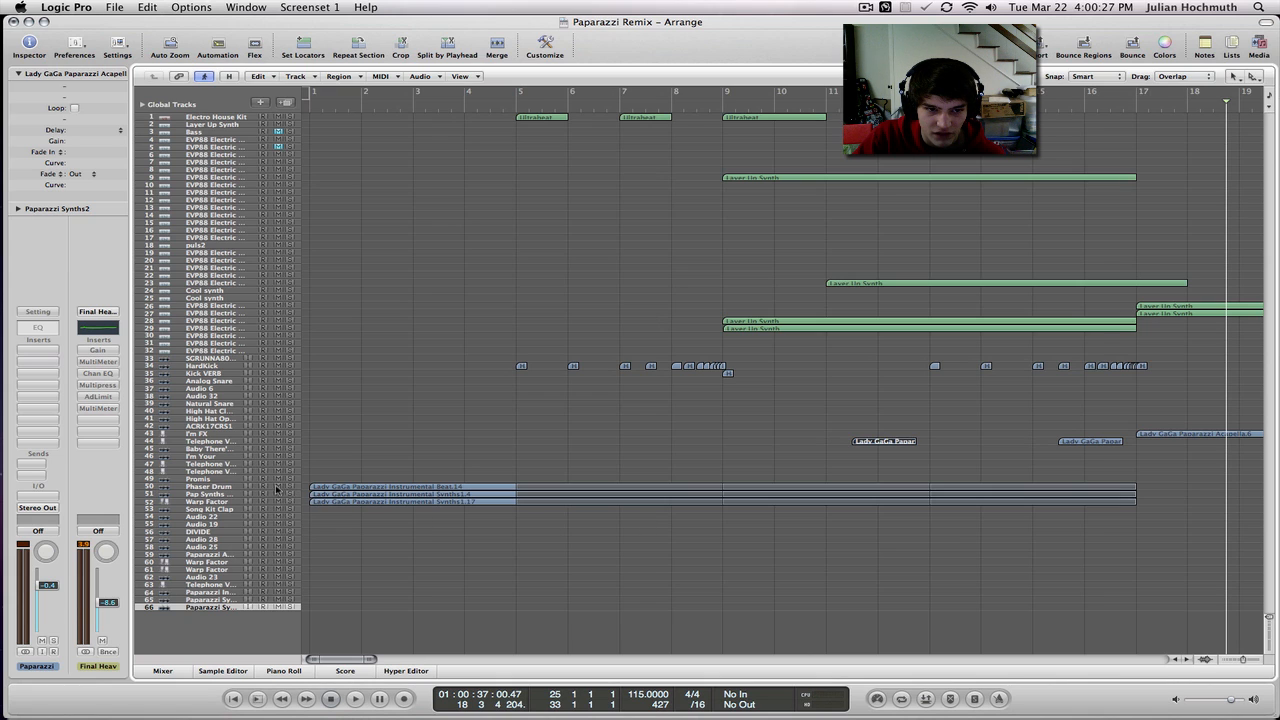
left_click(210, 486)
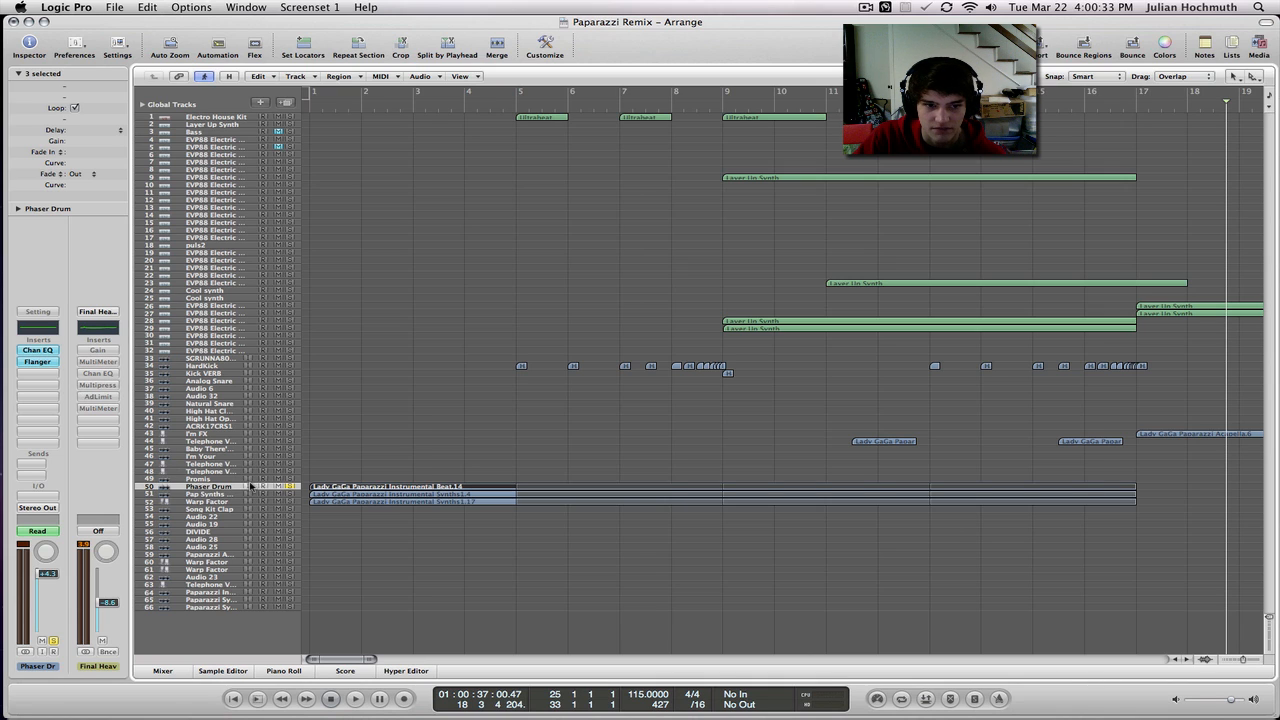
key("Return")
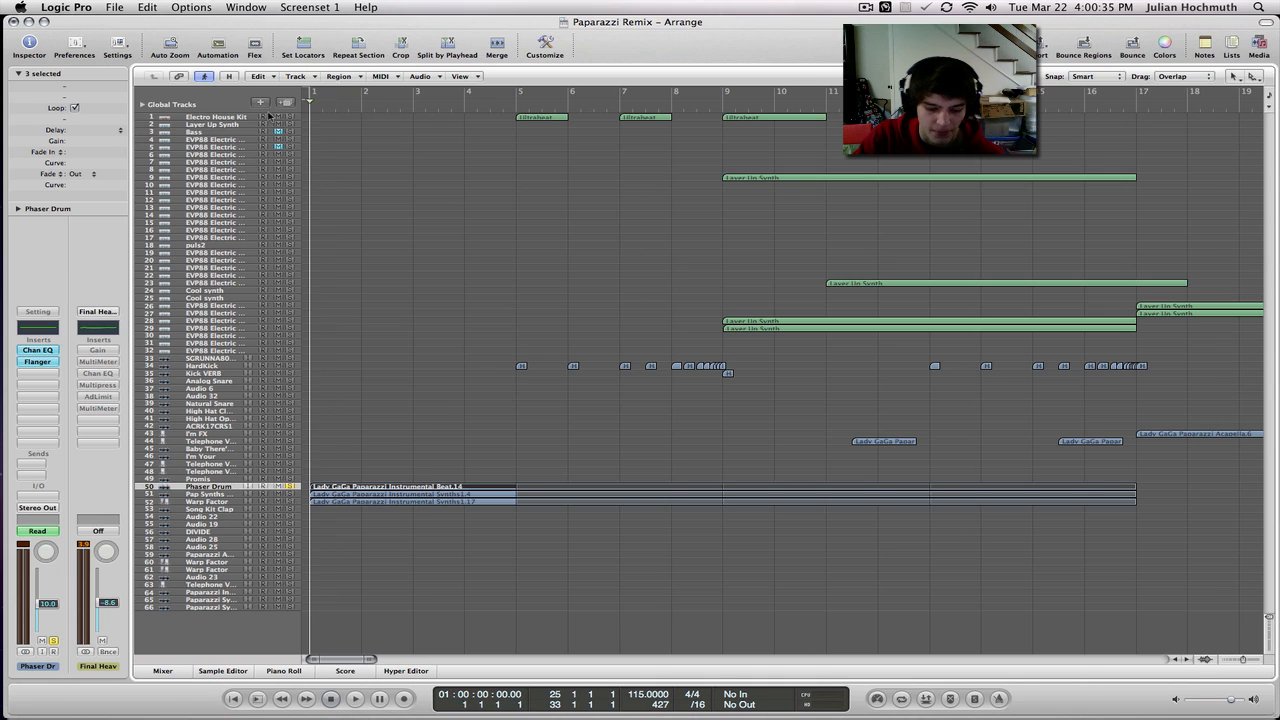
key("space")
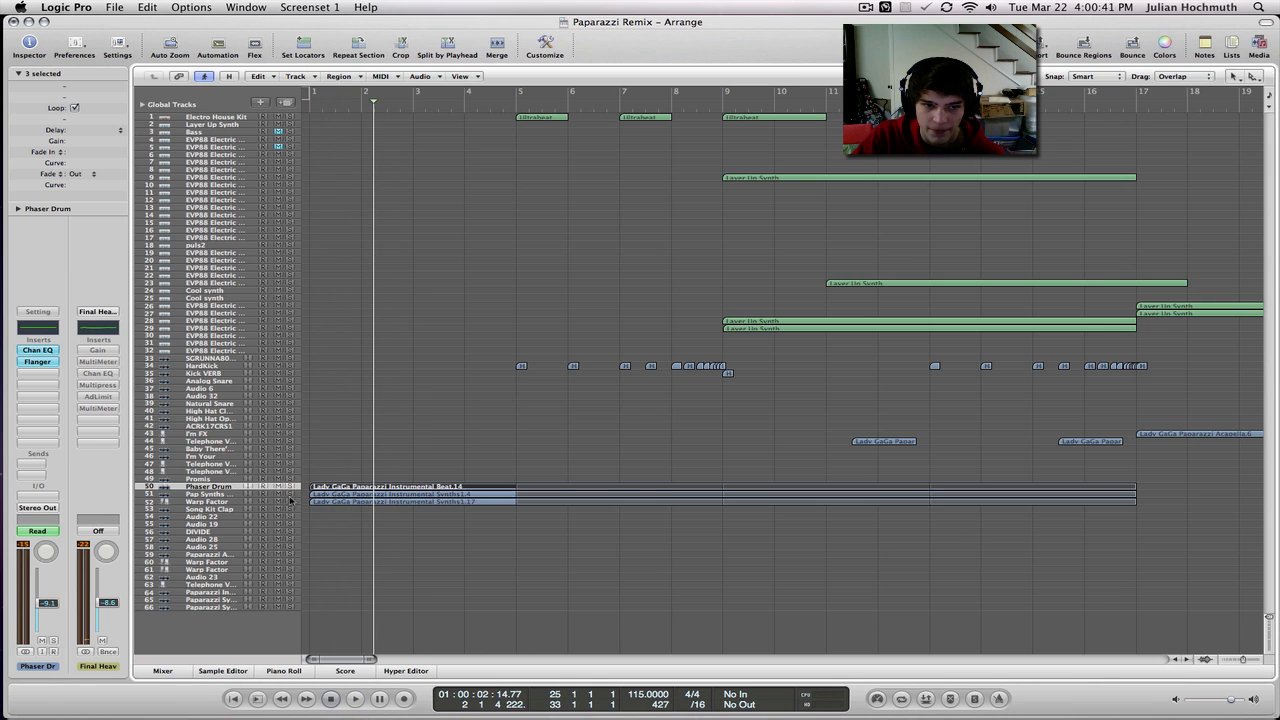
Inspect the insert effects of the Pap Synths track and of Warp Factor track 52, and browse the latter's channel strip settings.
left_click(226, 494)
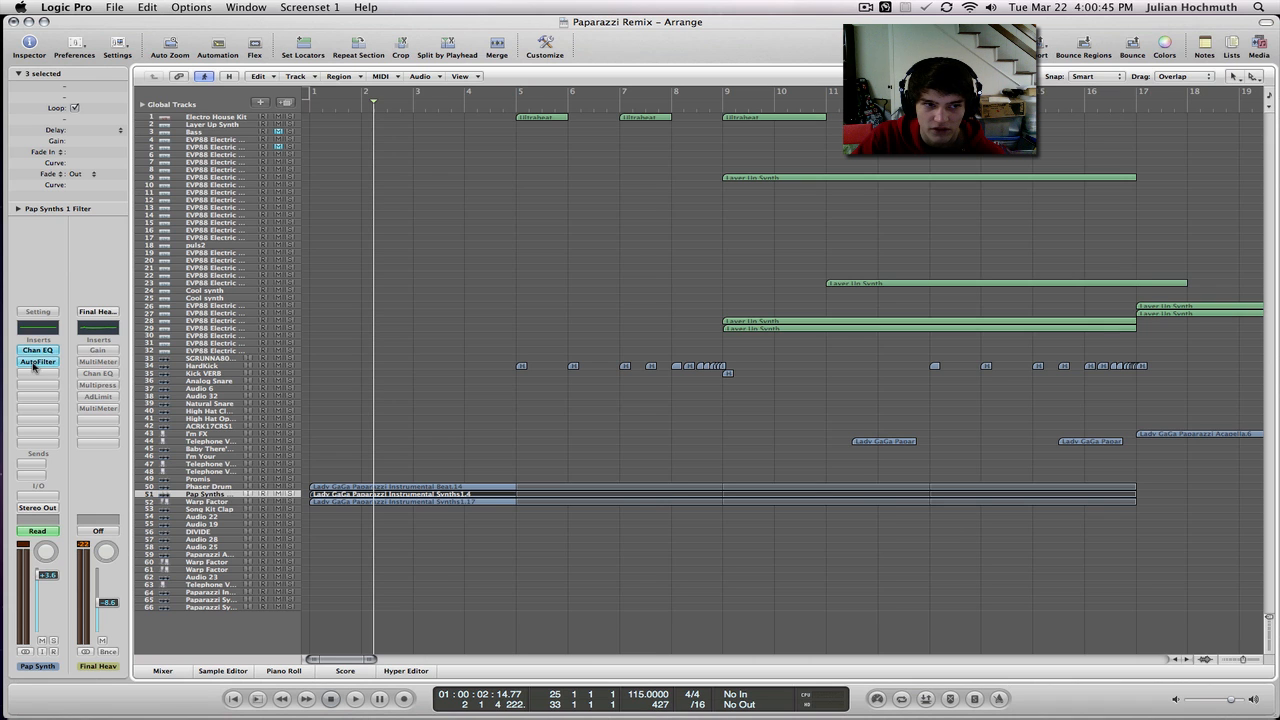
left_click(214, 502)
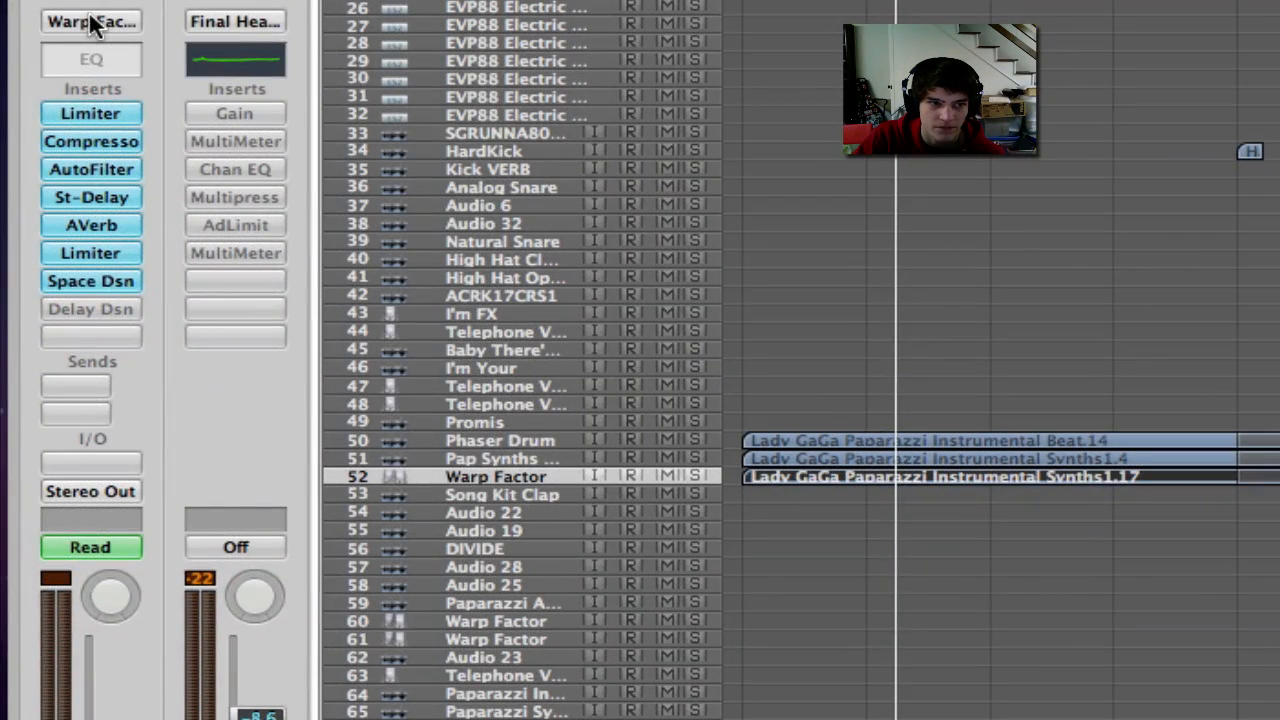
left_click(92, 22)
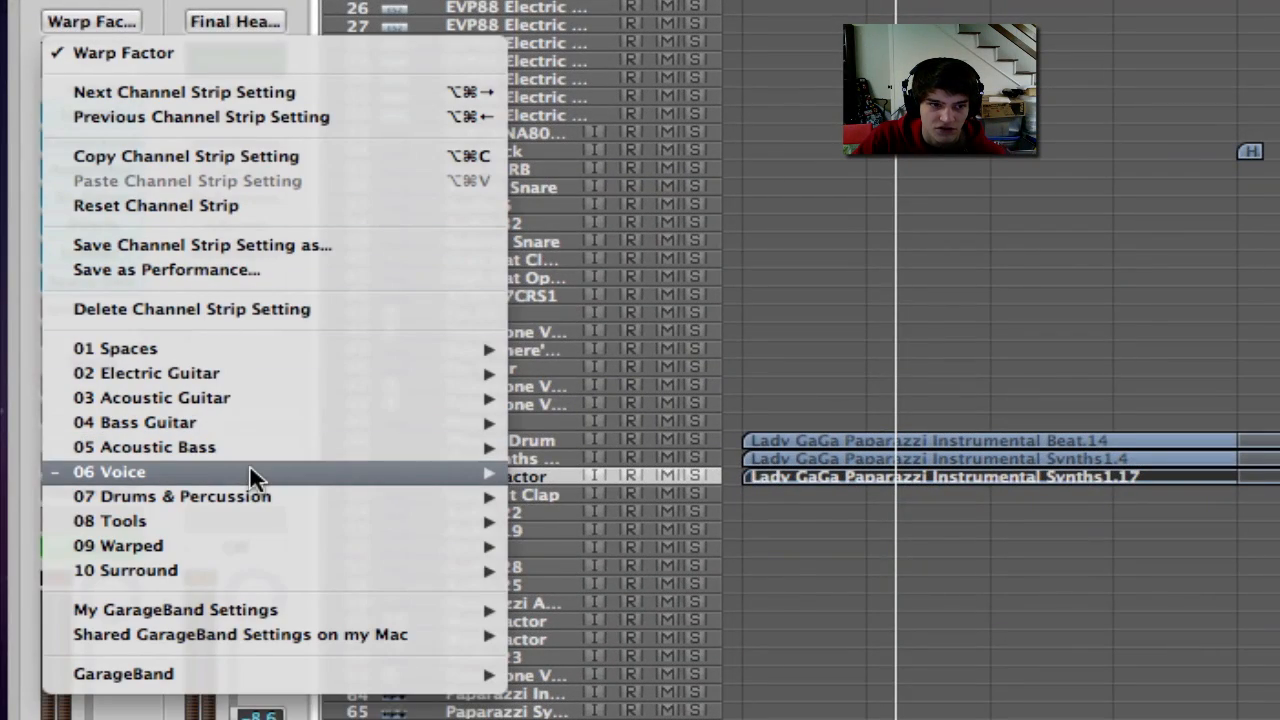
mouse_move(249, 472)
mouse_move(601, 570)
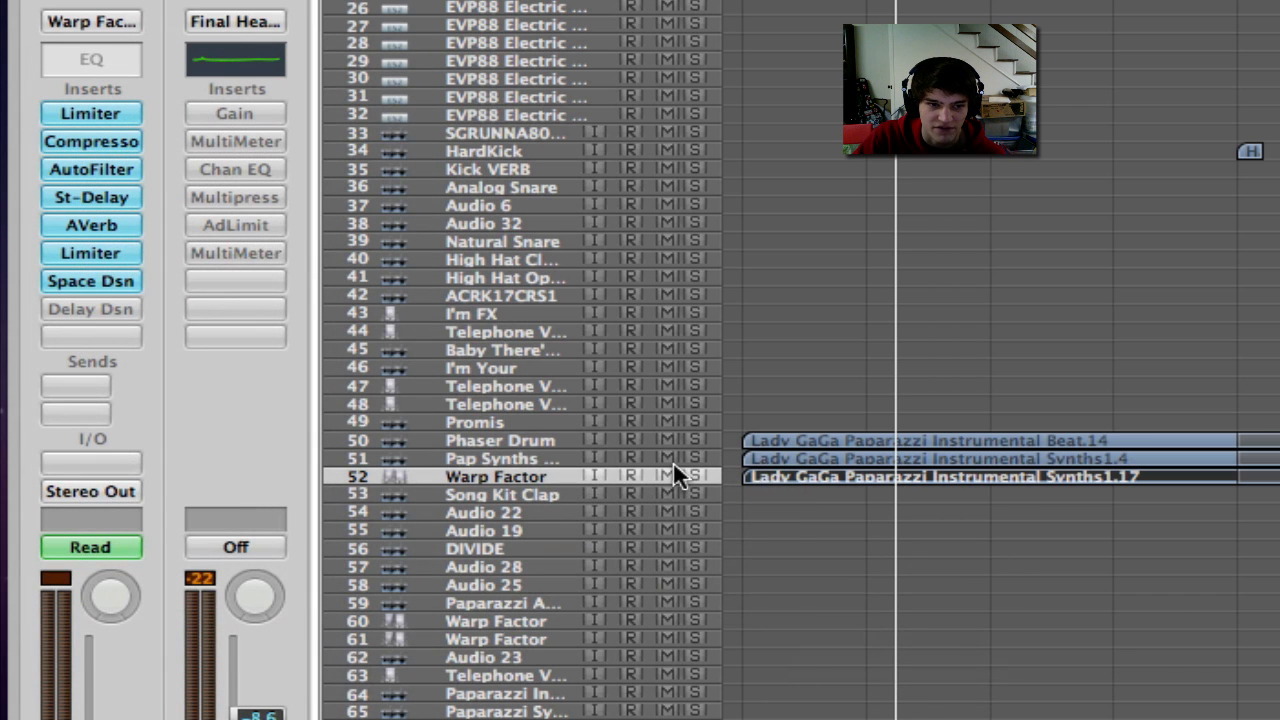
Solo Warp Factor track 52 and play it from the start of the song to about bar 2 with its insert effects bypassed.
key("comma")
key("comma")
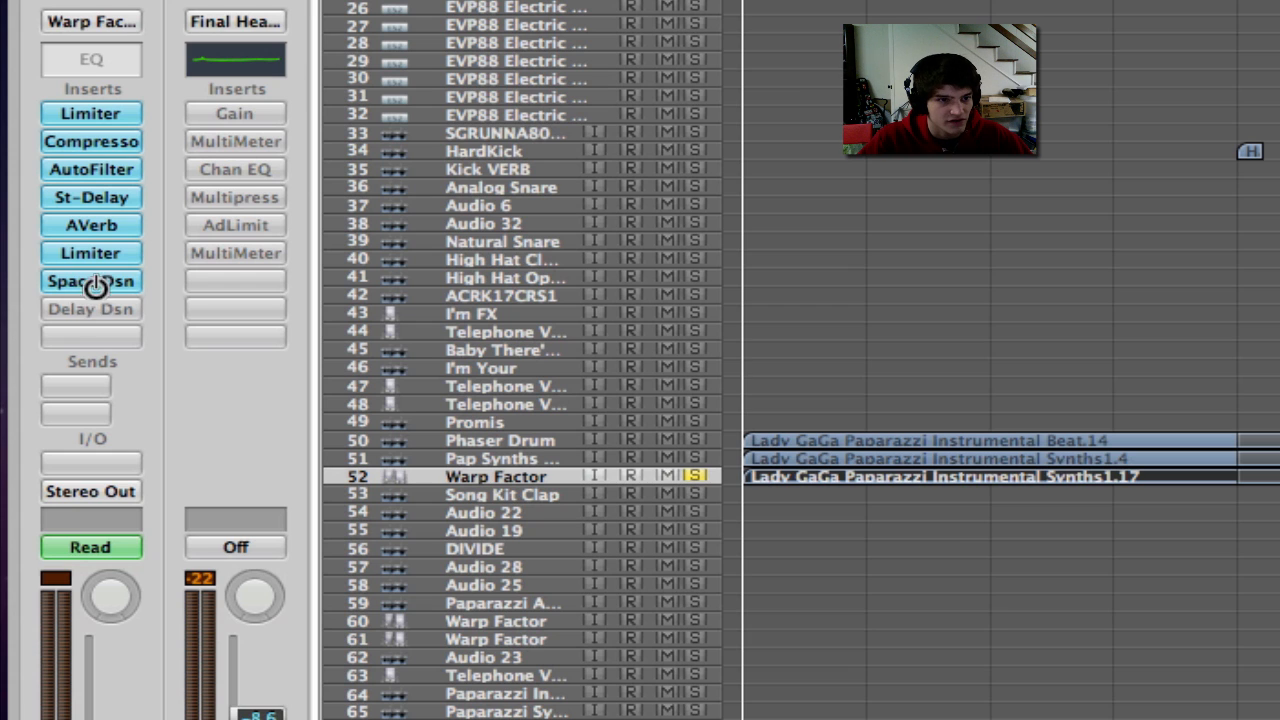
key("space")
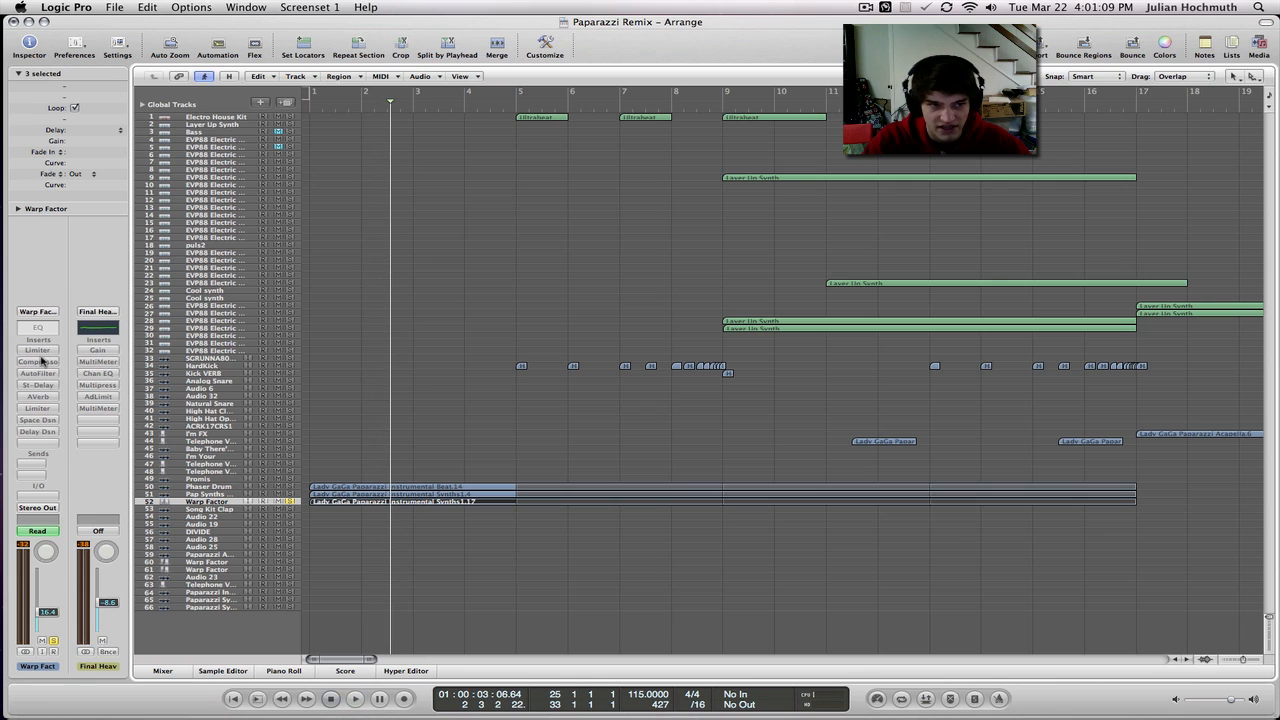
key("space")
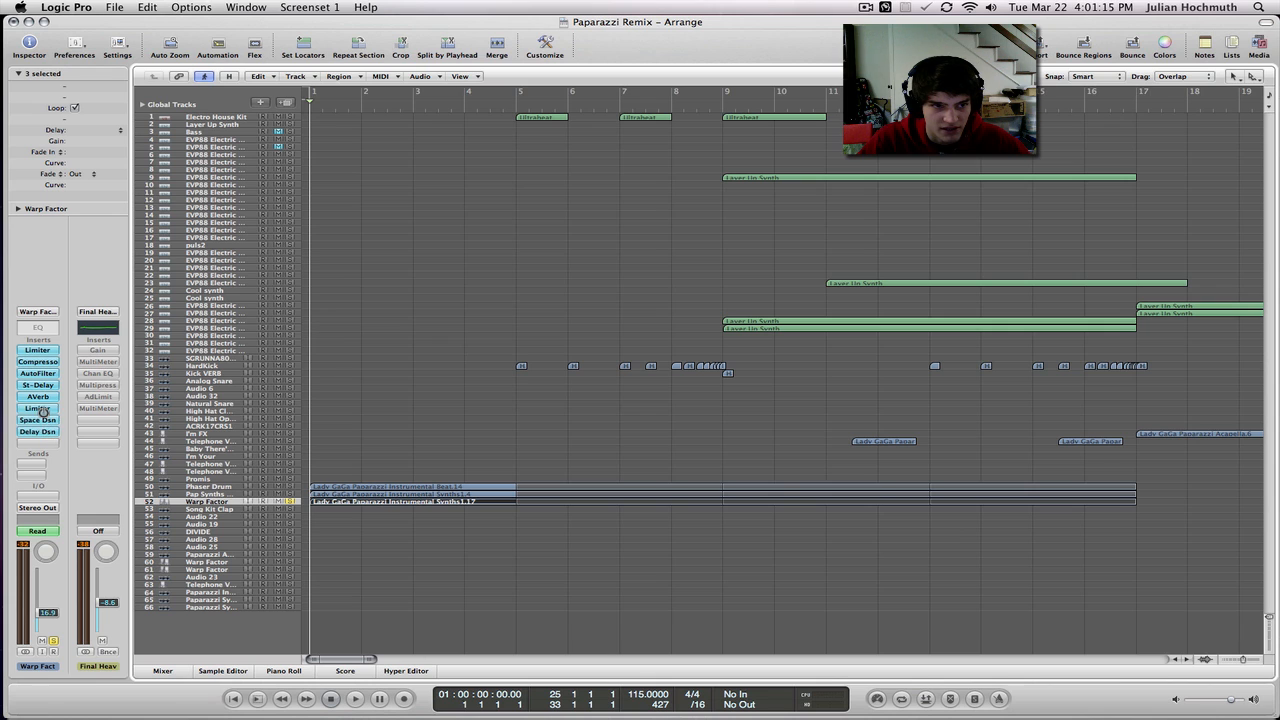
Play Warp Factor from the start with its effects enabled, add Pap Synths and Phaser Drum to the solo, turn the solos off and stop around bar 10.
key("space")
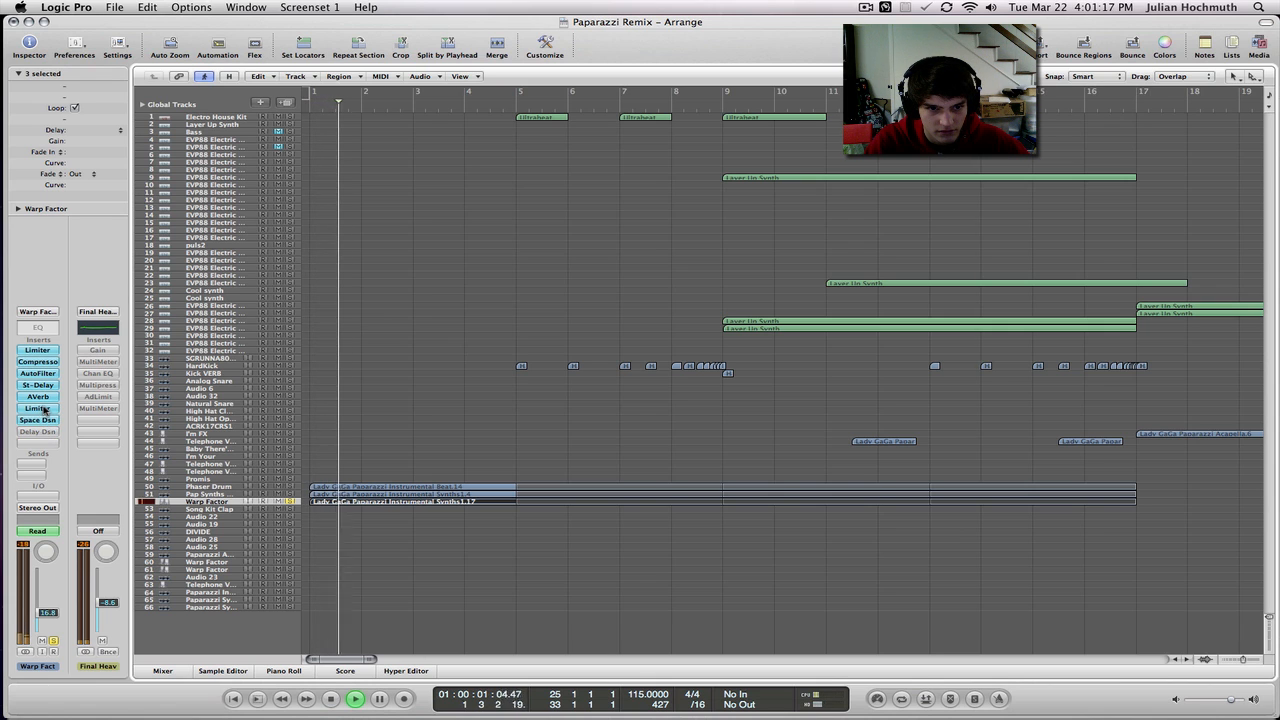
left_click(290, 494)
left_click(290, 487)
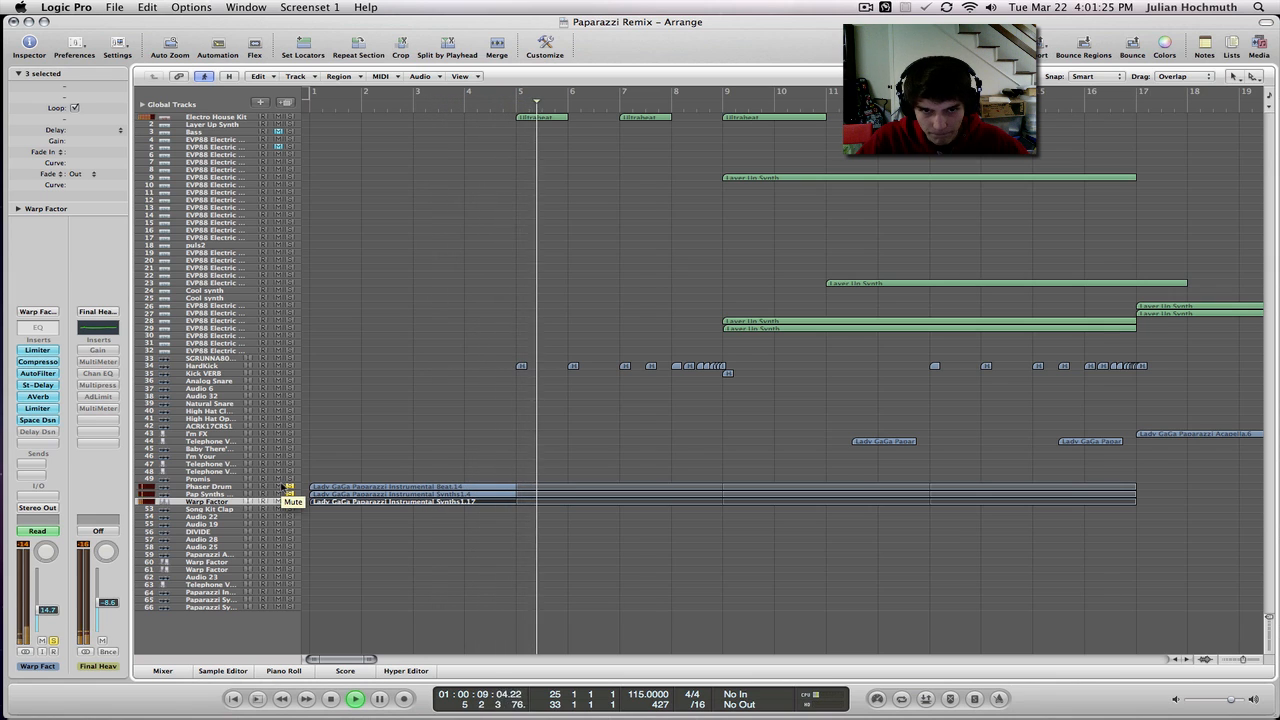
left_click(289, 488)
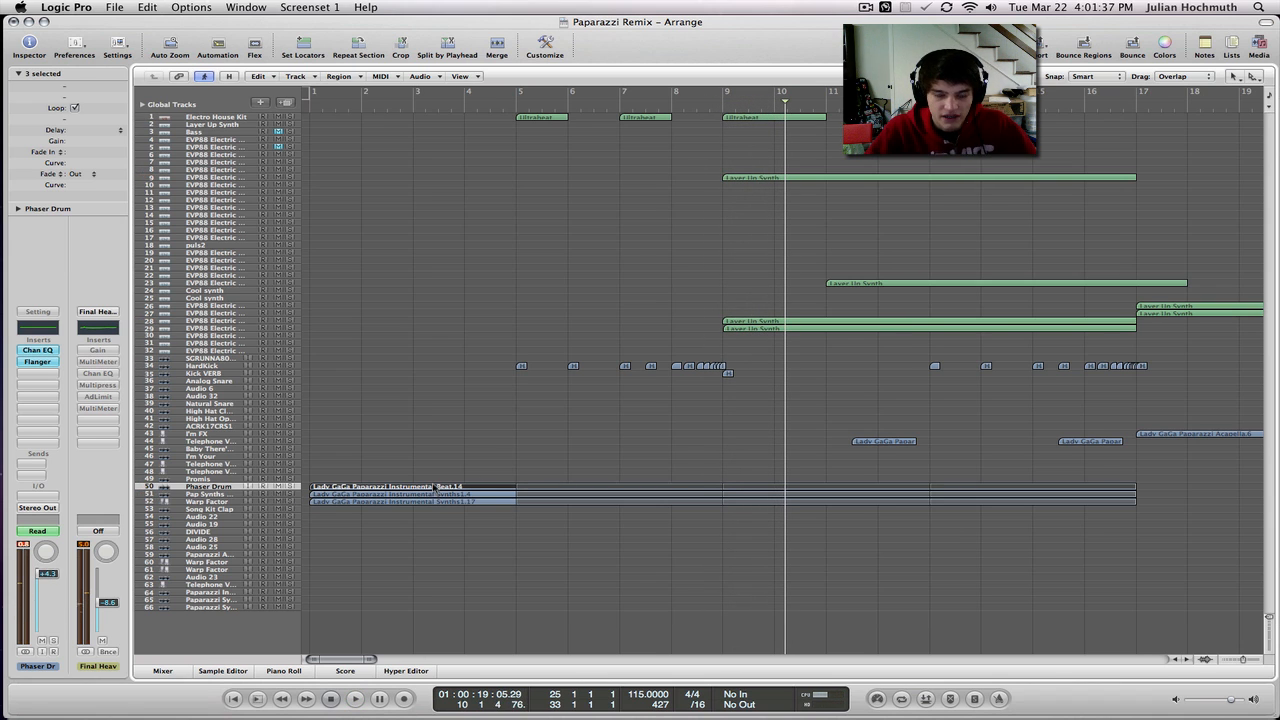
Play the arrangement from just before bar 65 and stop around bar 81.
scroll(435, 490, "right", 20)
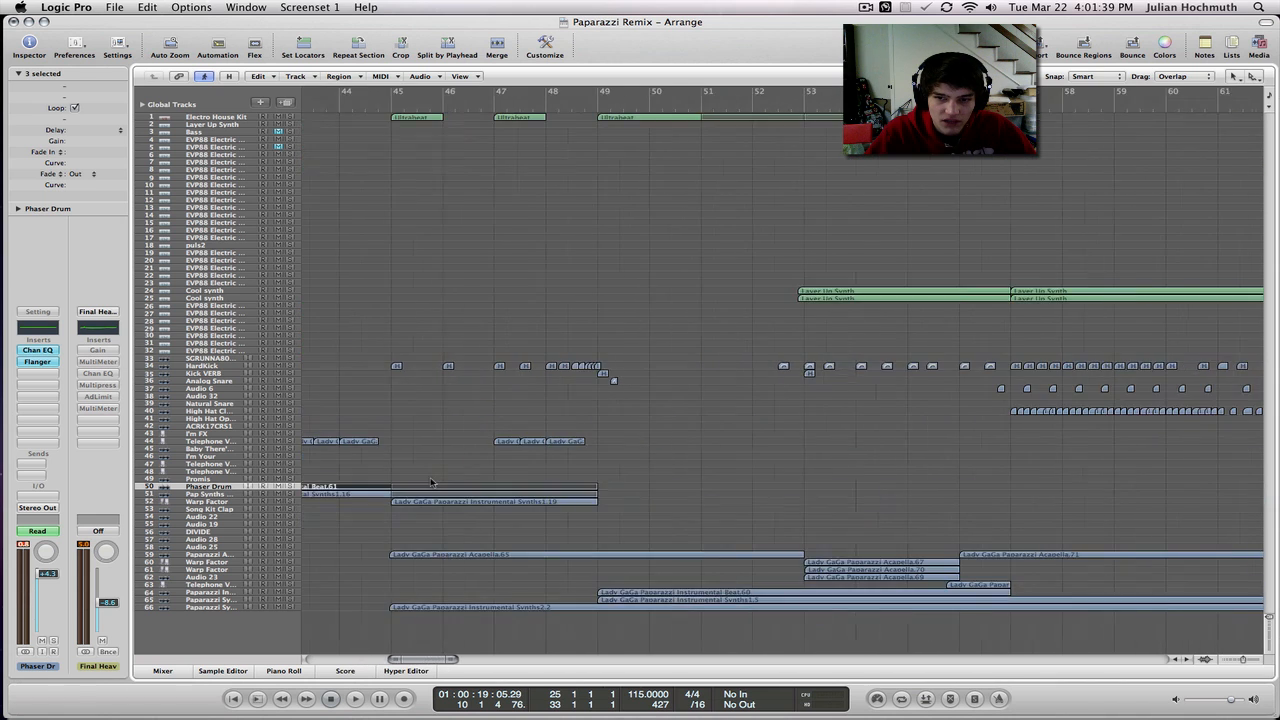
scroll(432, 483, "right", 10)
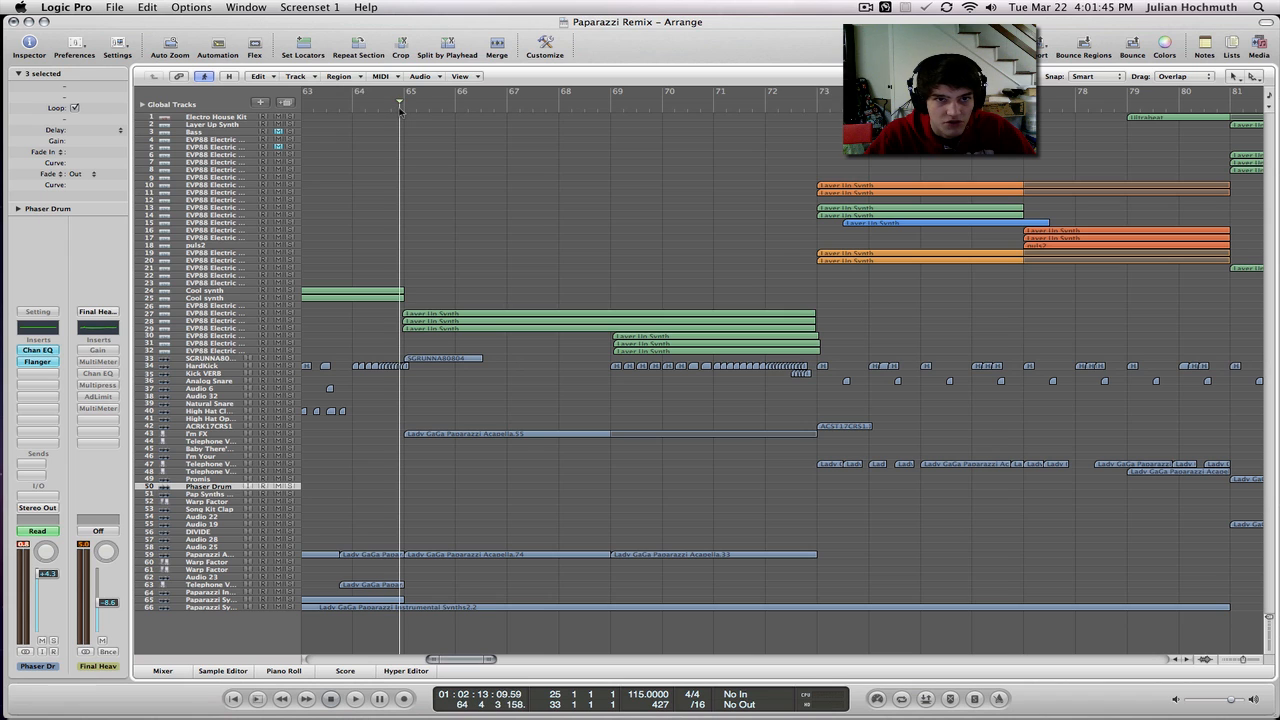
key("space")
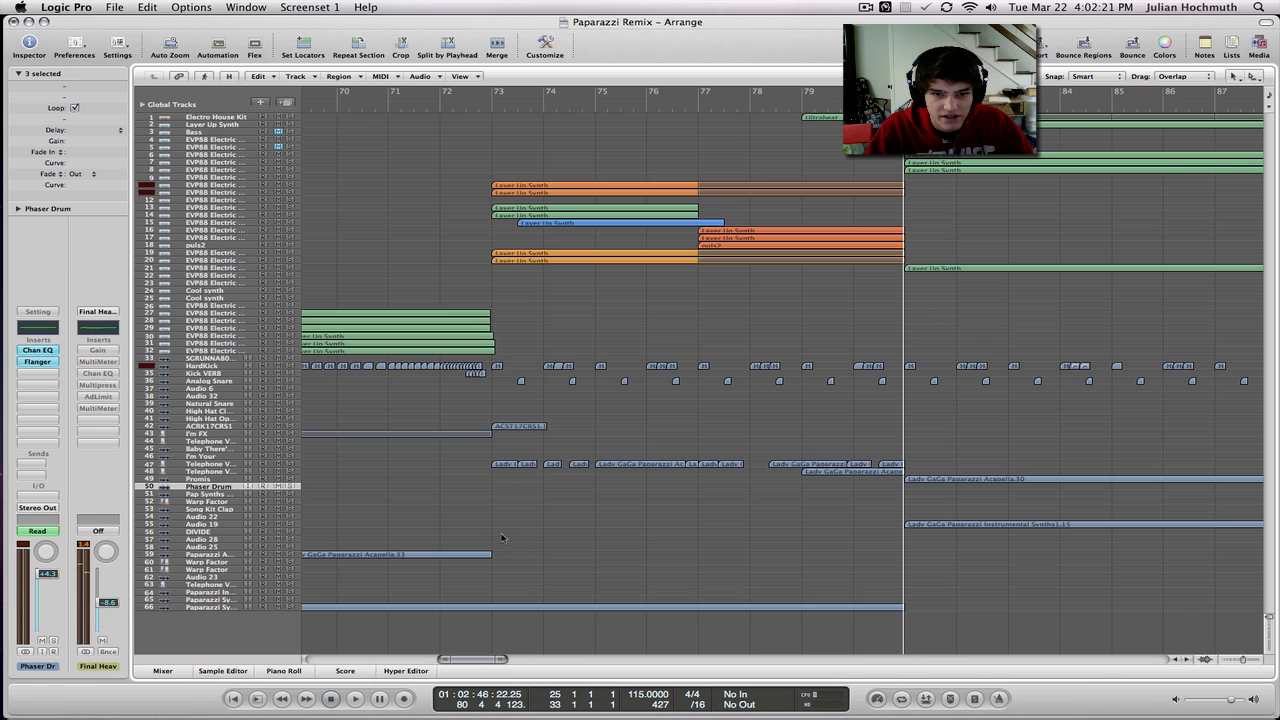
Select the chopped vocal regions on tracks 47 and 48 between bars 73 and 81, and clear the selection.
left_click_drag(513, 516, 594, 457)
left_click_drag(869, 443, 889, 445)
left_click(724, 524)
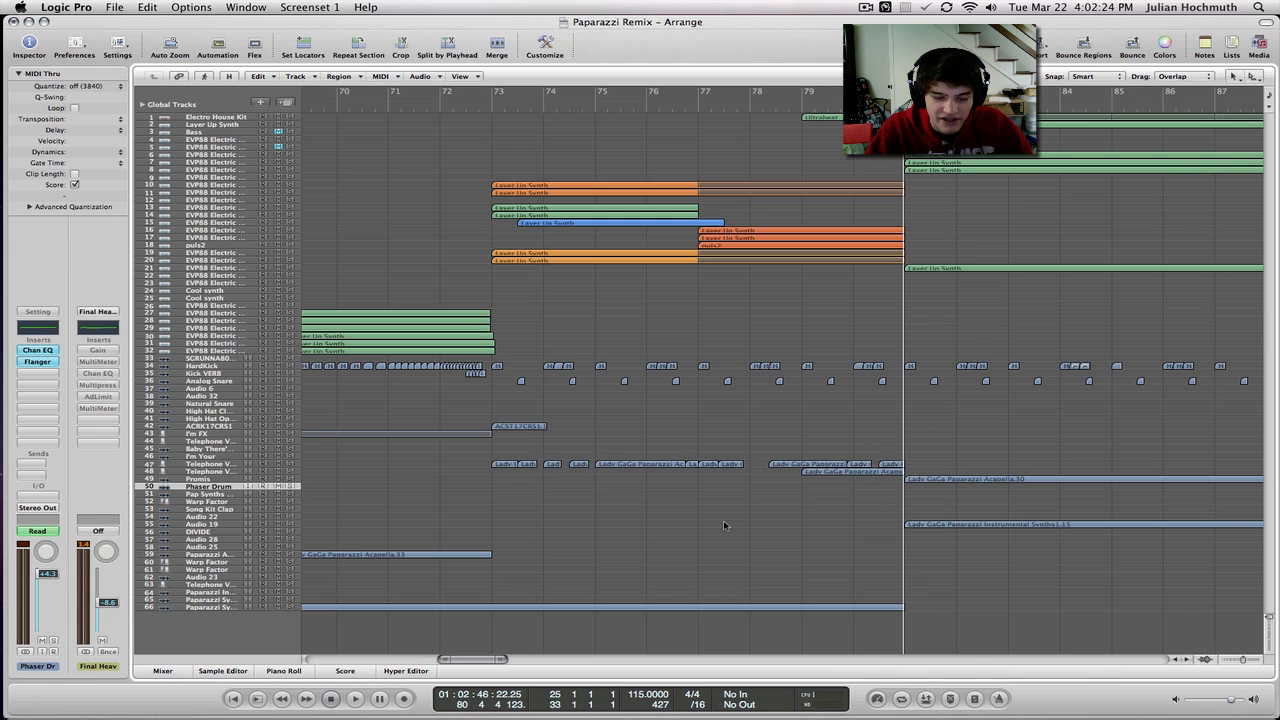
left_click_drag(513, 512, 559, 457)
left_click(526, 490)
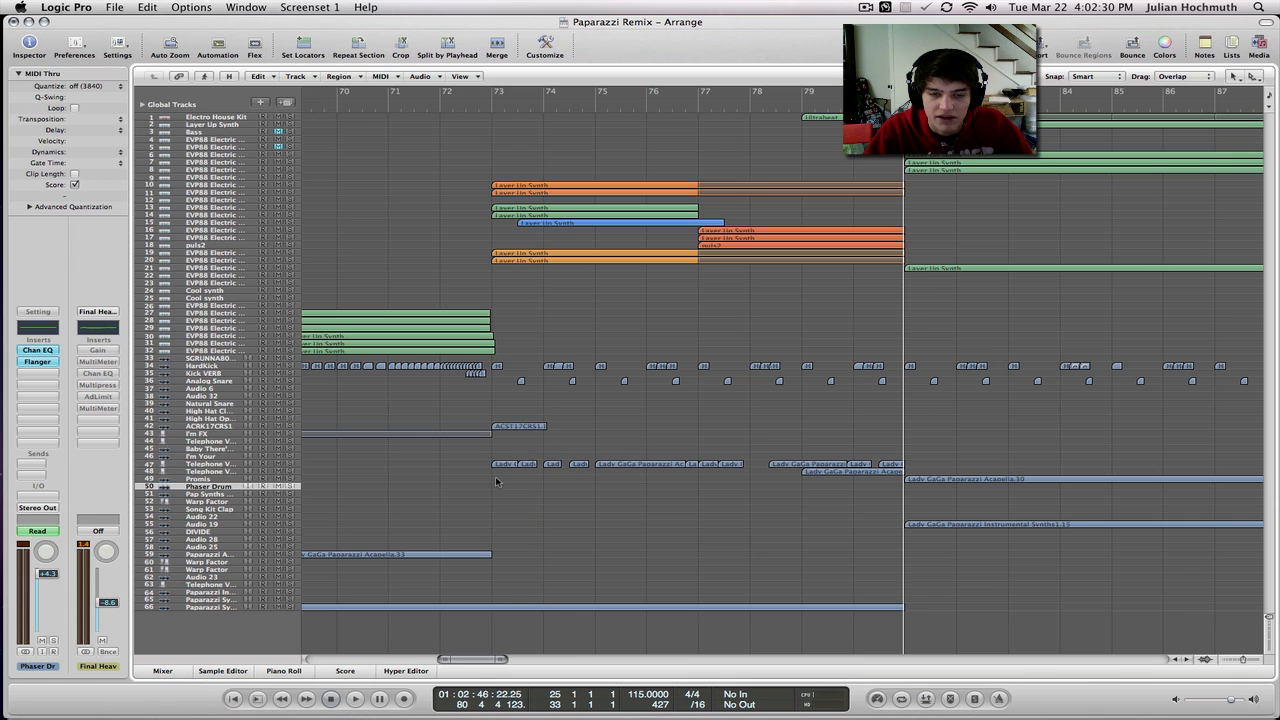
left_click_drag(496, 490, 589, 454)
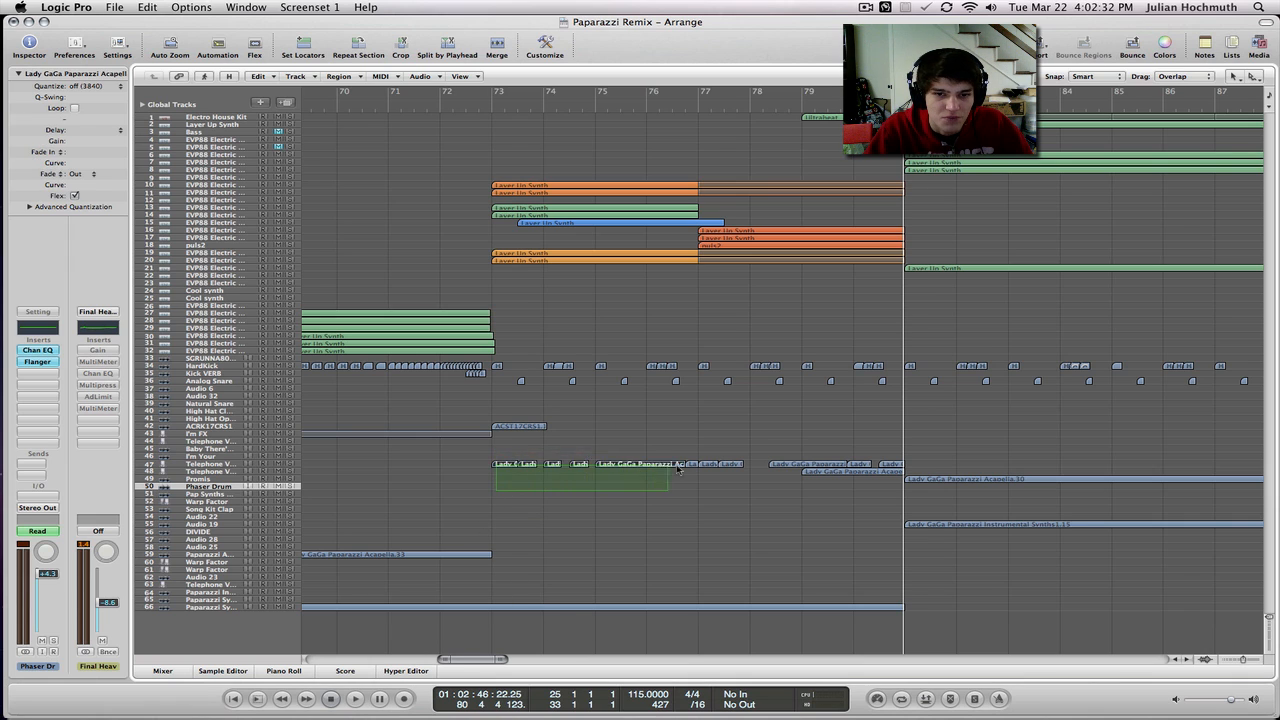
left_click_drag(846, 460, 880, 465)
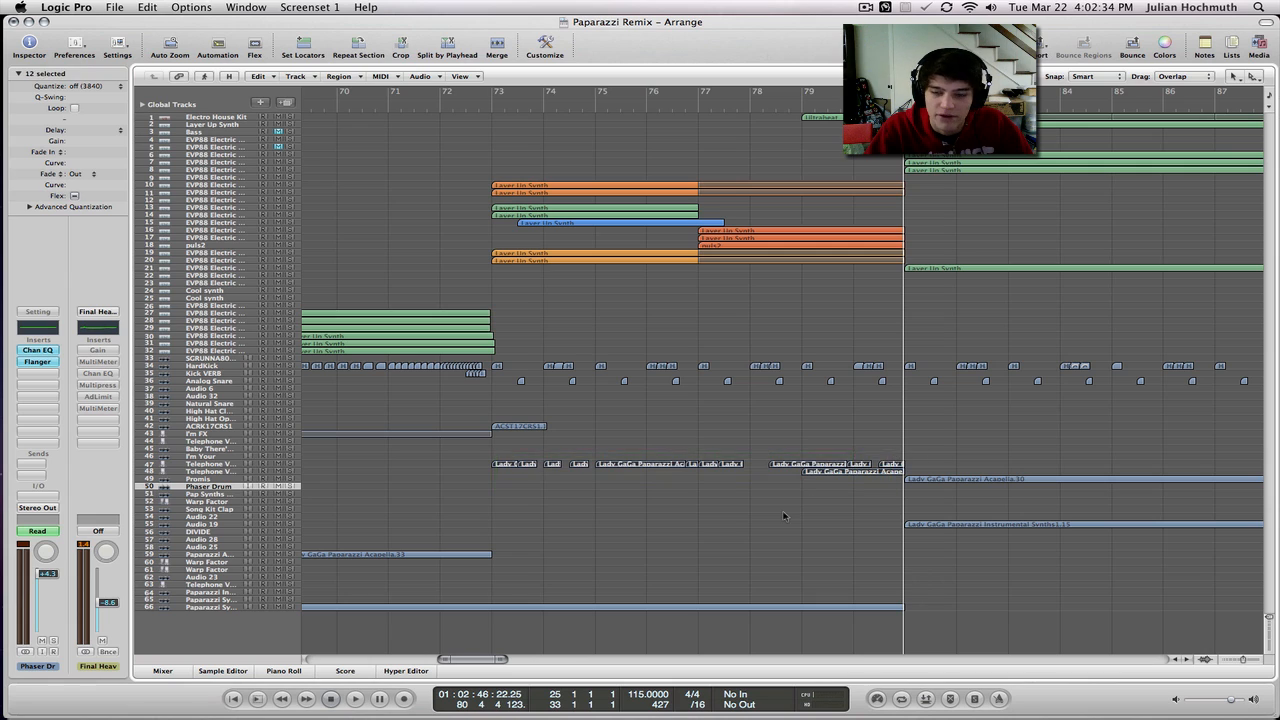
left_click(770, 513)
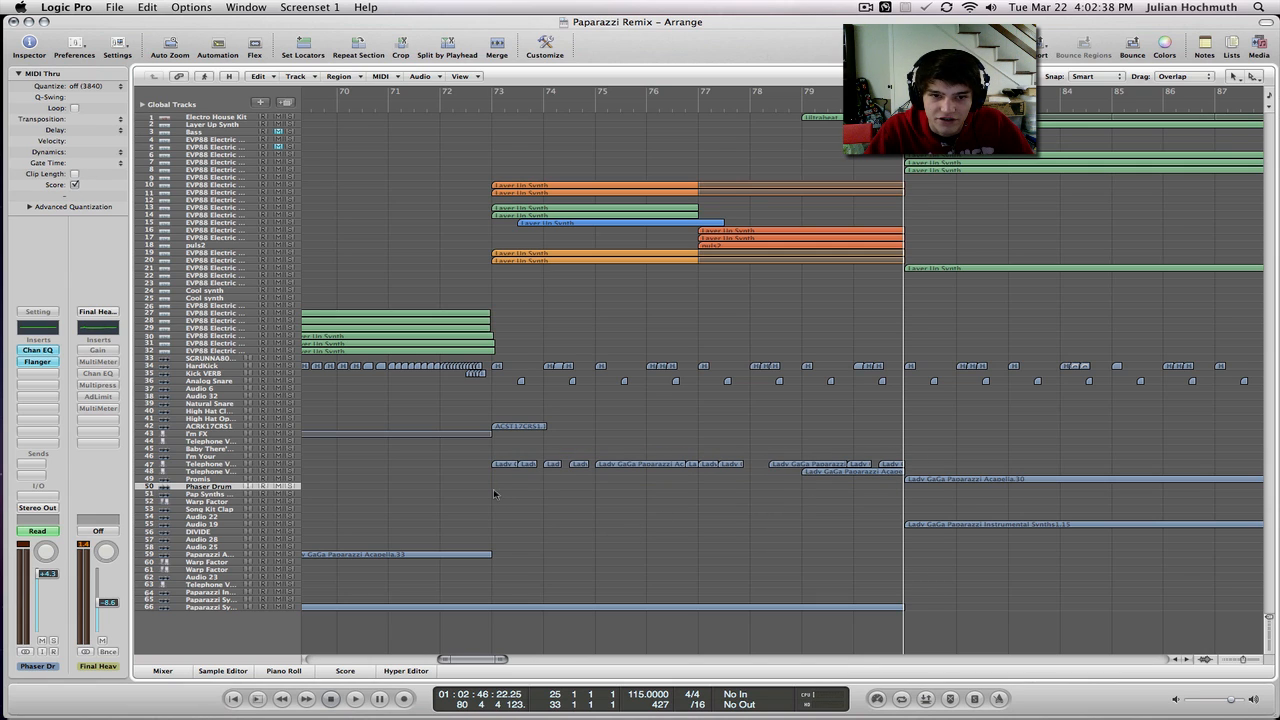
left_click_drag(581, 477, 890, 465)
left_click(703, 527)
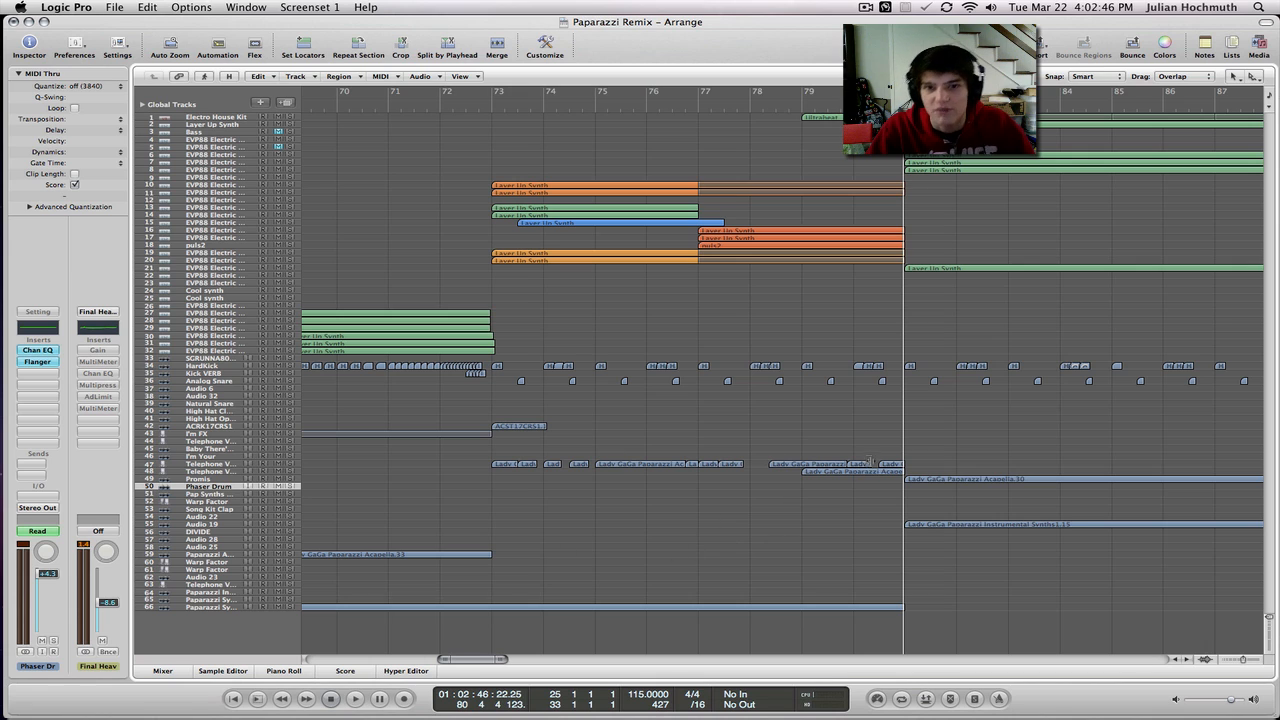
Examine how the drum, vocal and synth regions are layered between about bars 43 and 87.
scroll(860, 448, "left", 10)
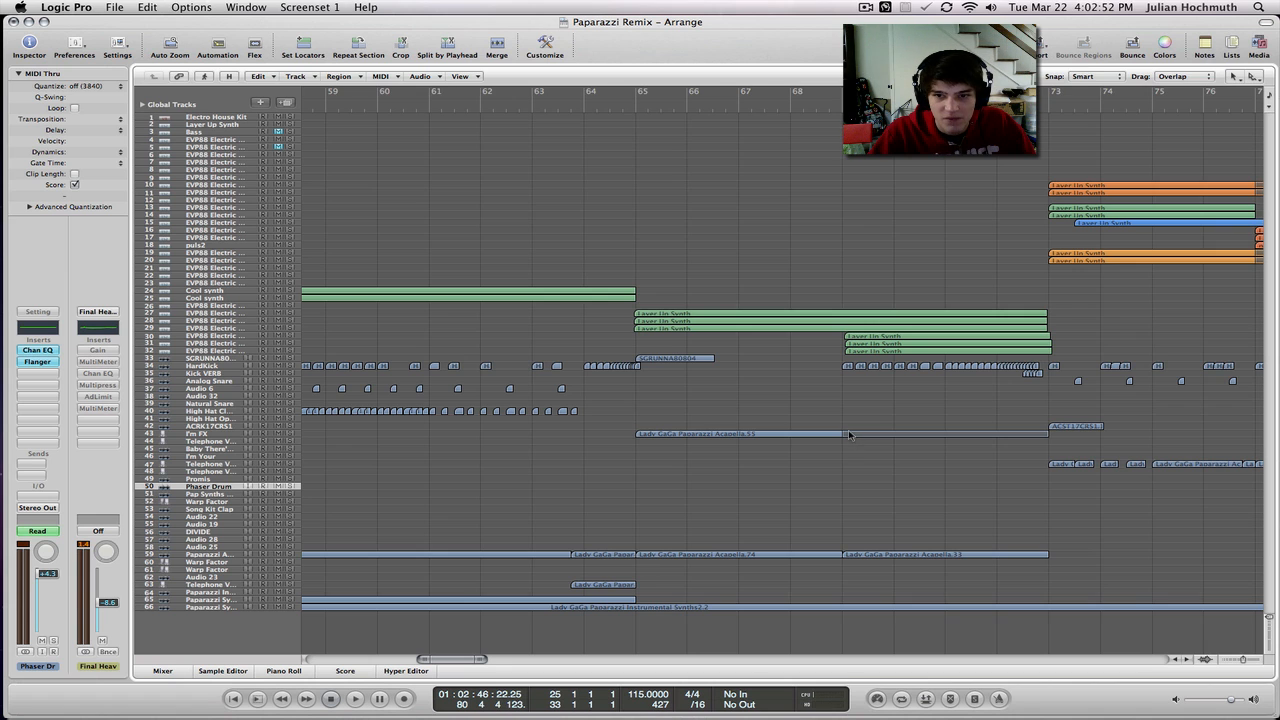
scroll(849, 434, "right", 10)
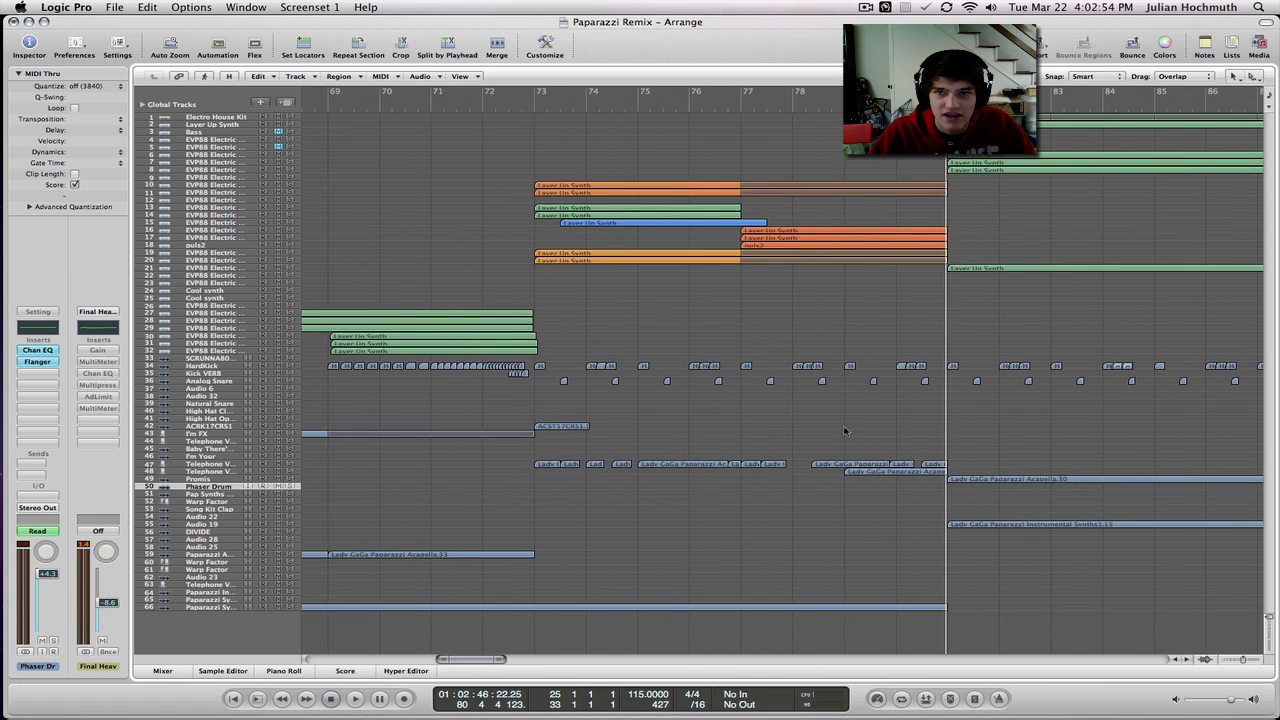
scroll(845, 431, "right", 3)
scroll(845, 431, "left", 11)
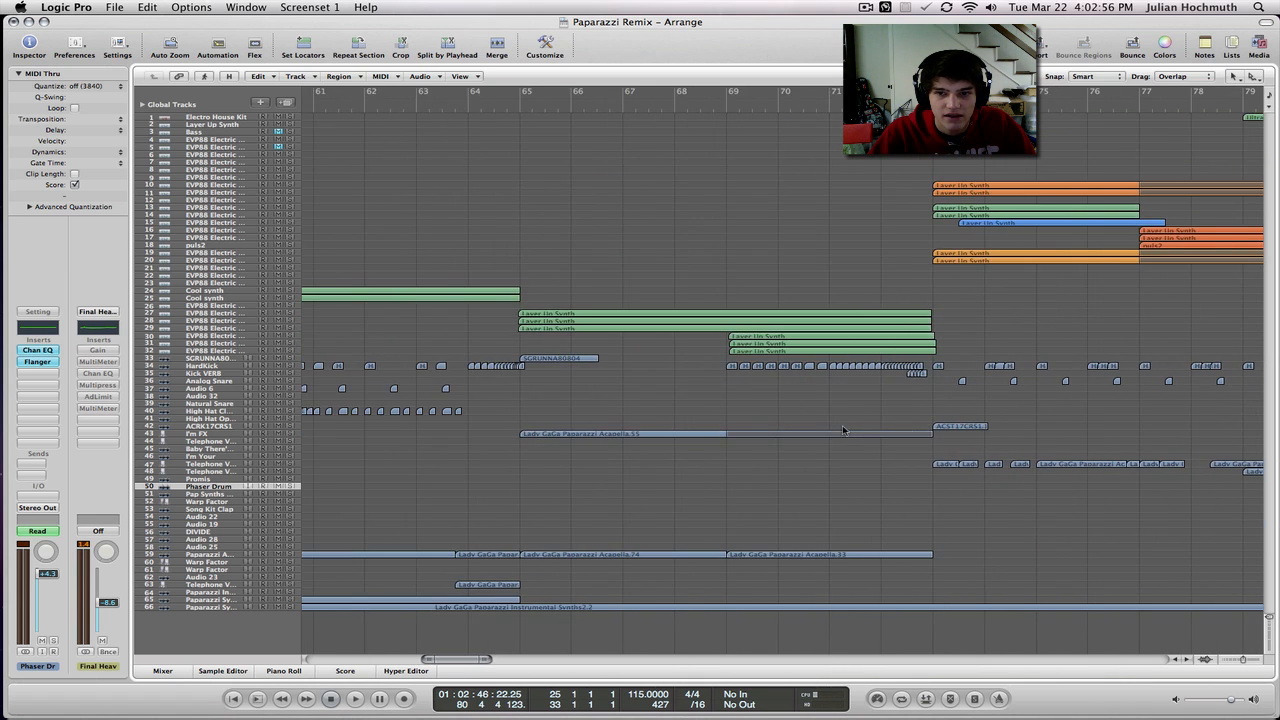
scroll(843, 430, "left", 5)
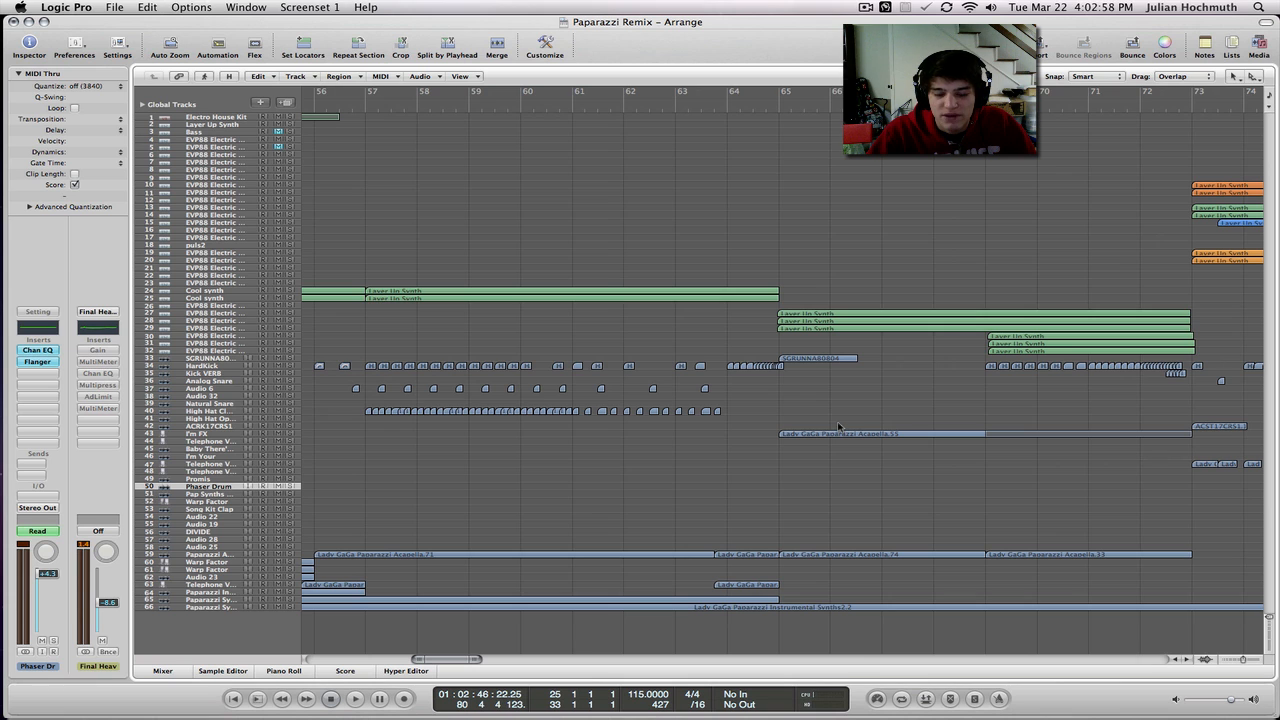
scroll(803, 407, "left", 14)
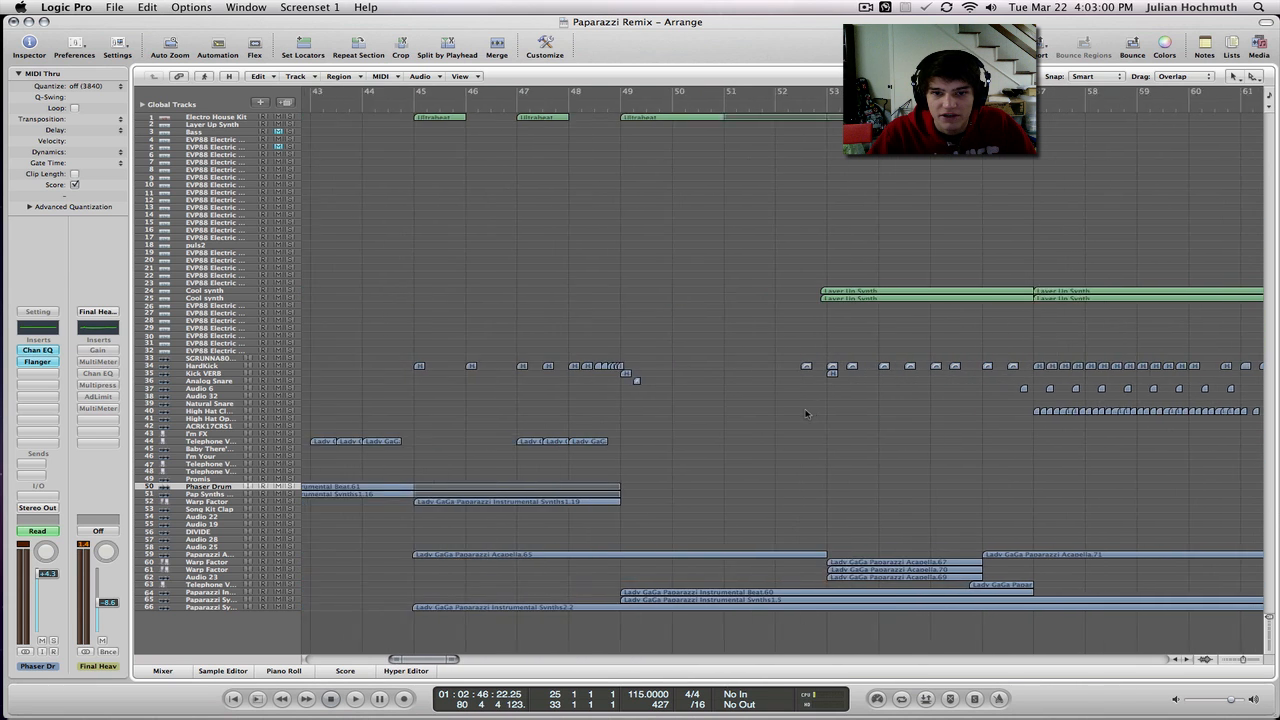
left_click_drag(880, 253, 887, 302)
left_click_drag(600, 330, 728, 424)
scroll(662, 478, "right", 12)
left_click(662, 478)
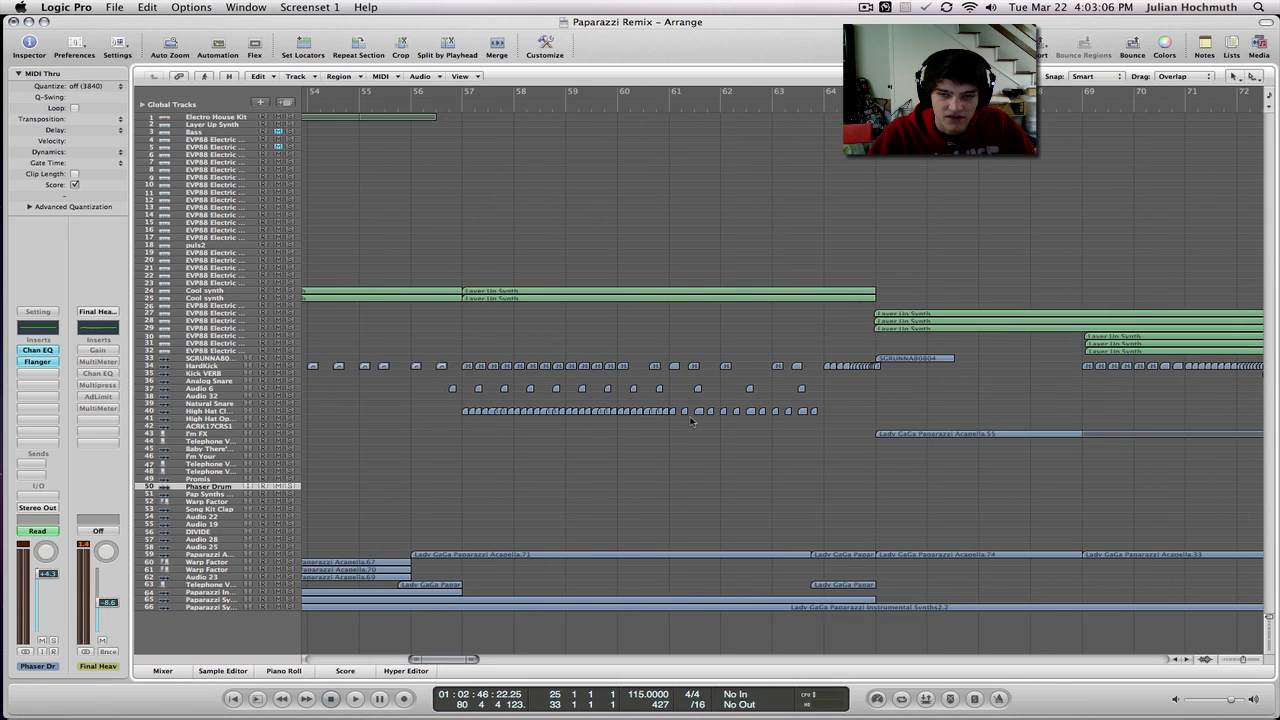
scroll(691, 416, "right", 6)
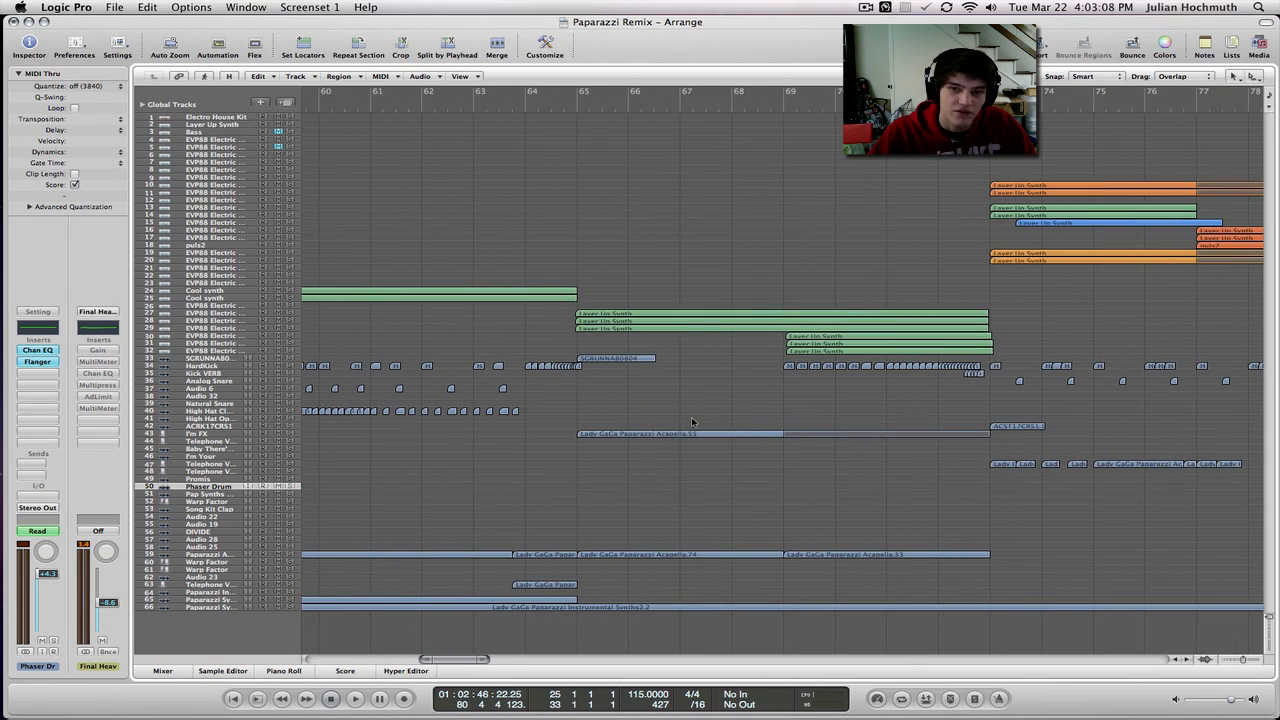
scroll(808, 466, "right", 1)
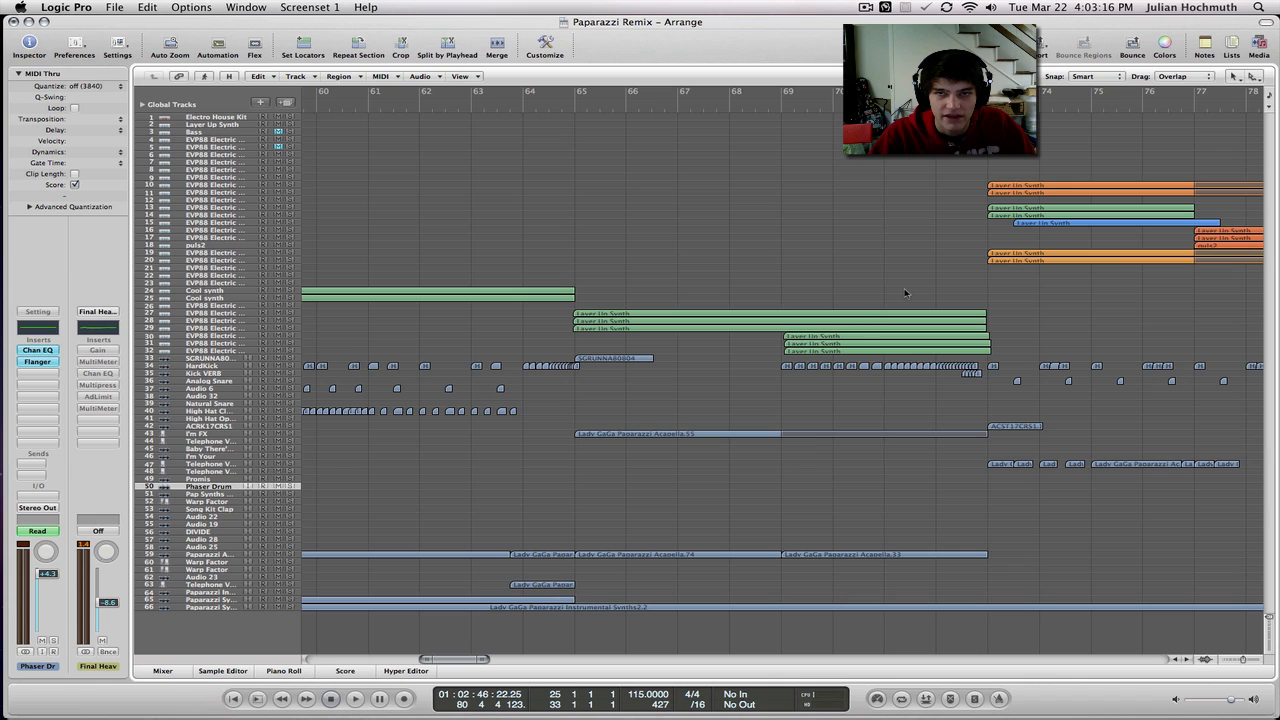
left_click(864, 8)
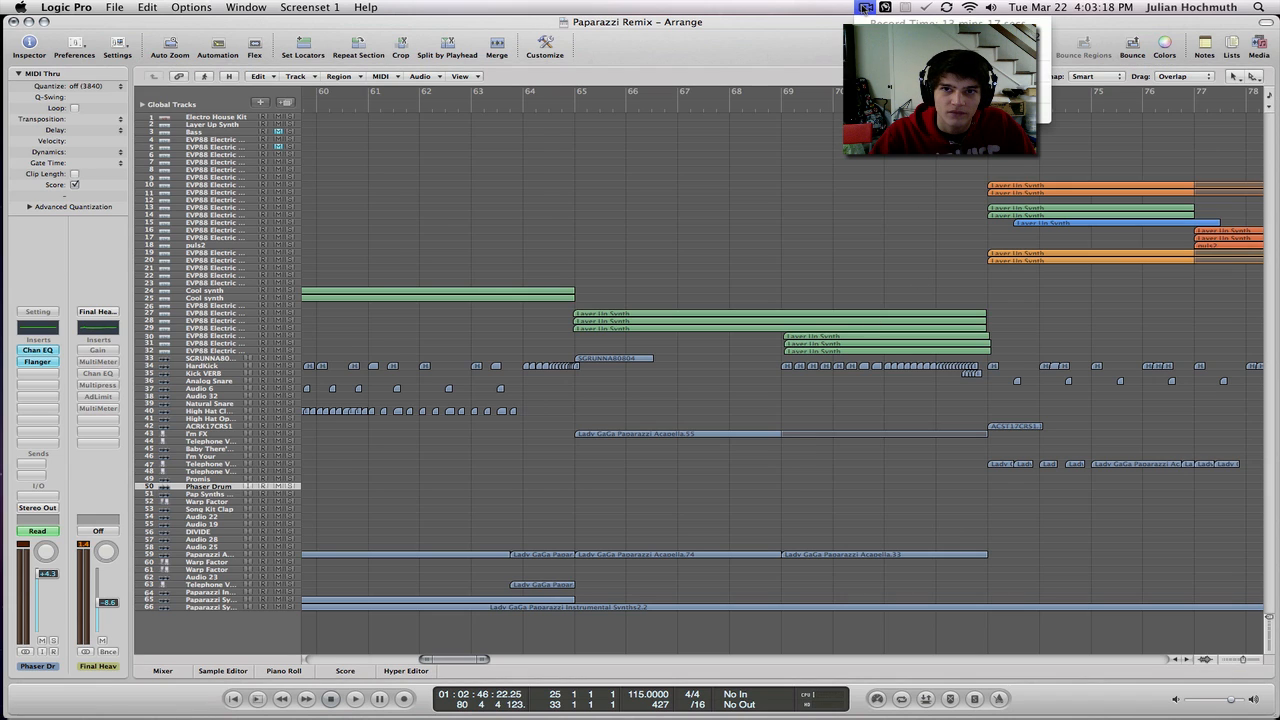